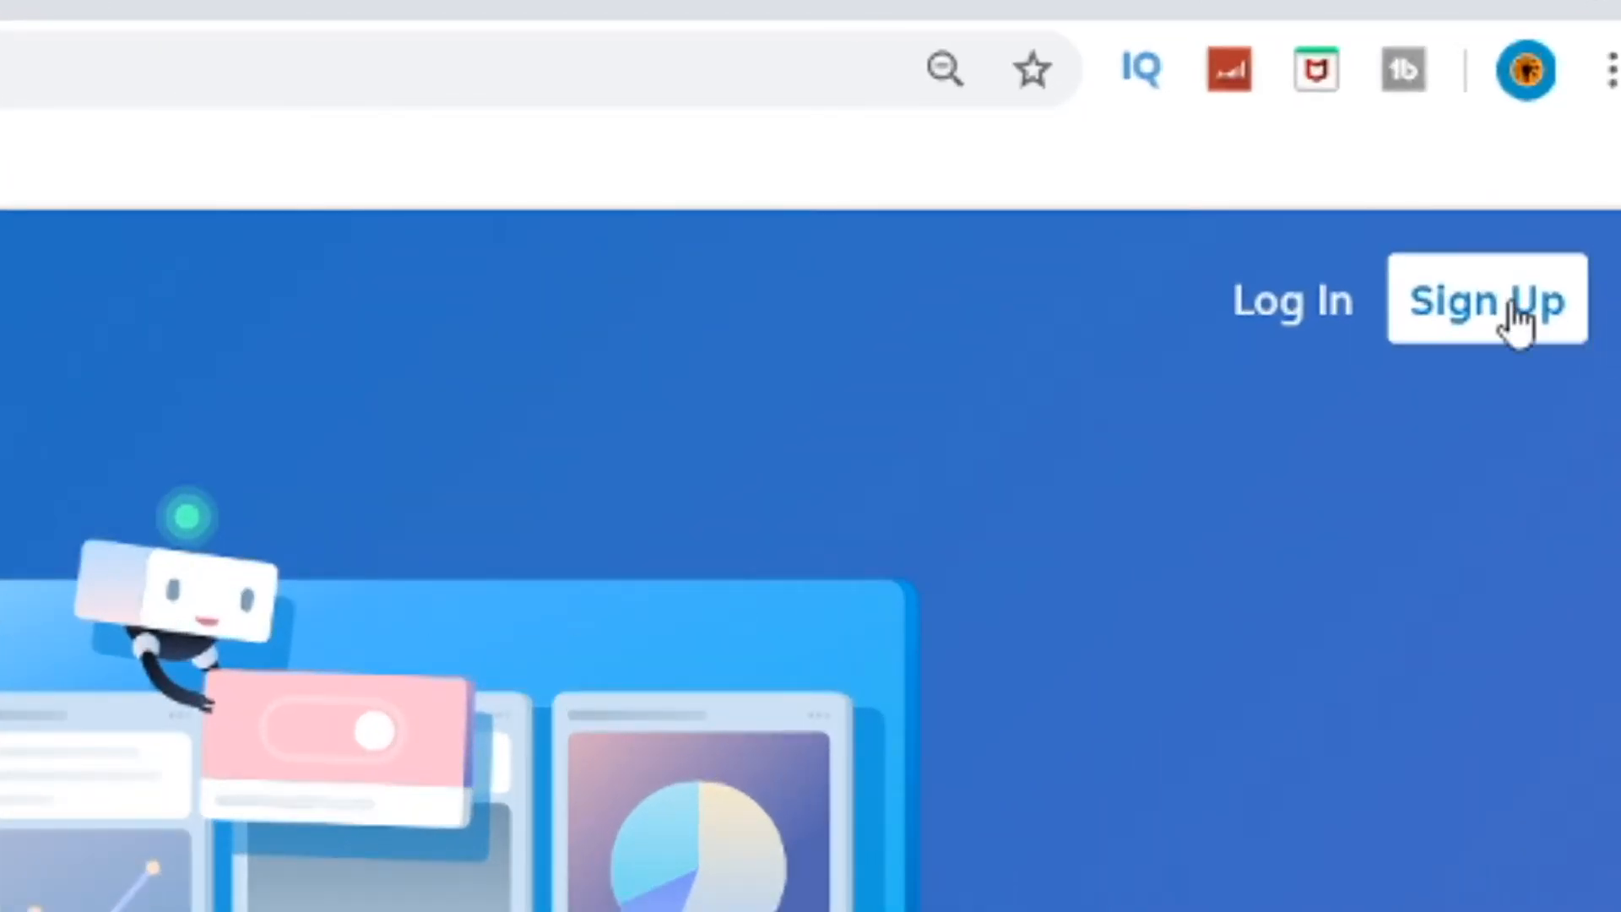
Step: Start the Trello sign-up and name the first board "How to Digital Management"
{"action": "left_click", "coordinate": [1515, 316]}
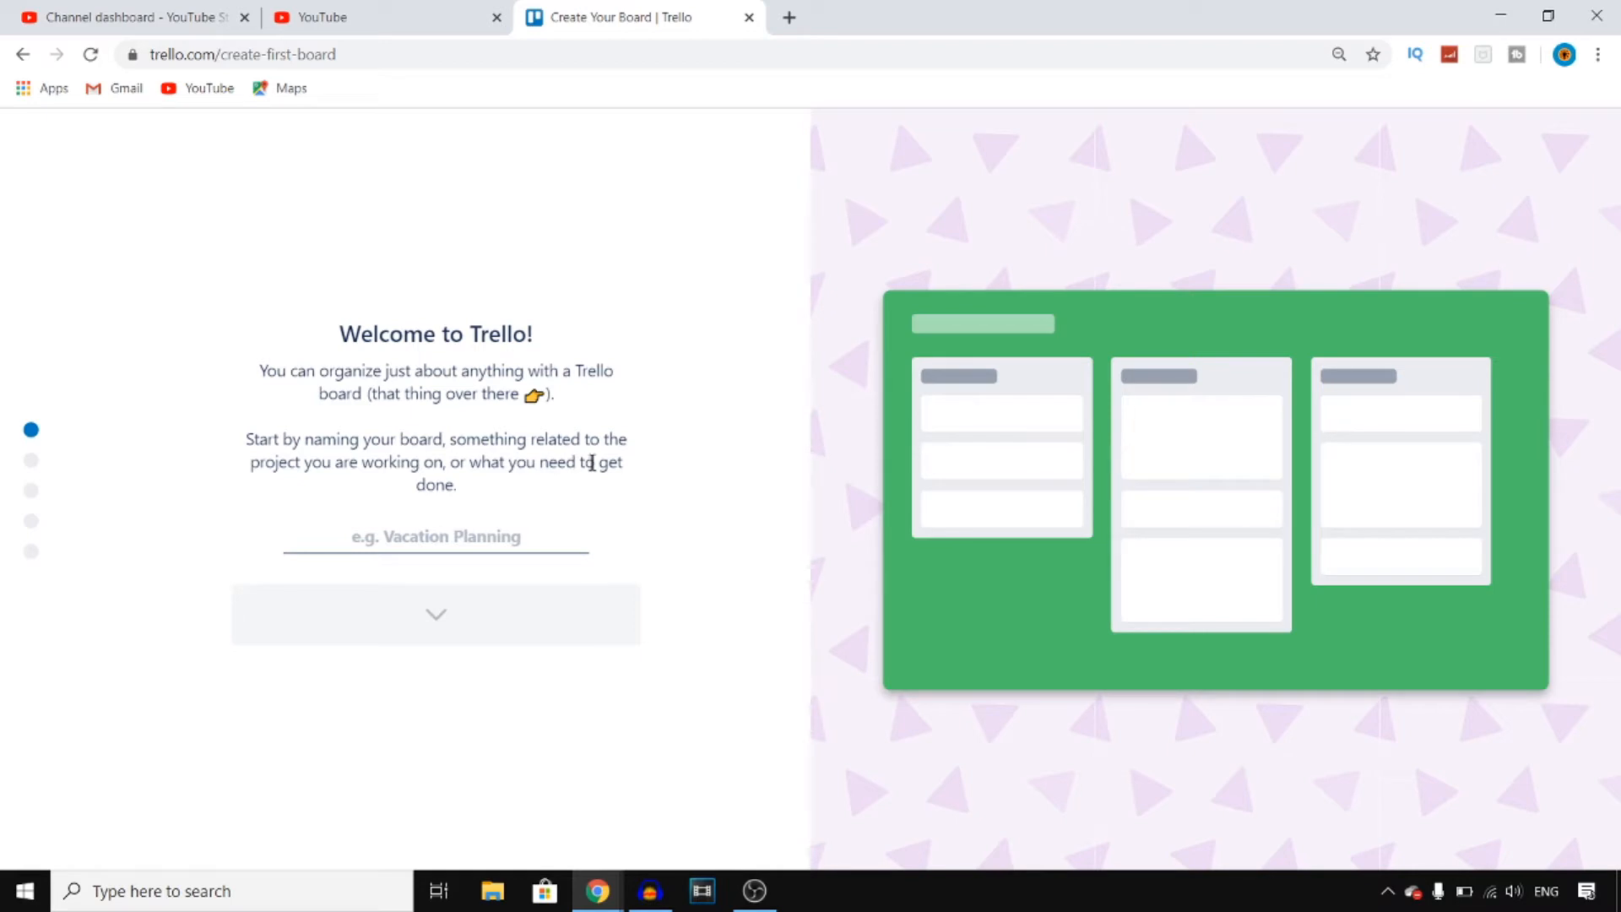
{"action": "left_click", "coordinate": [465, 534]}
{"action": "type", "text": "How to Digital Mang"}
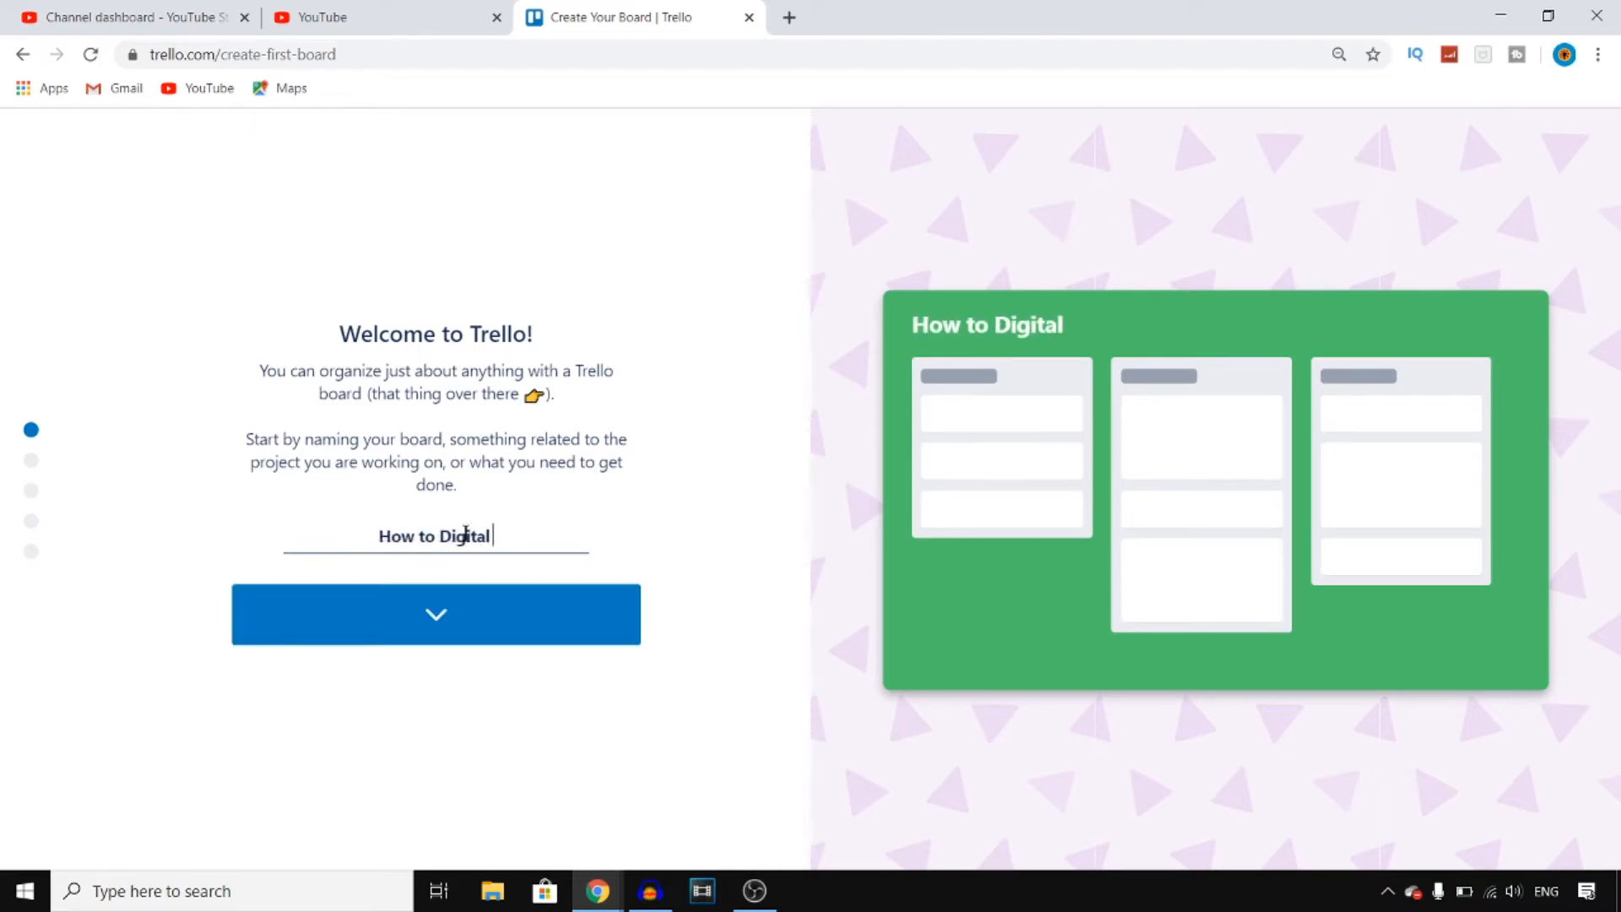
{"action": "key", "text": "BackSpace"}
{"action": "type", "text": "agement"}
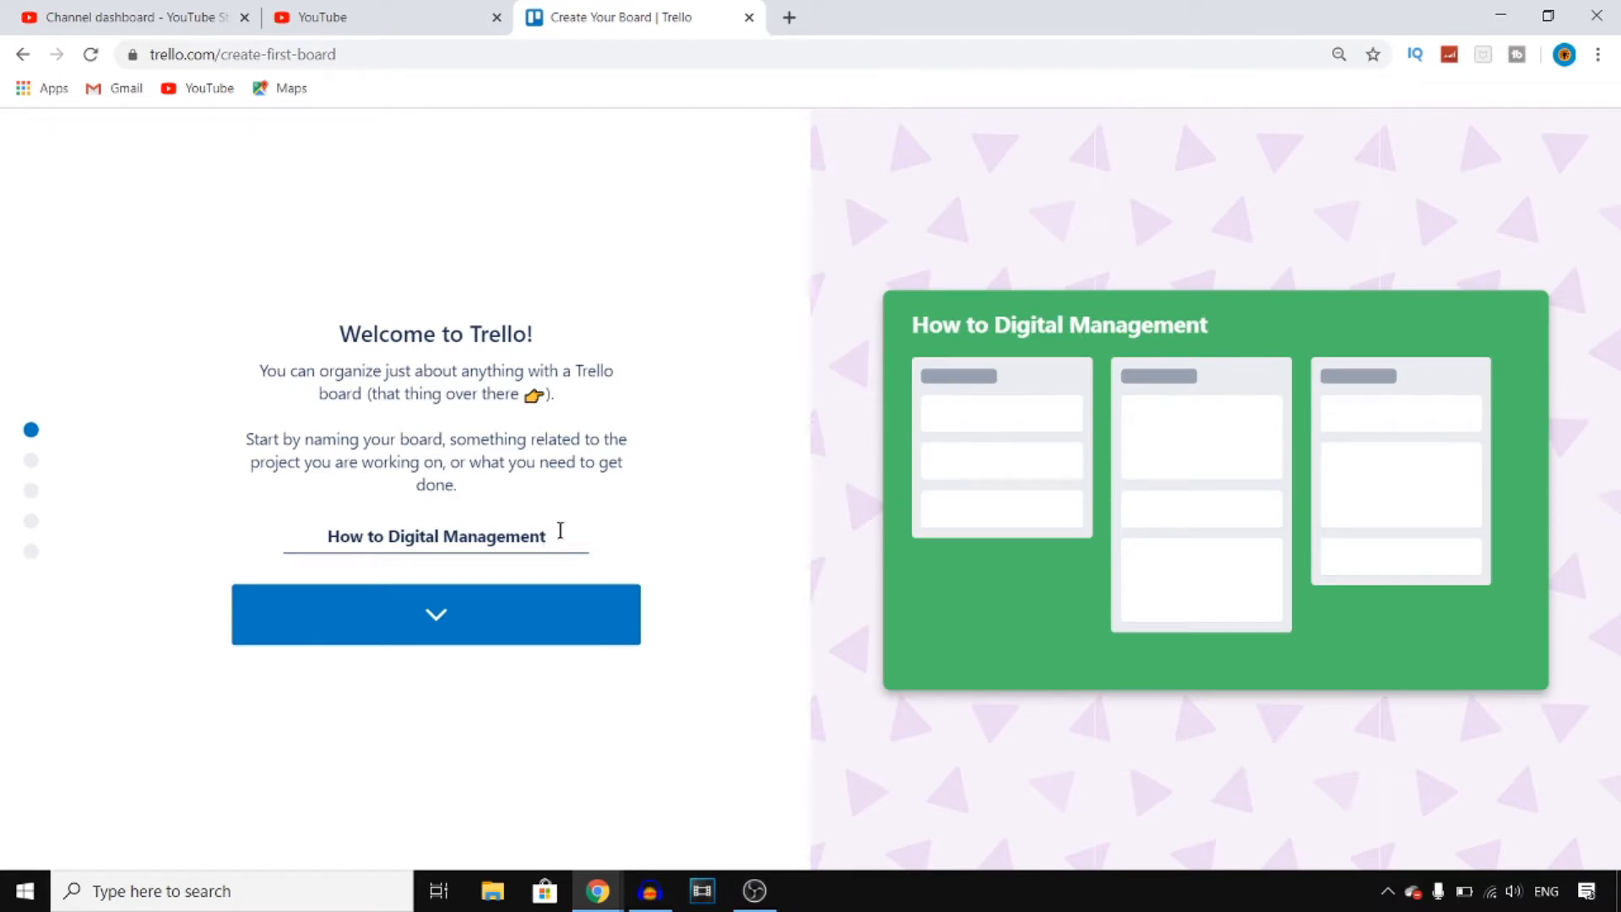
{"action": "left_click", "coordinate": [494, 613]}
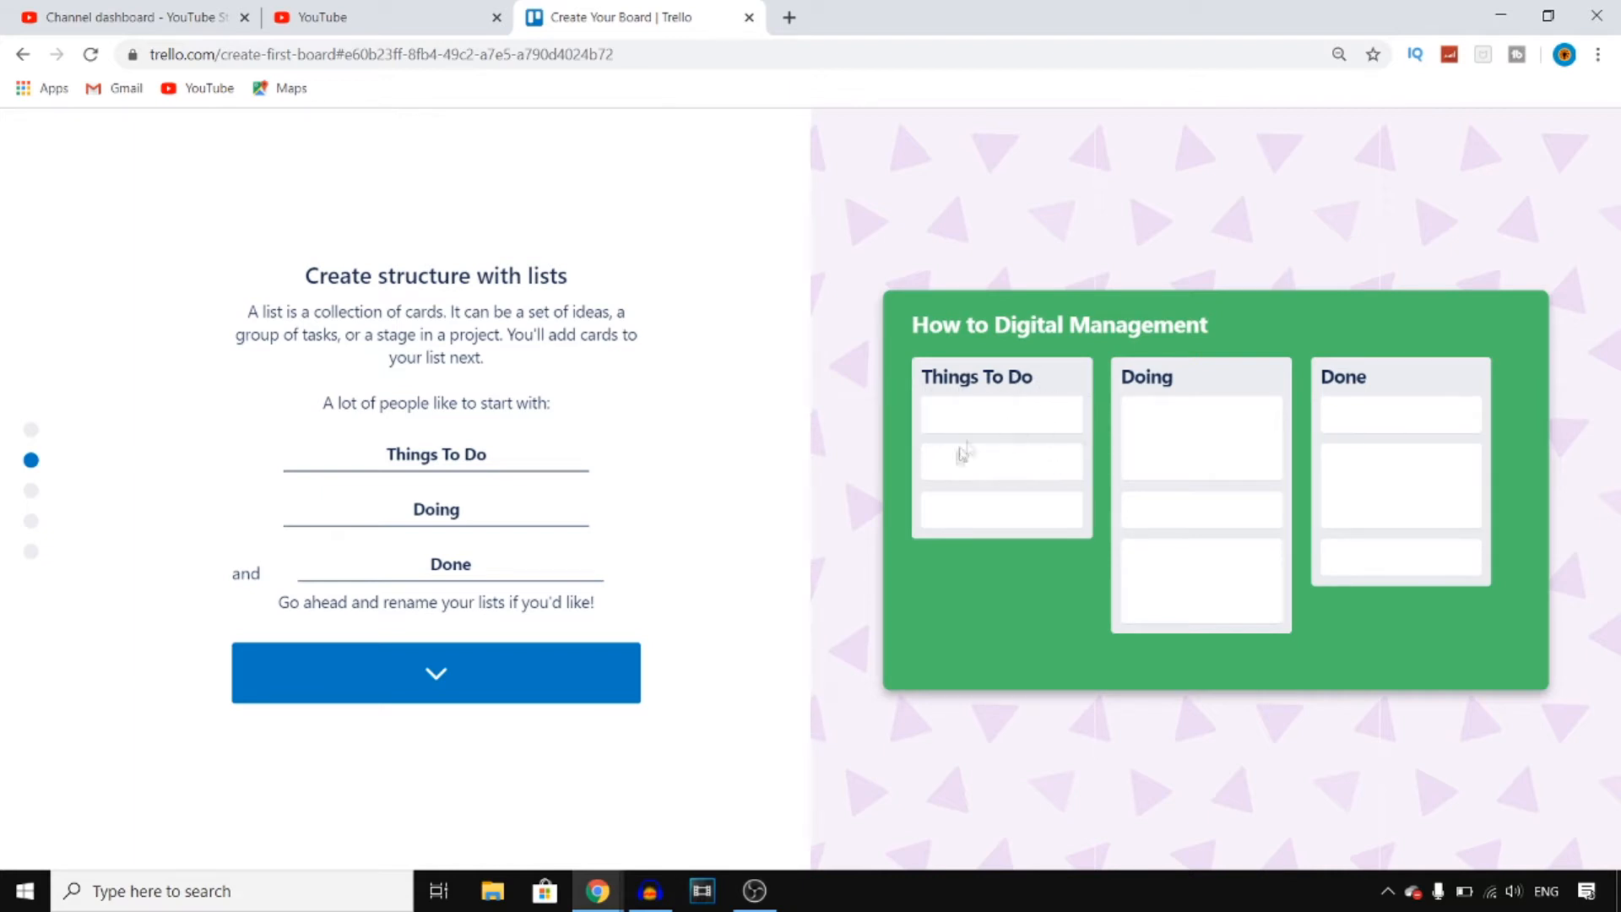
Step: Rename the first two starter lists "Things To Do:" and "In progress:", keep "Done", and continue the board setup
{"action": "left_click_drag", "start_coordinate": [543, 456], "coordinate": [346, 452]}
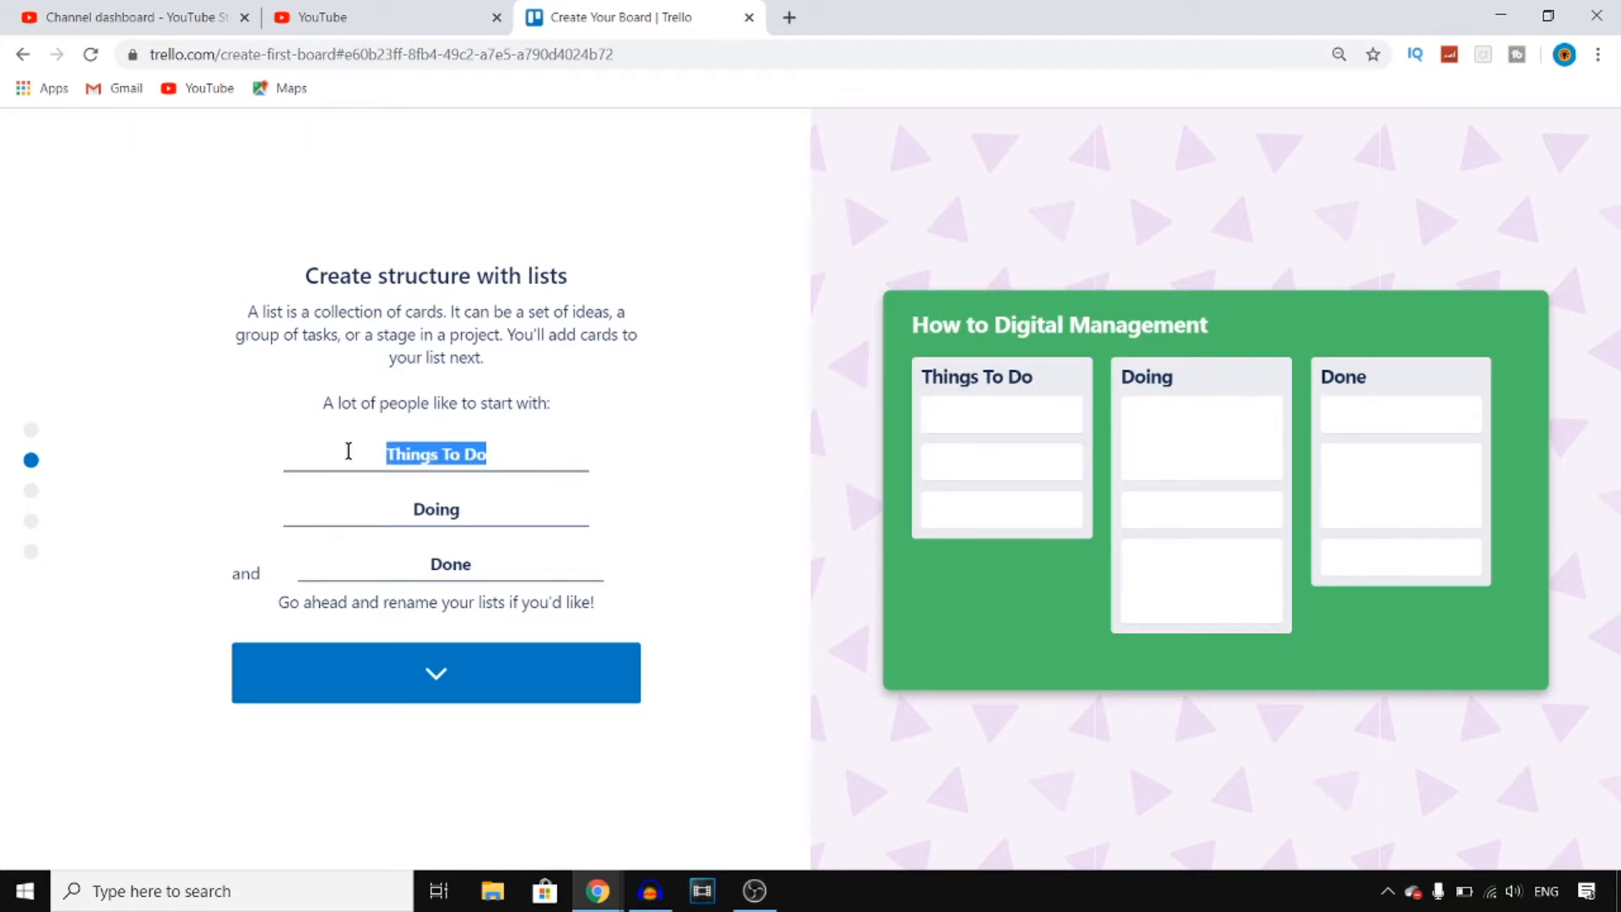
{"action": "left_click", "coordinate": [535, 450]}
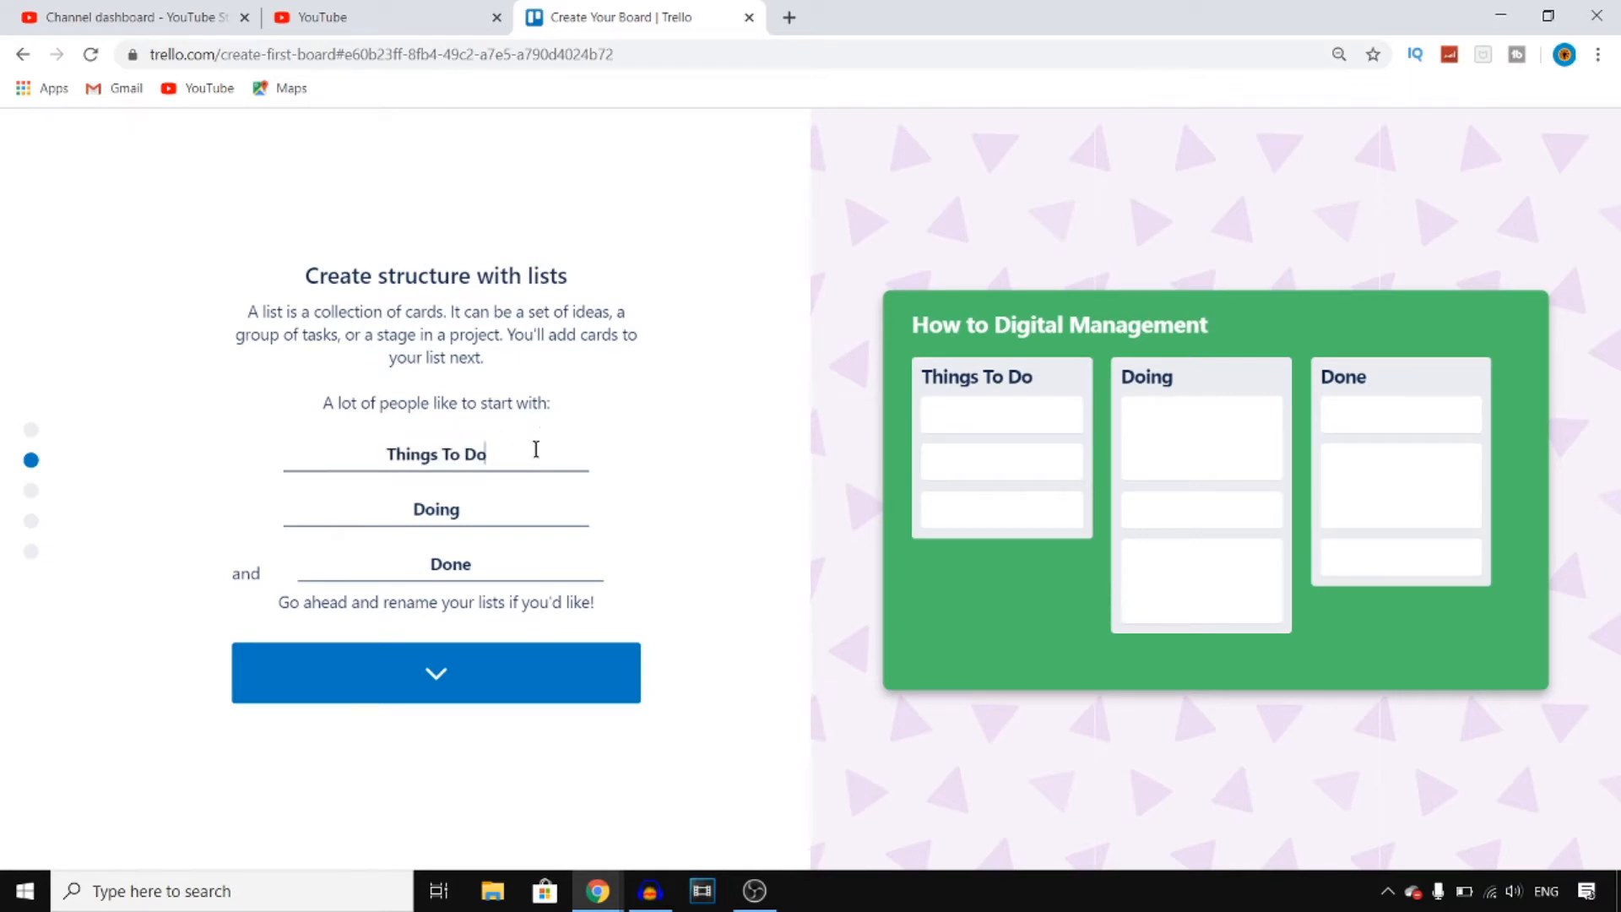
{"action": "type", "text": ":"}
{"action": "left_click_drag", "start_coordinate": [536, 518], "coordinate": [321, 521]}
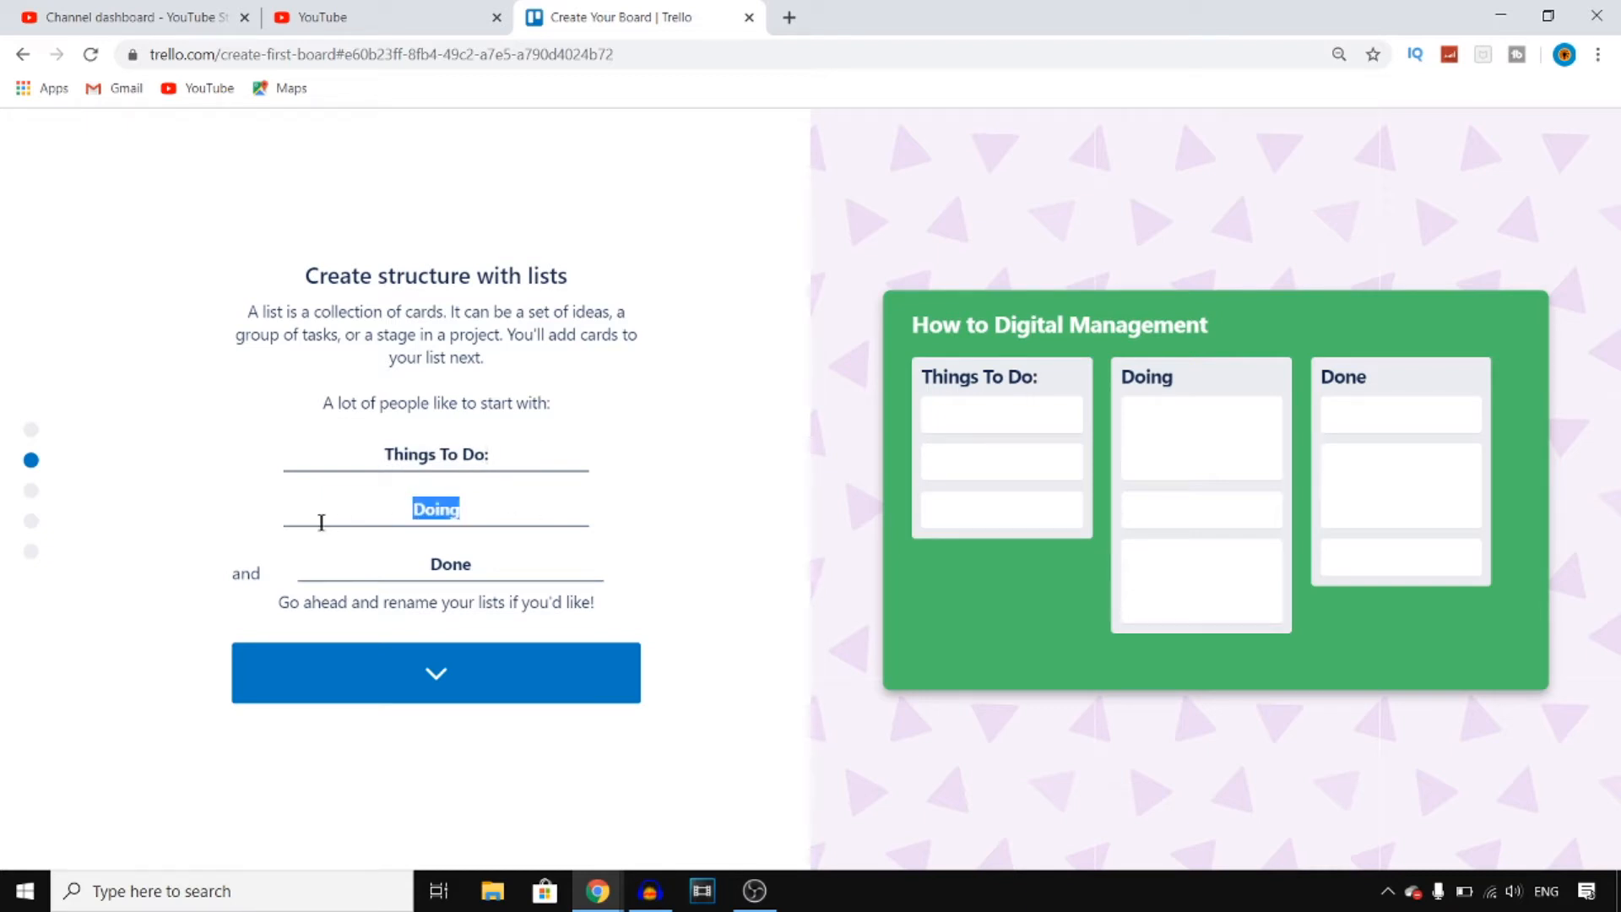
{"action": "type", "text": "In progress:"}
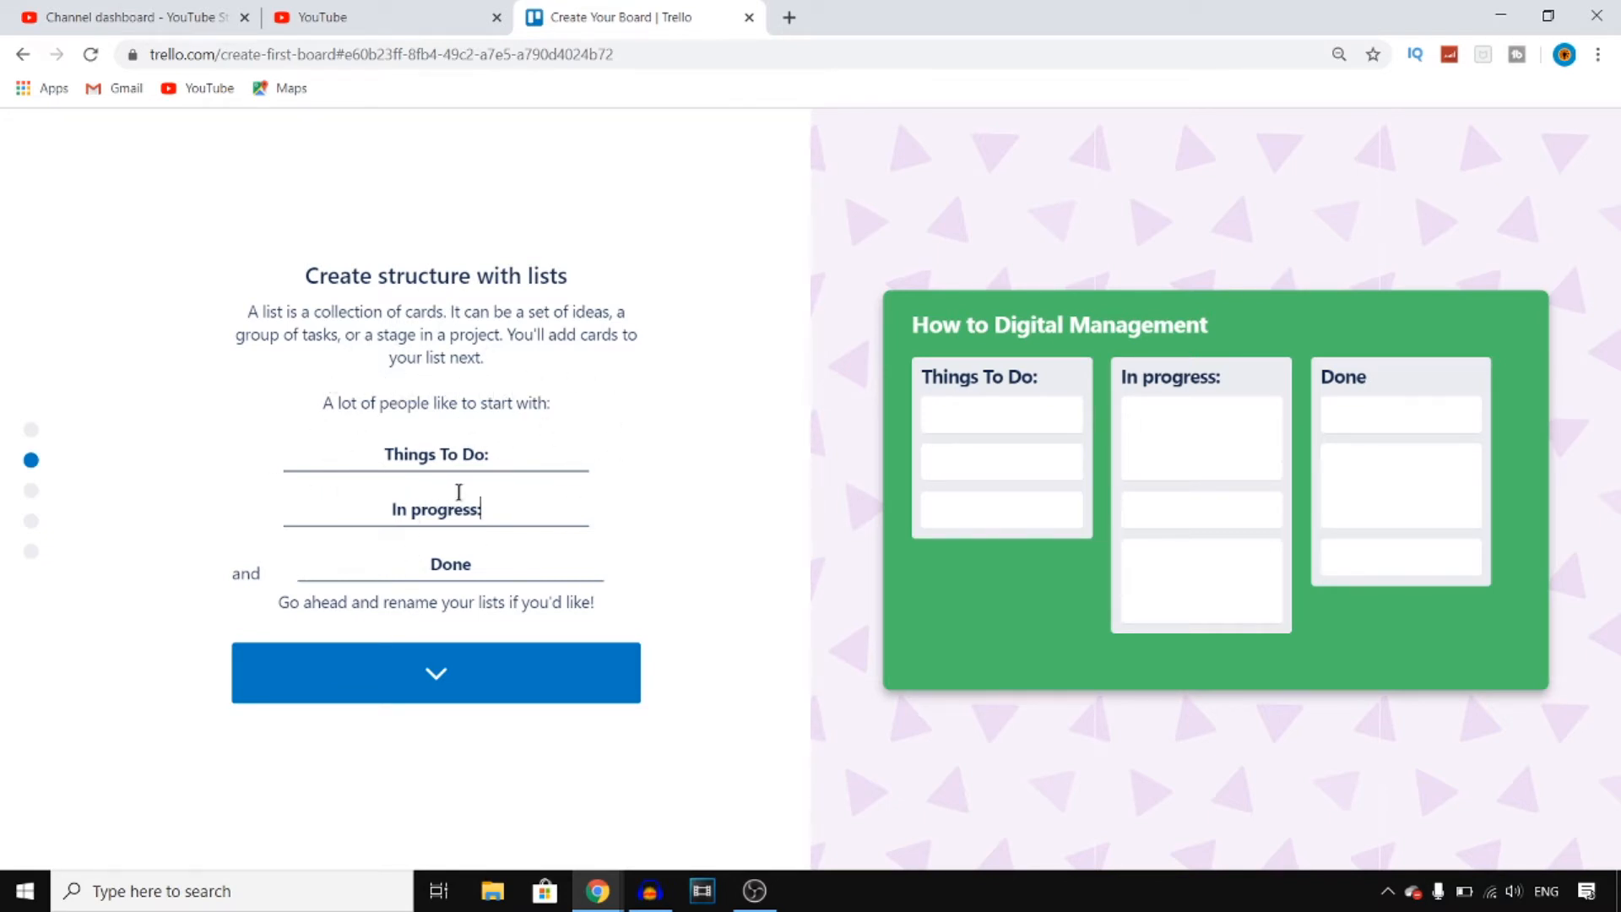
{"action": "left_click", "coordinate": [466, 671]}
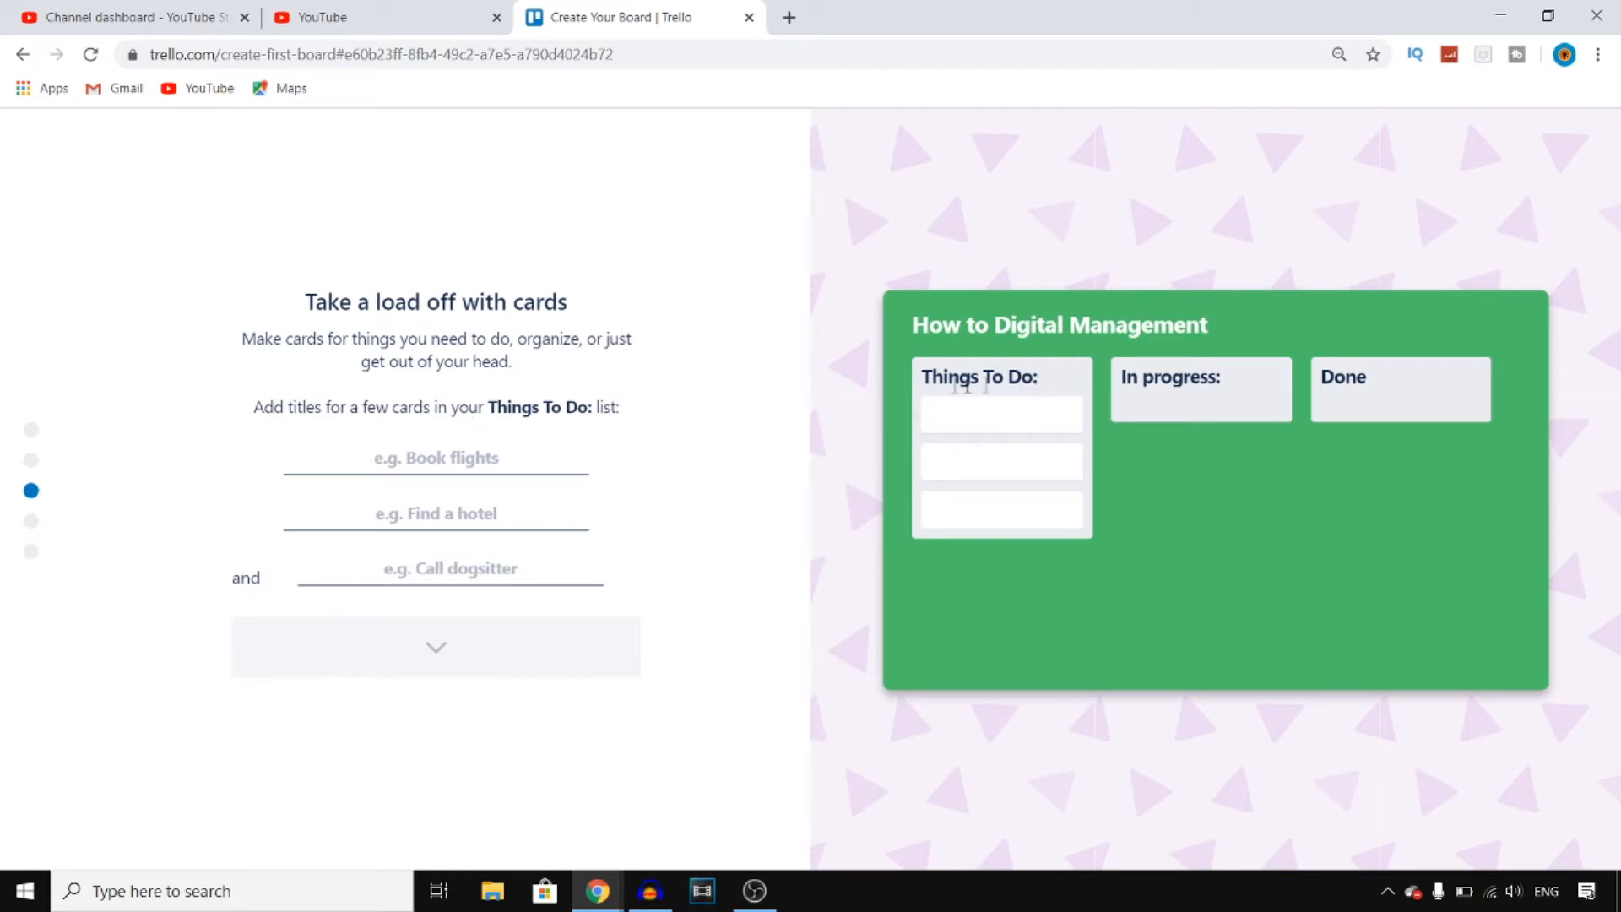
Step: Title the three starter cards in the Things To Do list "Keyword research", "Outline video" and "Edit the video", and continue
{"action": "left_click", "coordinate": [496, 456]}
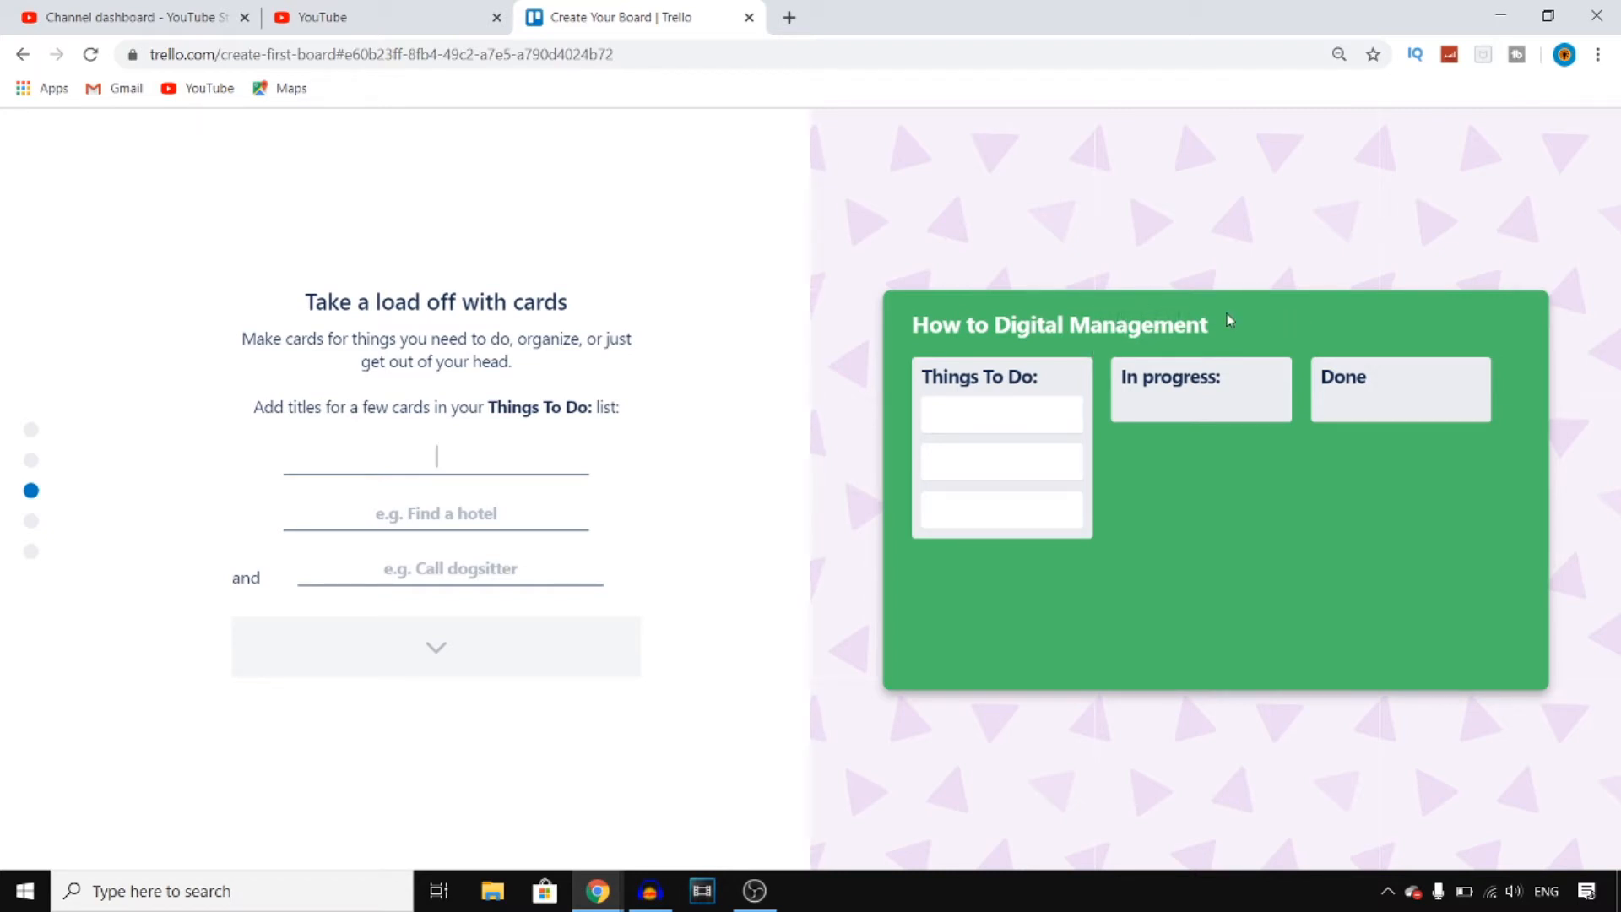
{"action": "type", "text": "Keyw"}
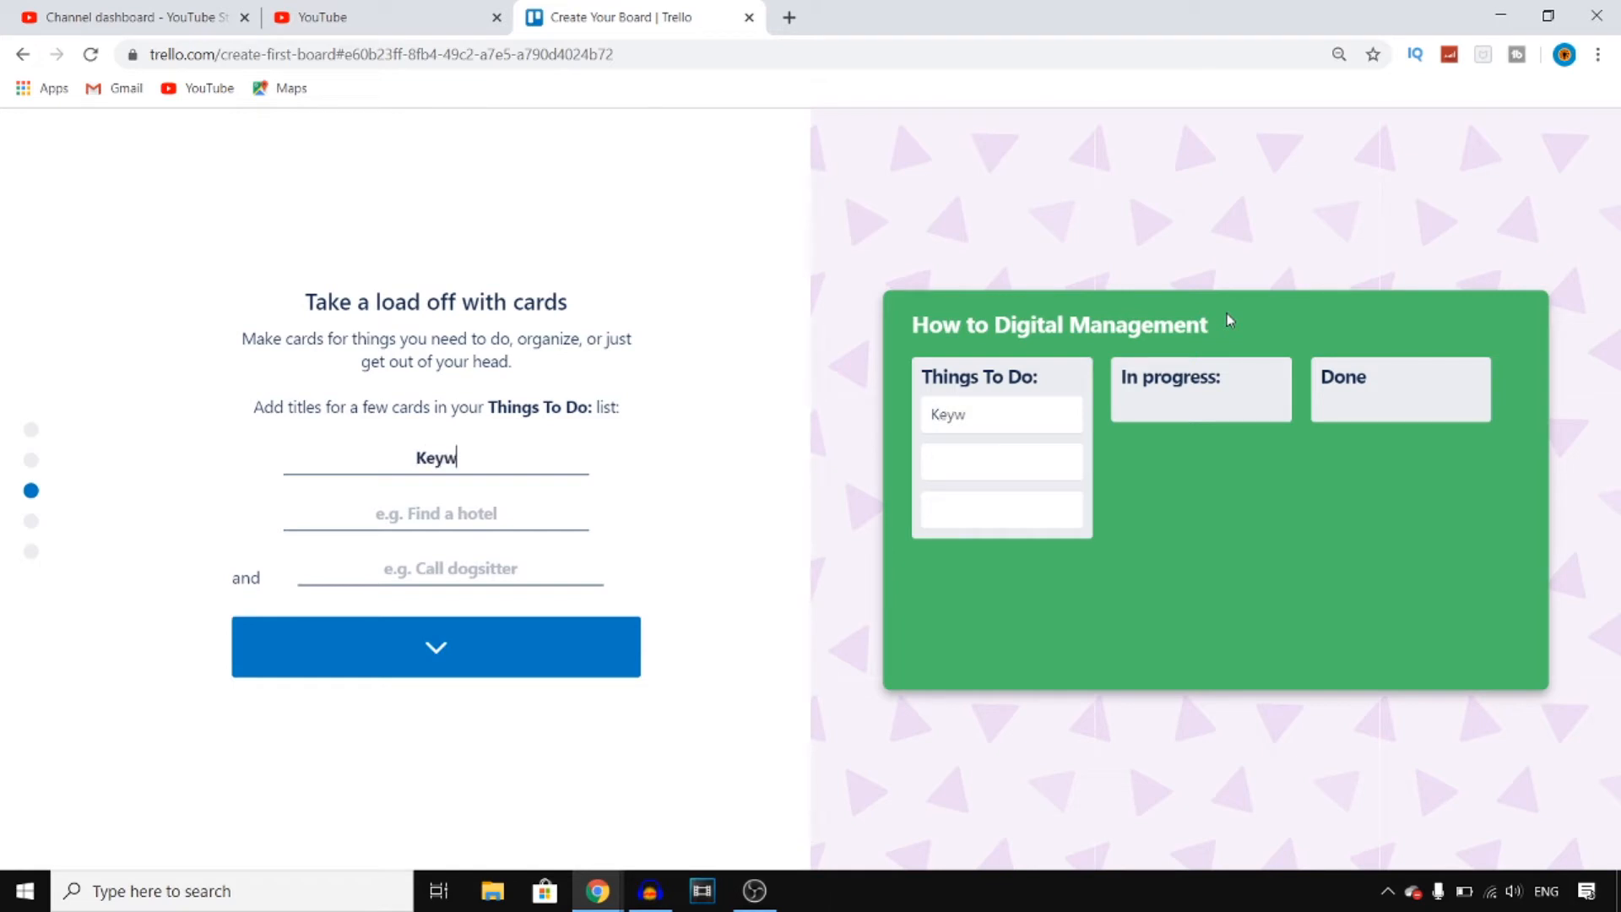
{"action": "type", "text": "ord rese"}
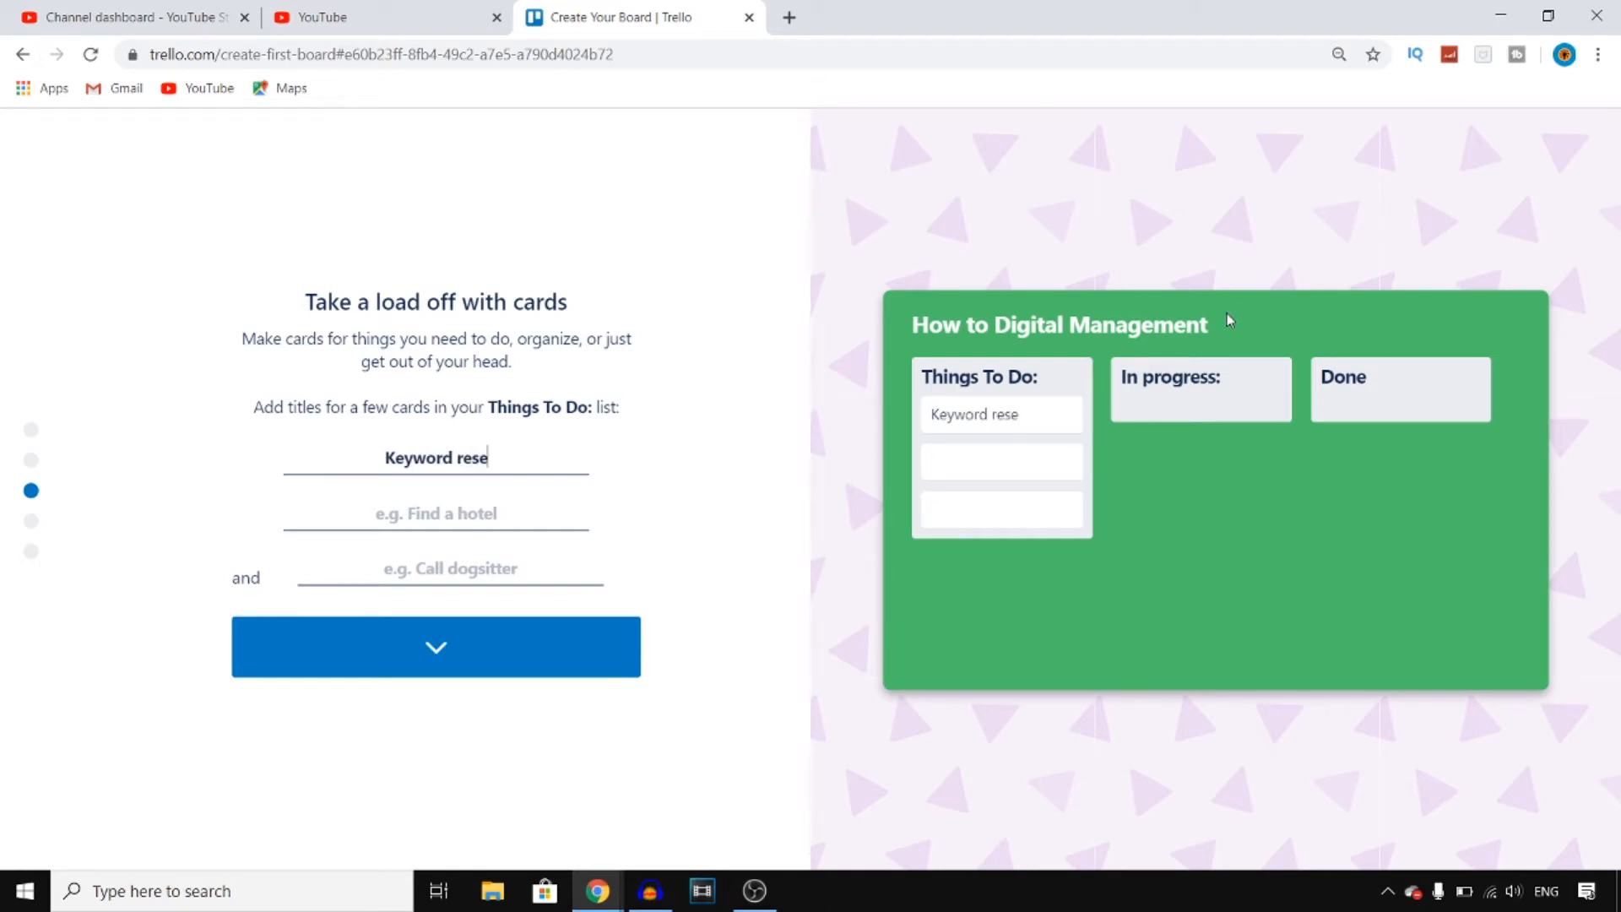
{"action": "type", "text": "arch"}
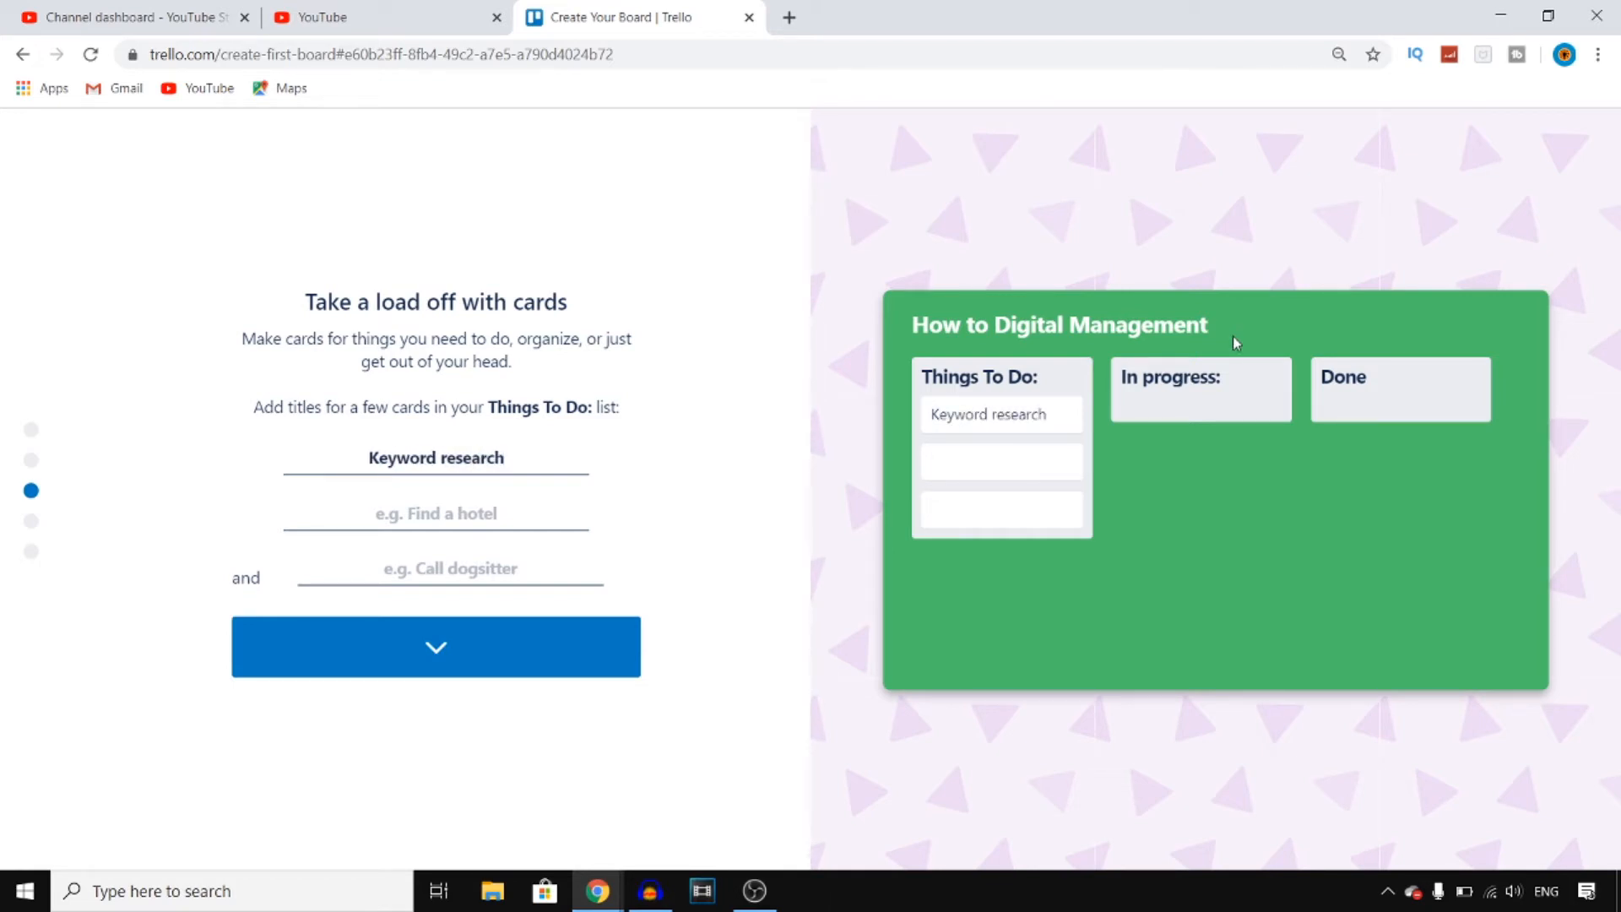
{"action": "left_click", "coordinate": [501, 511]}
{"action": "type", "text": "Outline"}
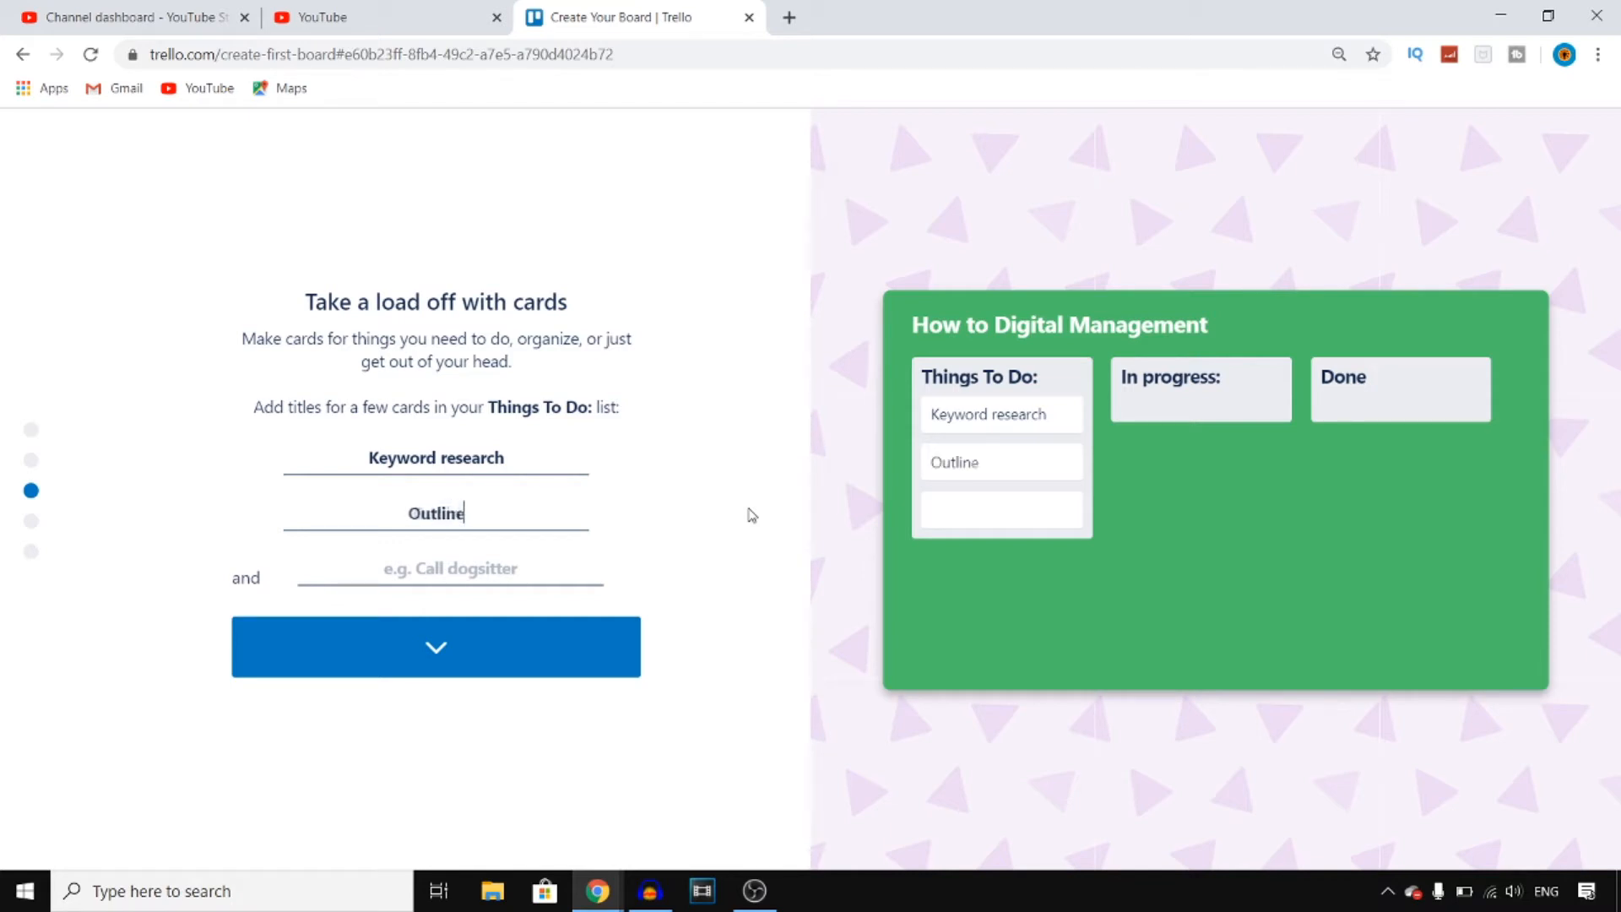
{"action": "type", "text": " video"}
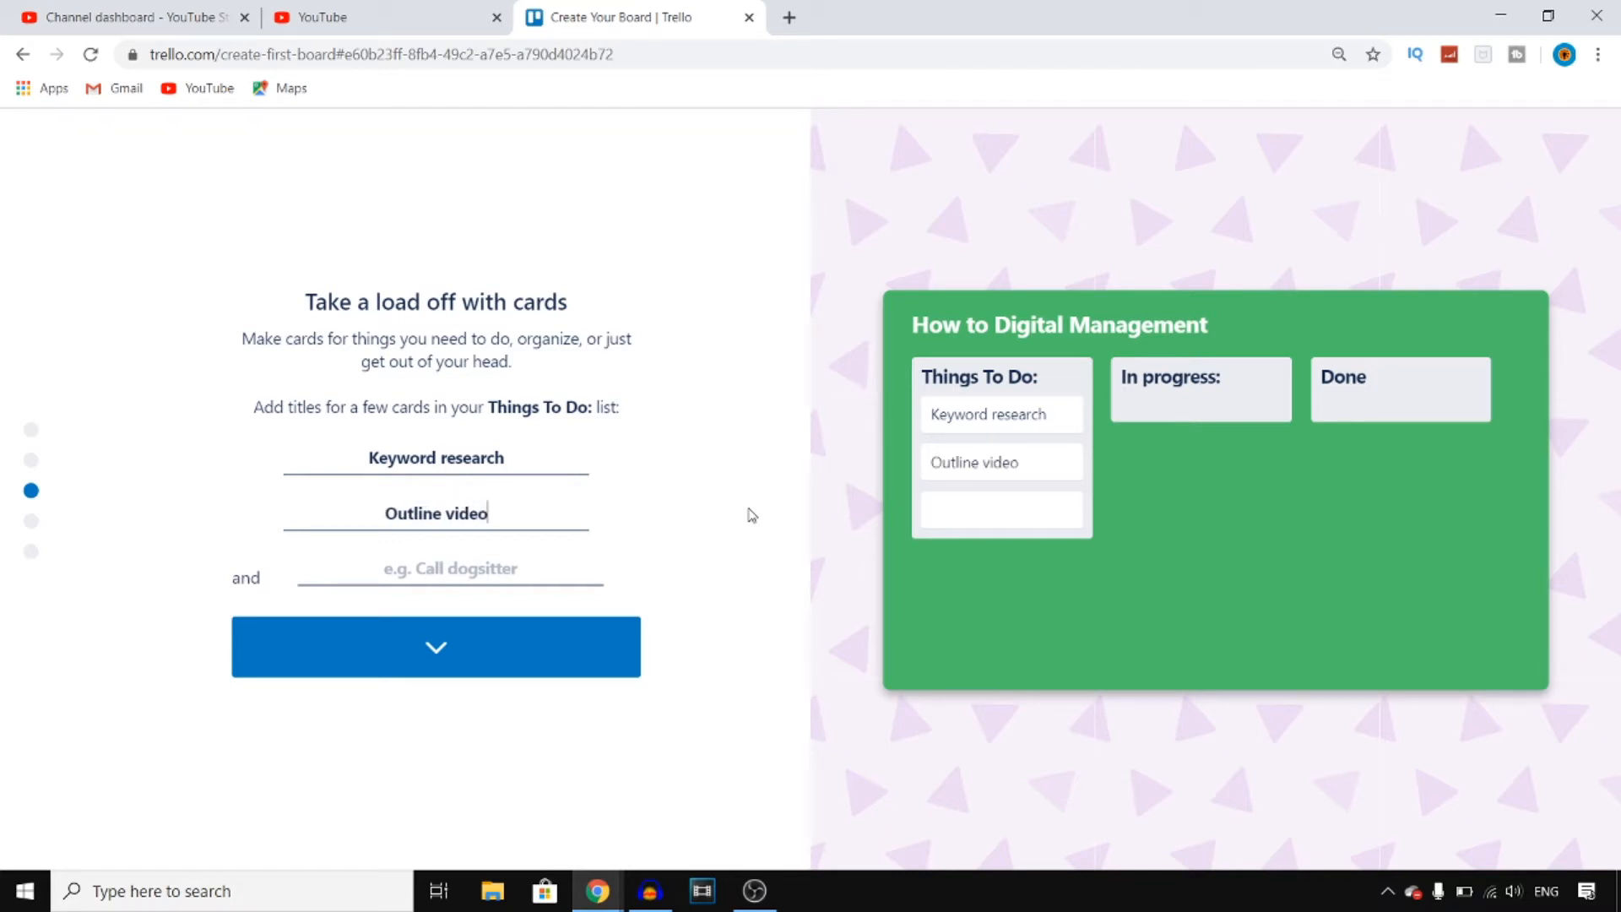
{"action": "left_click", "coordinate": [524, 557]}
{"action": "type", "text": "Edit the video"}
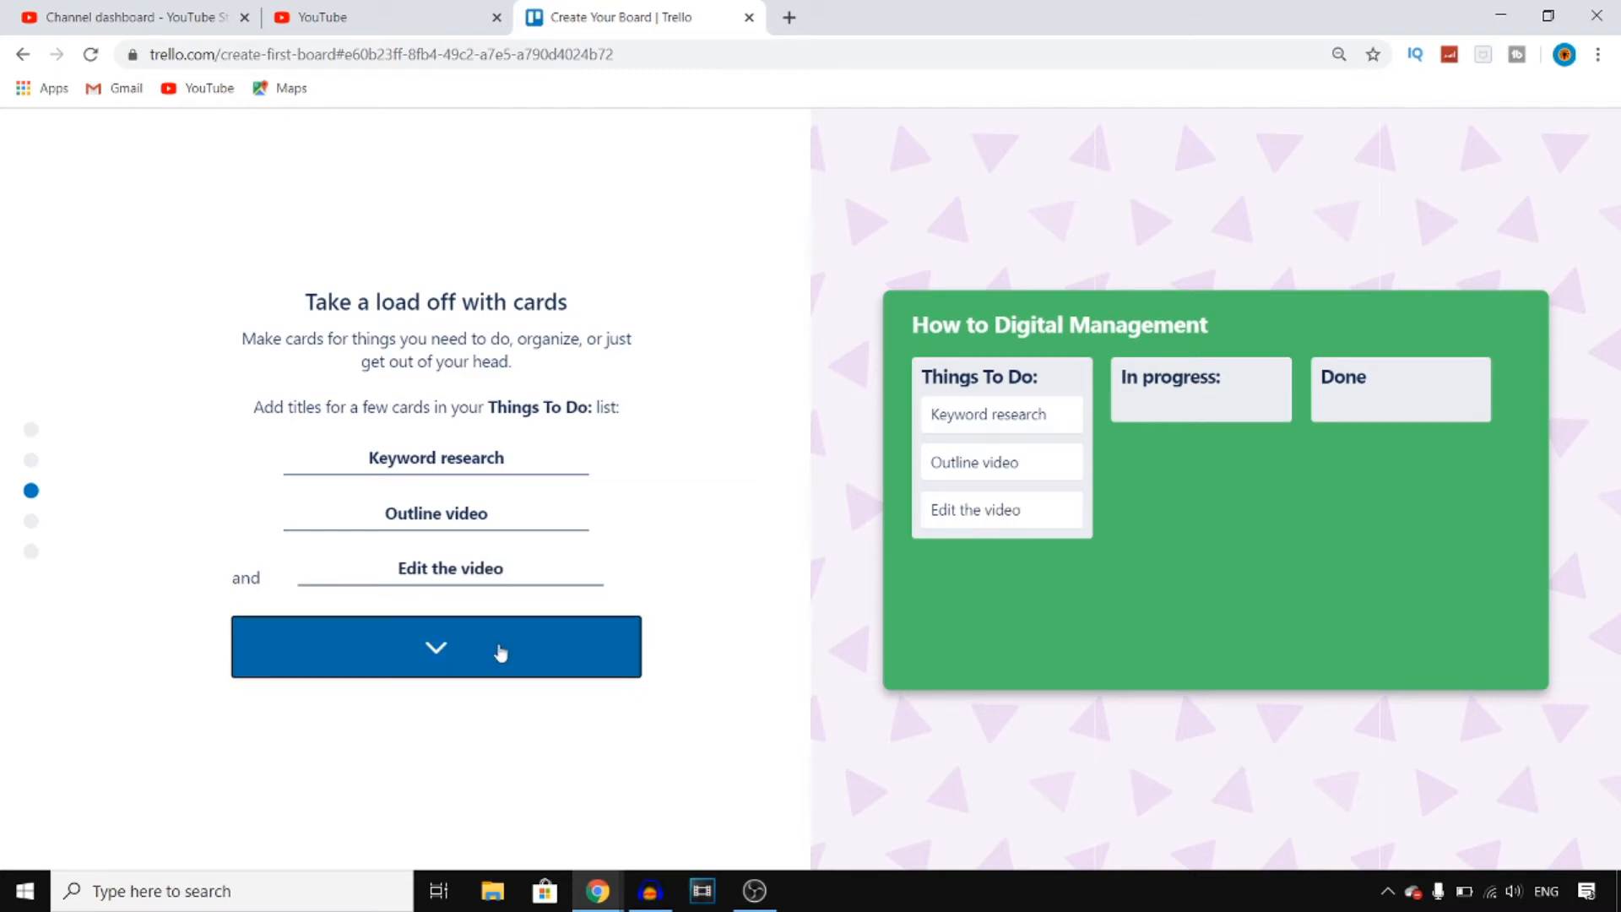
{"action": "left_click", "coordinate": [501, 652]}
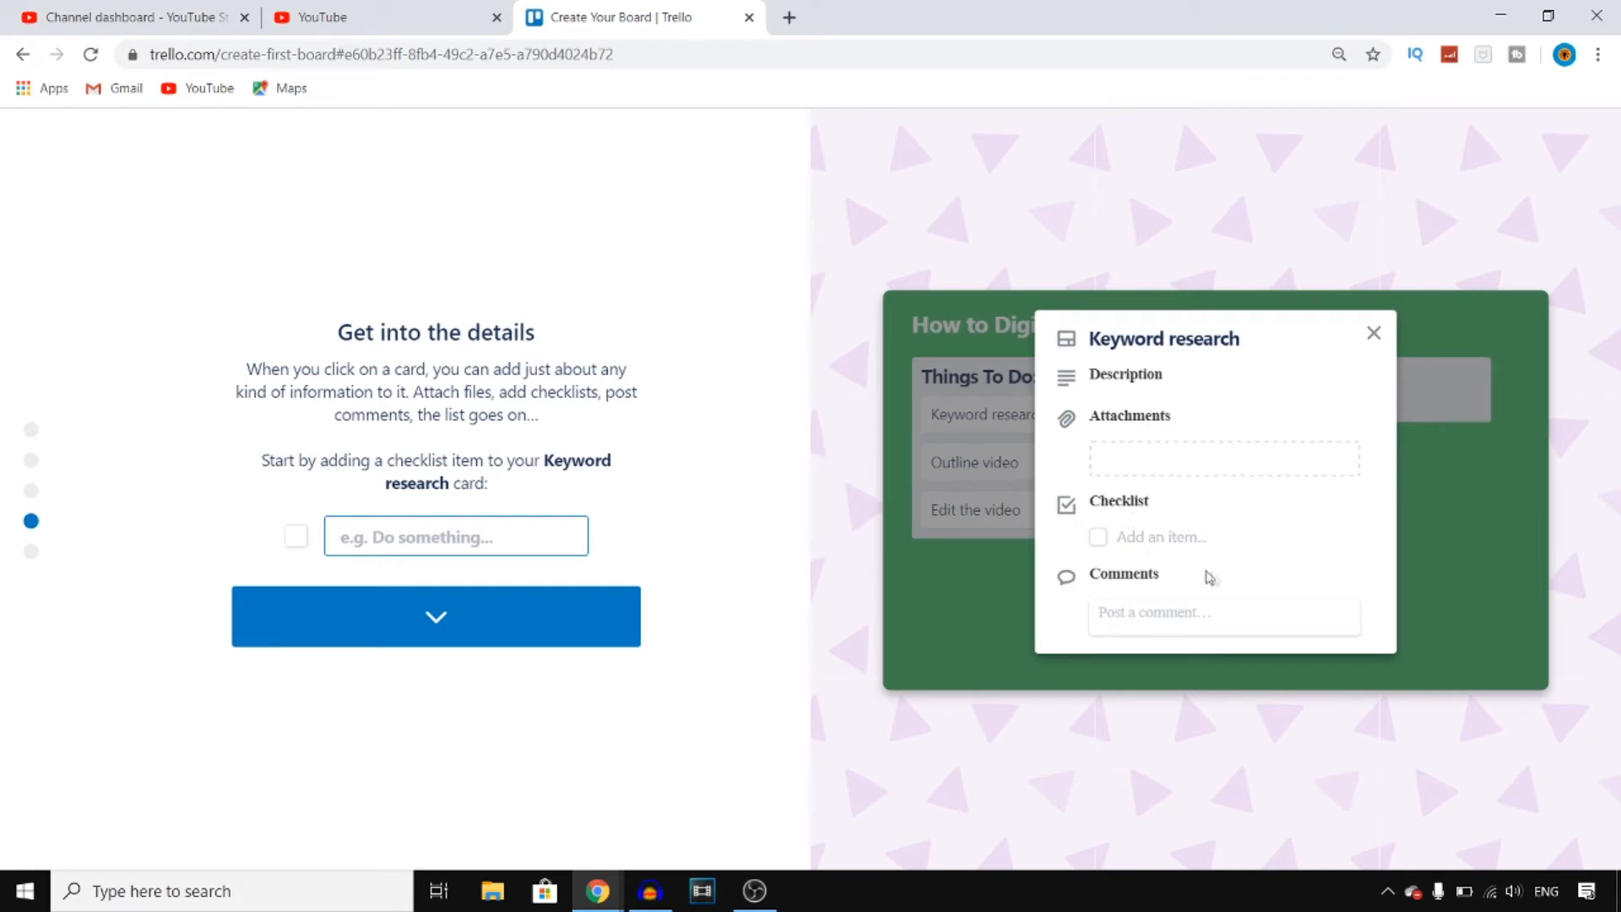
Step: Skip the starter checklist item and finish the setup to reach the new board, leaving the new-card entry empty
{"action": "left_click", "coordinate": [437, 620]}
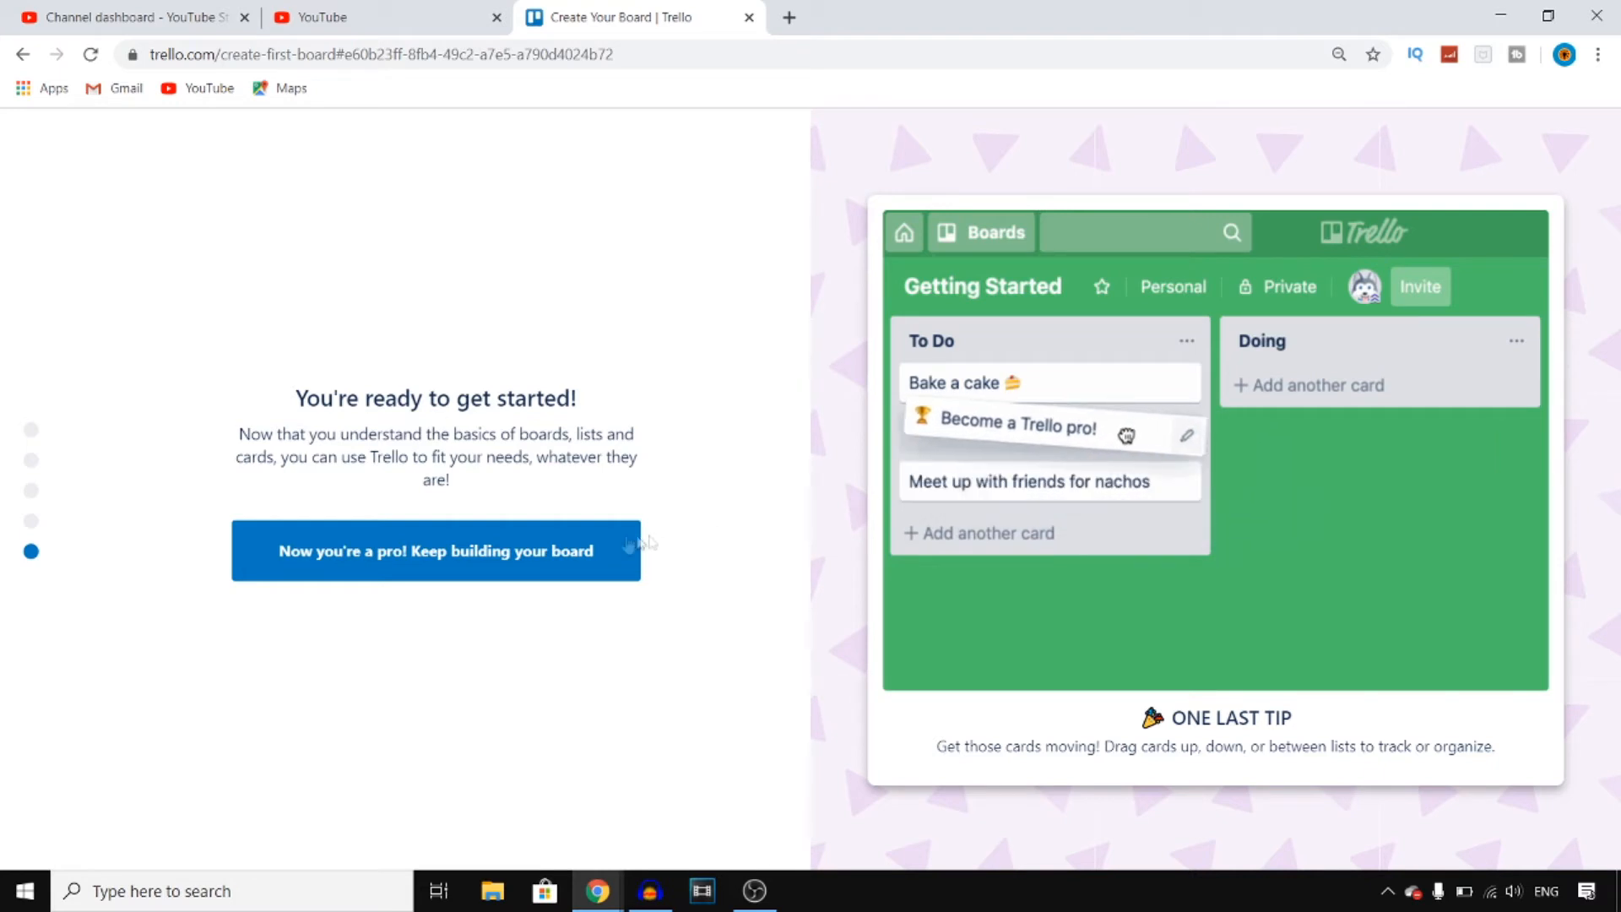
{"action": "left_click", "coordinate": [468, 551]}
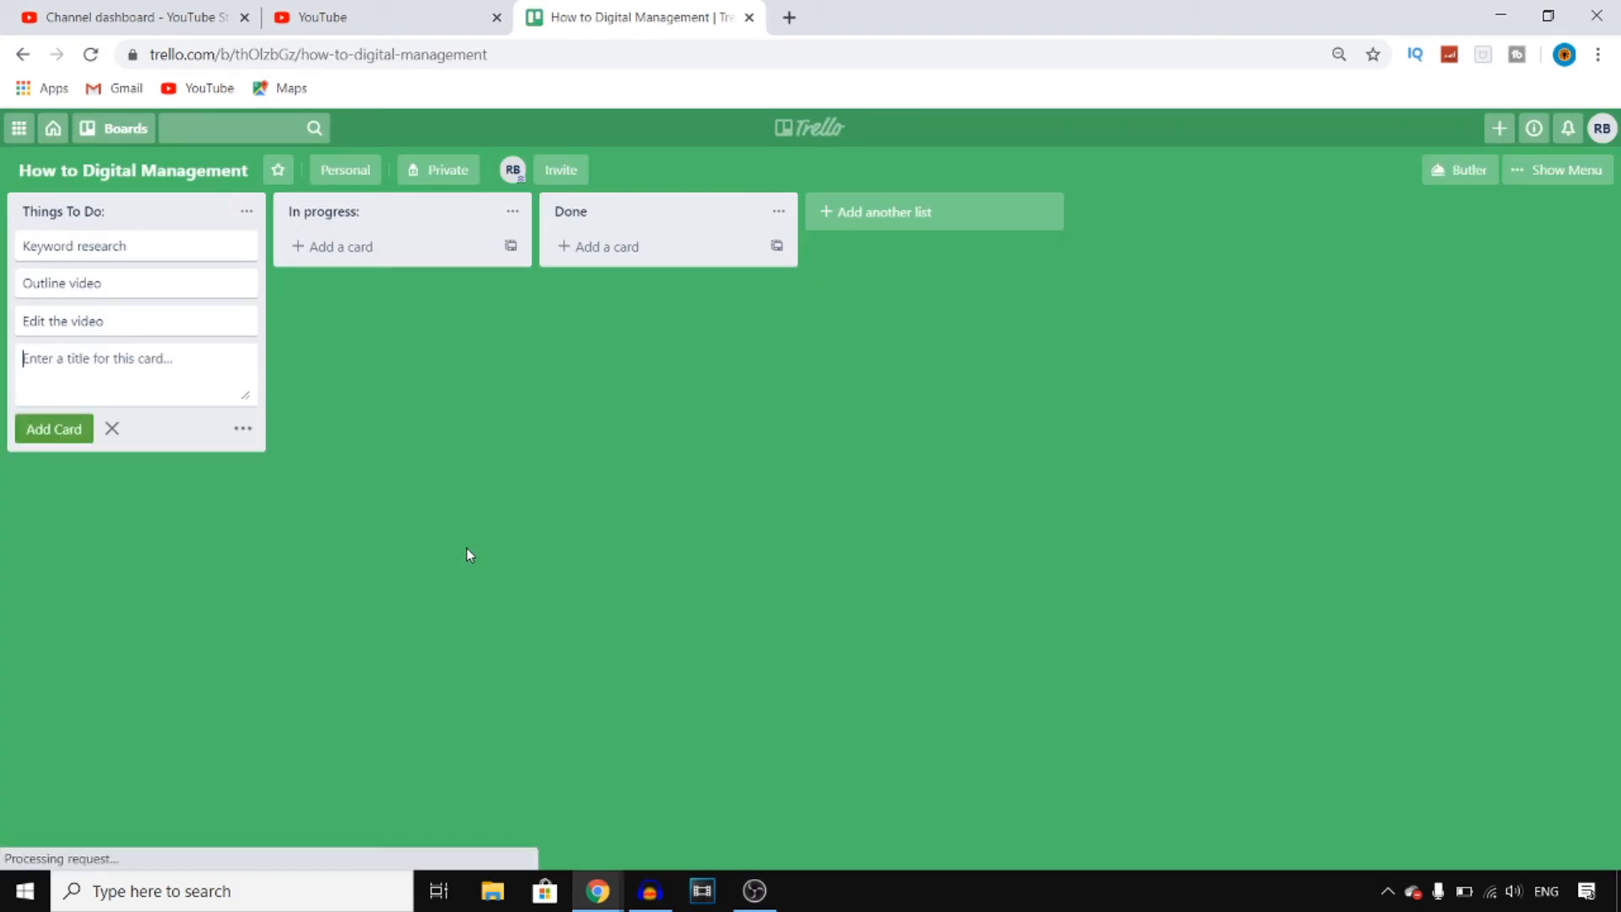
{"action": "left_click", "coordinate": [441, 459]}
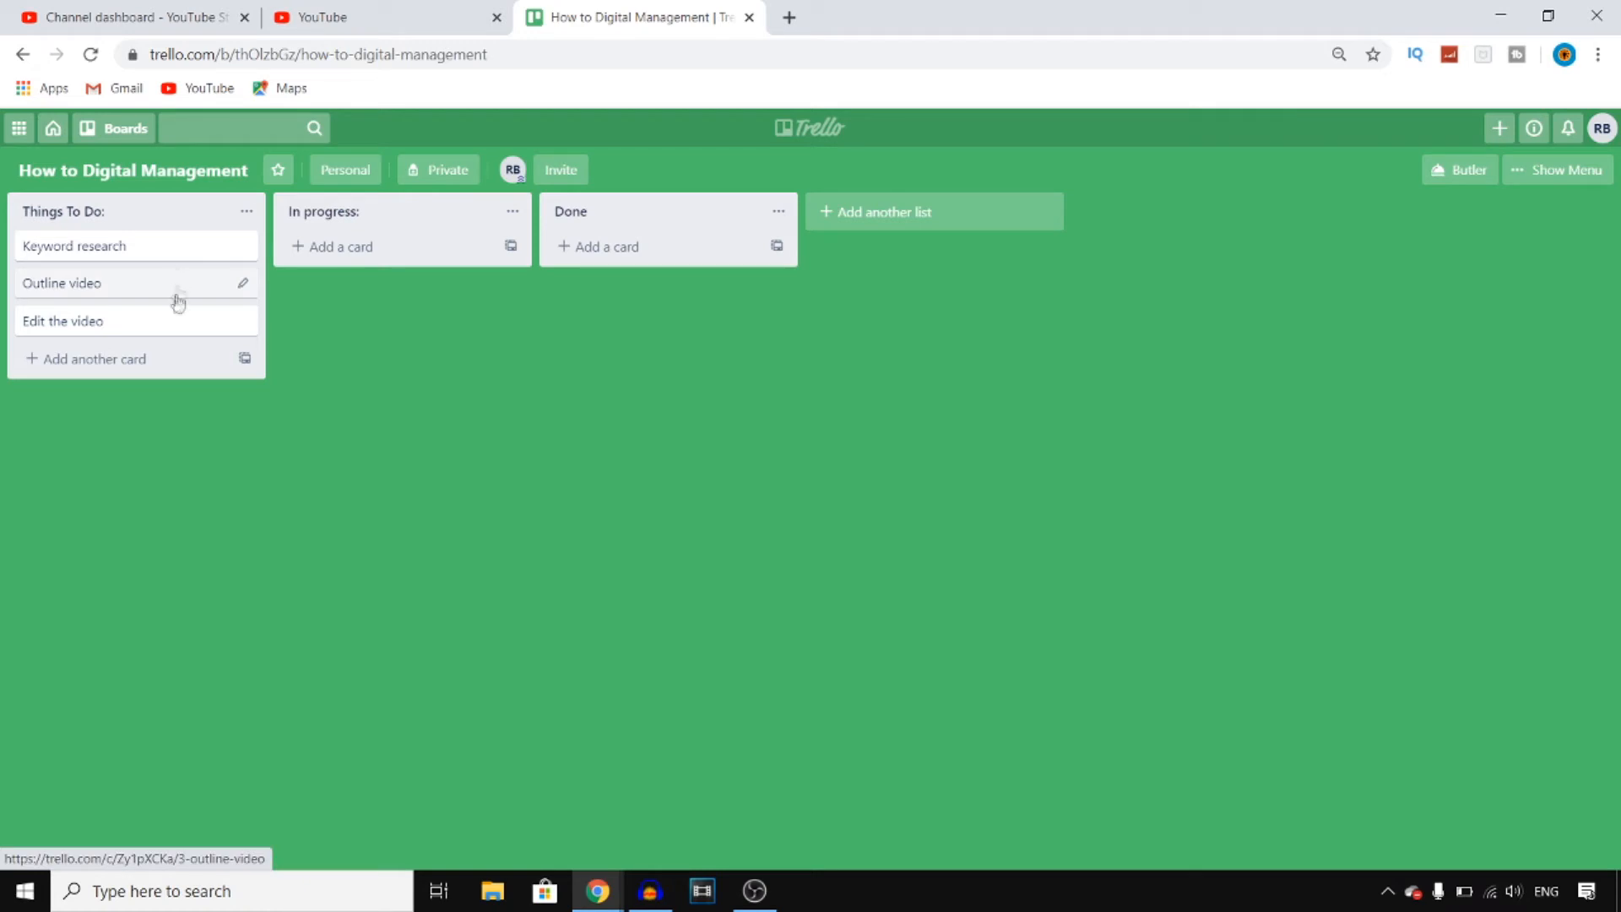
Step: Add the cards "upload video" and "create thumbnail" to the Things To Do list
{"action": "left_click", "coordinate": [158, 358]}
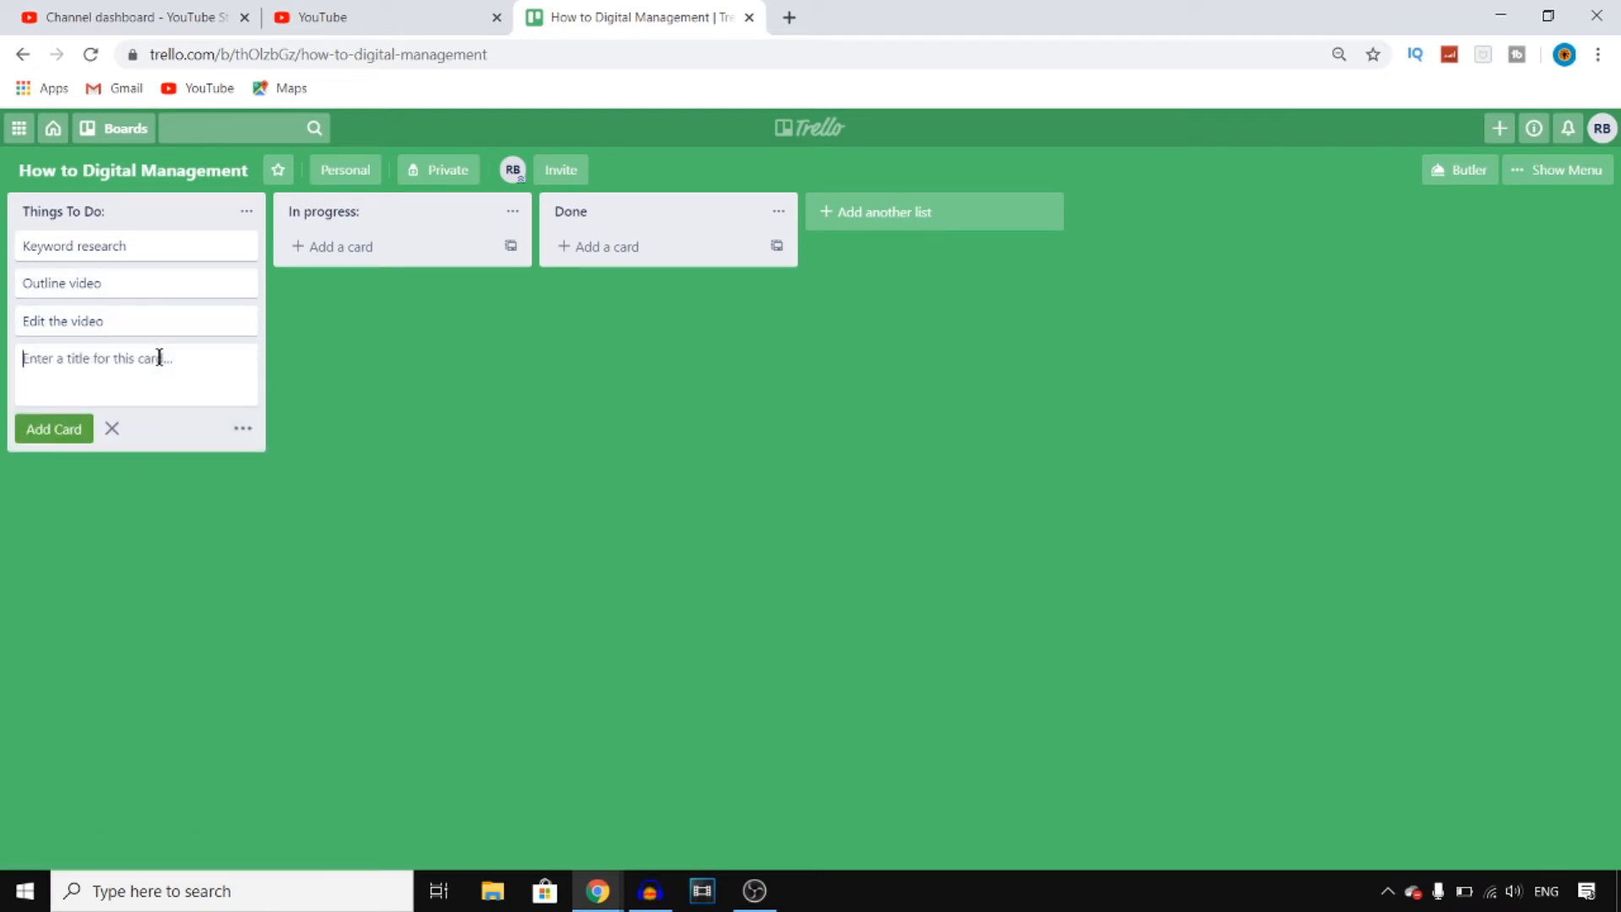
{"action": "type", "text": "upload video"}
{"action": "key", "text": "Return"}
{"action": "type", "text": "create thumbnail"}
{"action": "key", "text": "Return"}
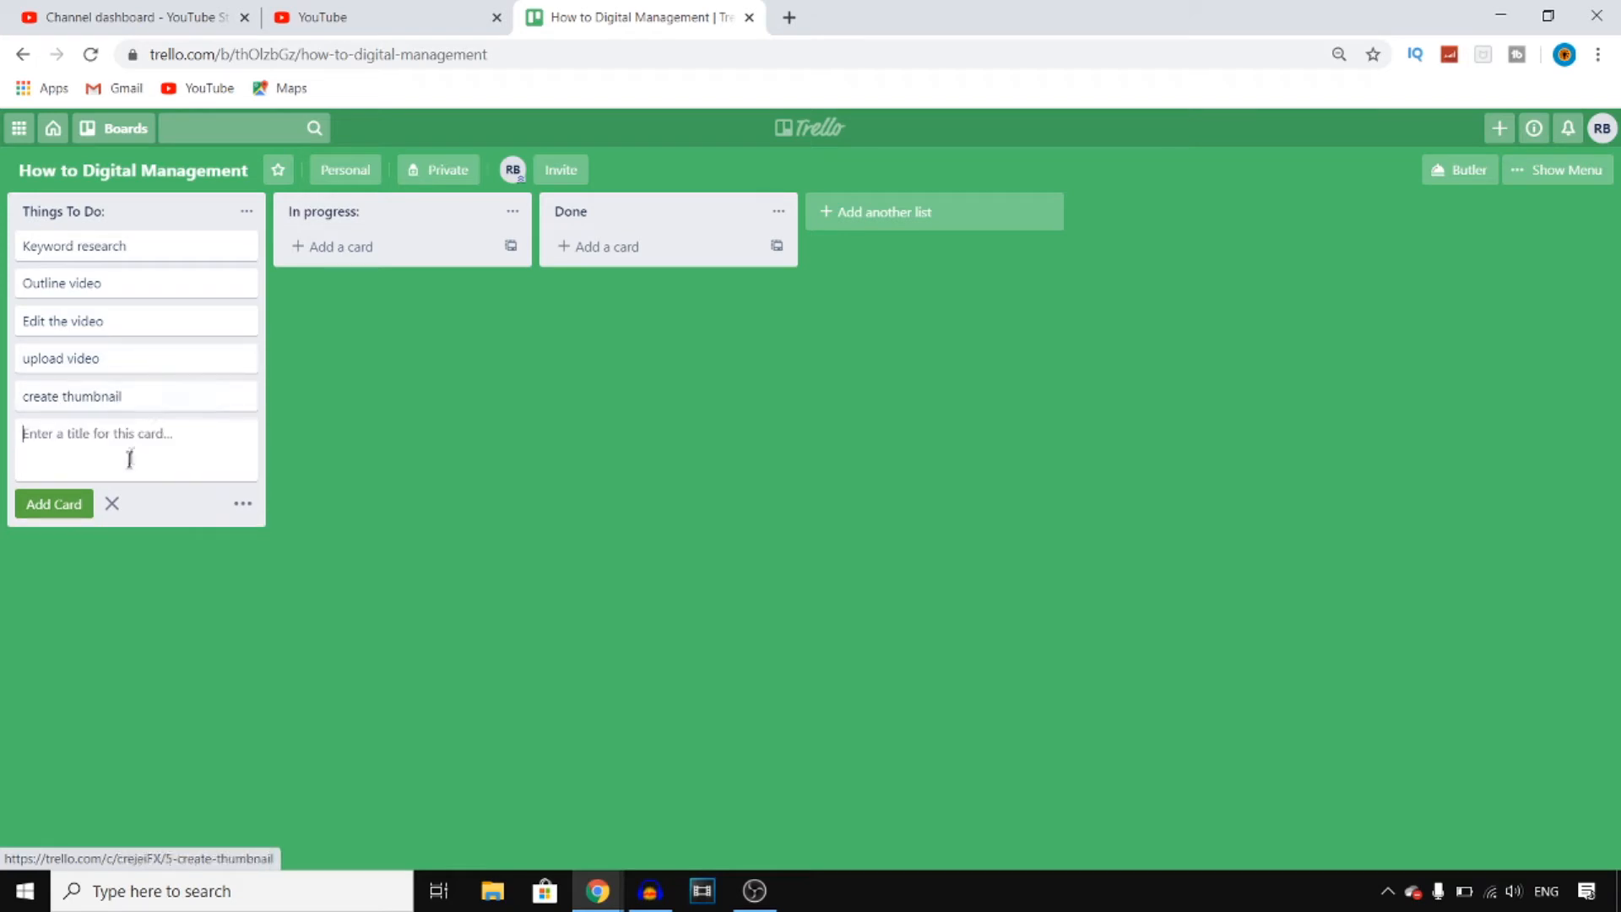
{"action": "left_click", "coordinate": [113, 505]}
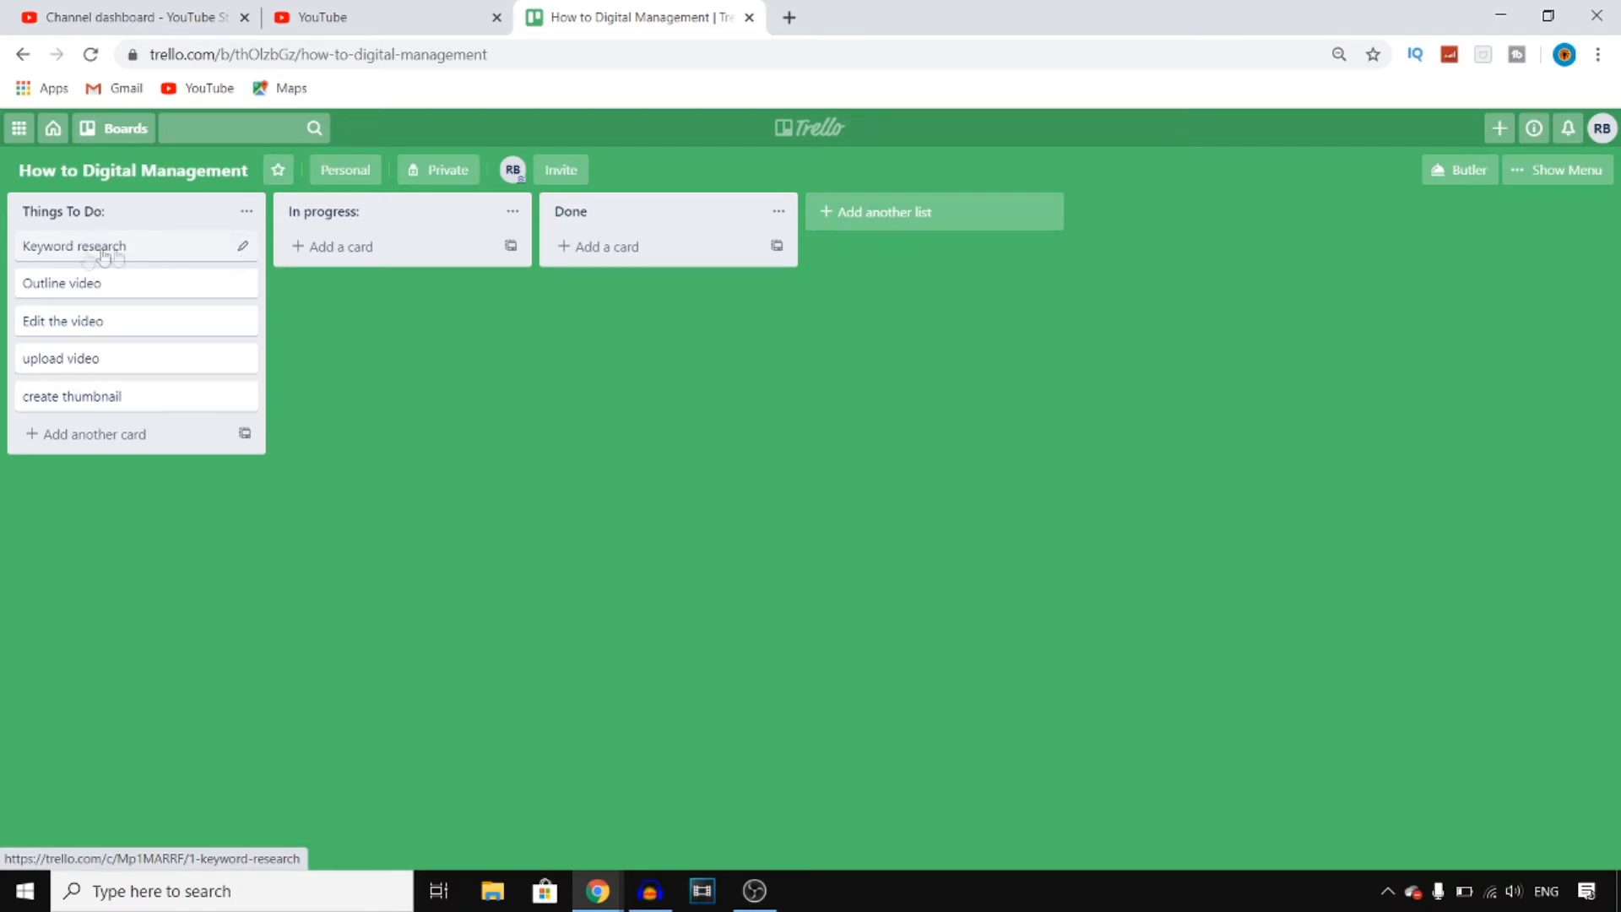
Step: Move the "Keyword research" card to the Done list and give it the green label
{"action": "mouse_move", "coordinate": [73, 246]}
{"action": "left_mouse_down"}
{"action": "mouse_move", "coordinate": [116, 250]}
{"action": "mouse_move", "coordinate": [42, 248]}
{"action": "mouse_move", "coordinate": [127, 251]}
{"action": "mouse_move", "coordinate": [400, 417]}
{"action": "mouse_move", "coordinate": [614, 337]}
{"action": "mouse_move", "coordinate": [666, 253]}
{"action": "mouse_move", "coordinate": [629, 253]}
{"action": "left_mouse_up"}
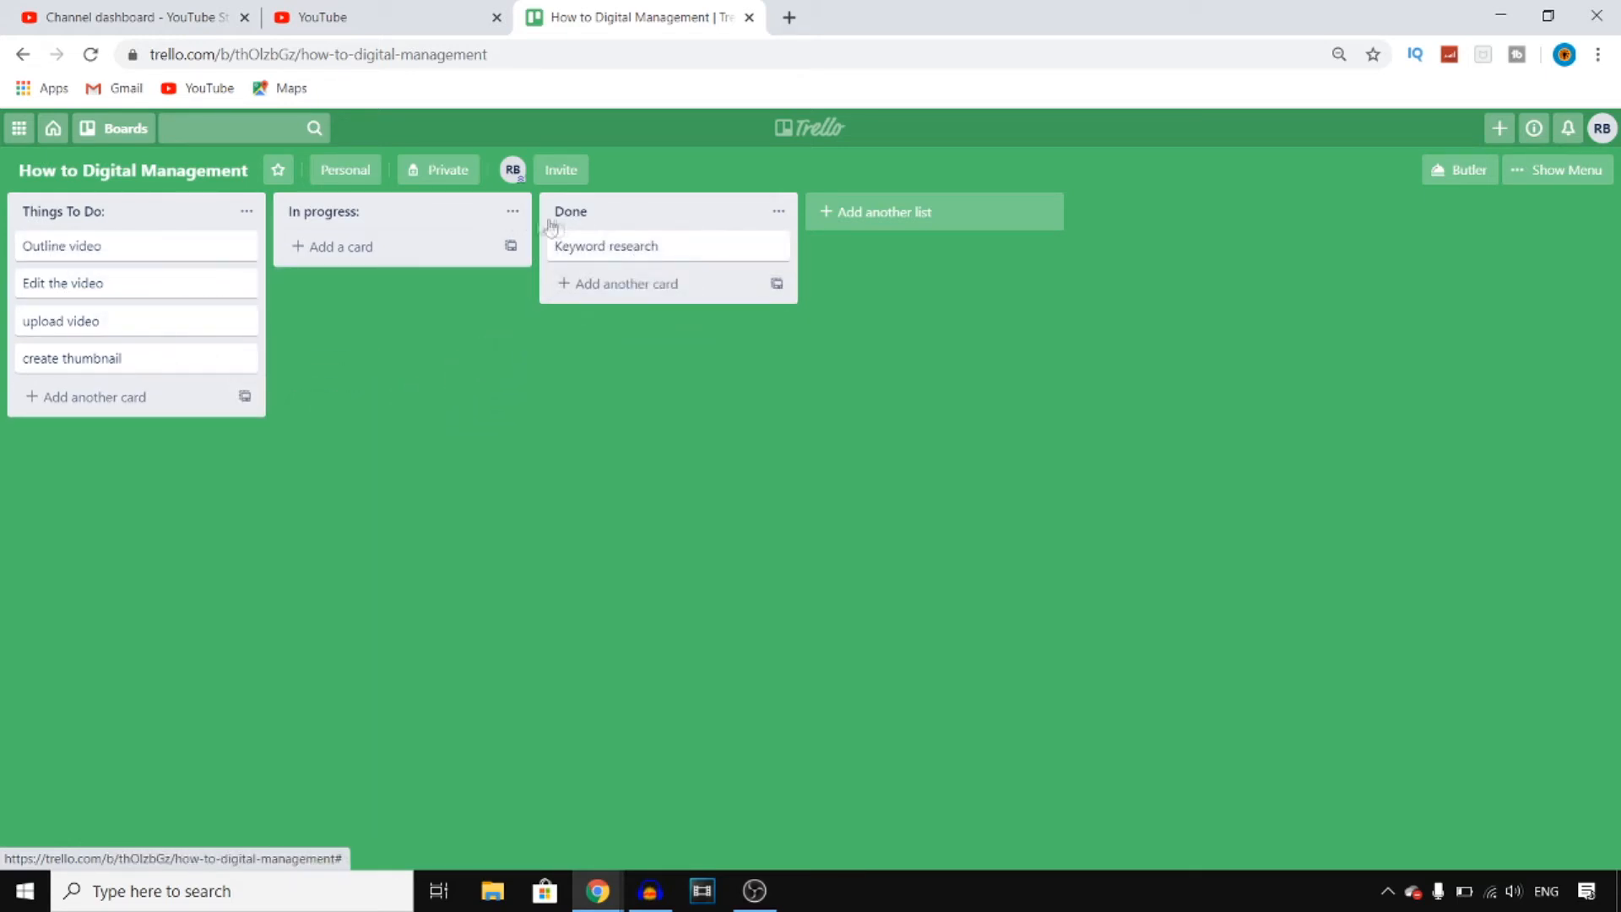
{"action": "left_click", "coordinate": [775, 247]}
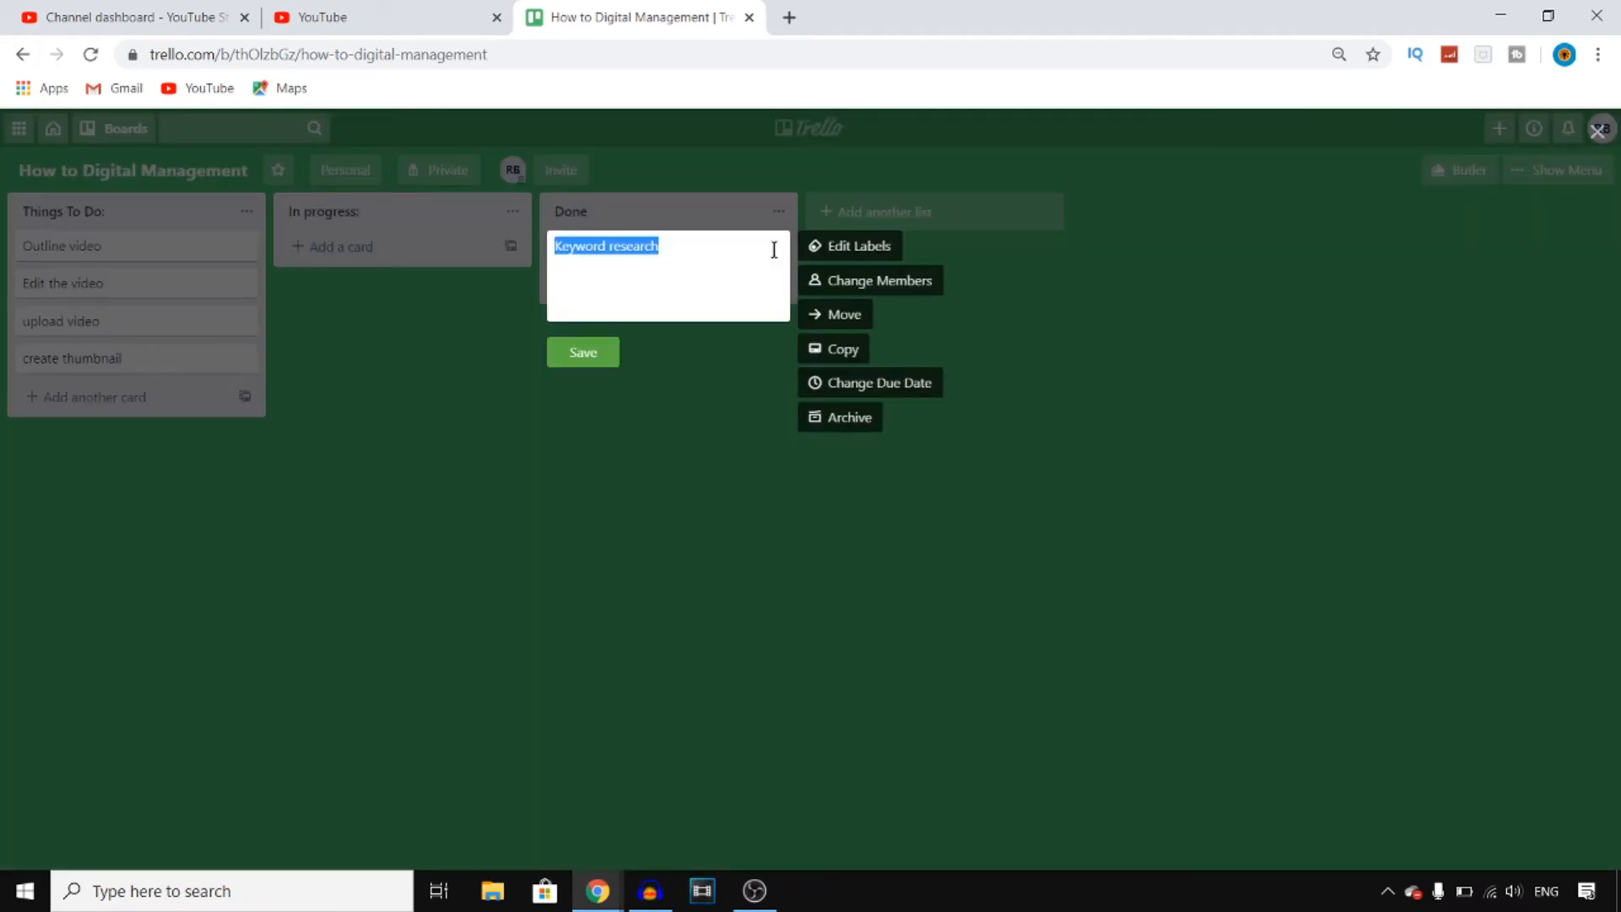
{"action": "left_click", "coordinate": [853, 248]}
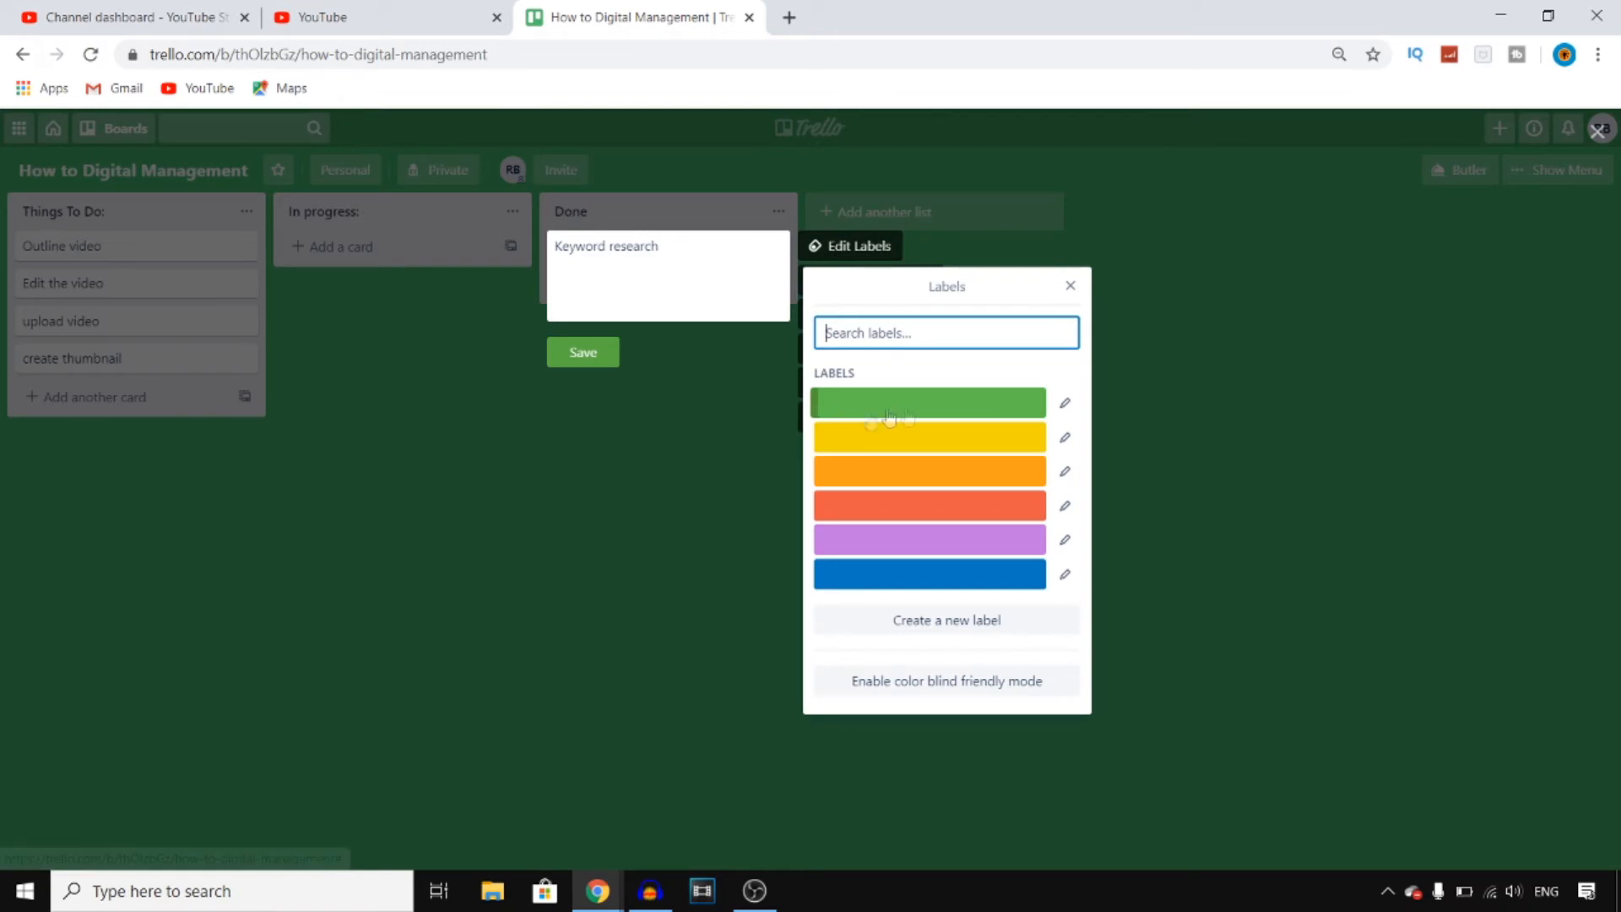
{"action": "left_click", "coordinate": [940, 412]}
{"action": "left_click", "coordinate": [582, 352]}
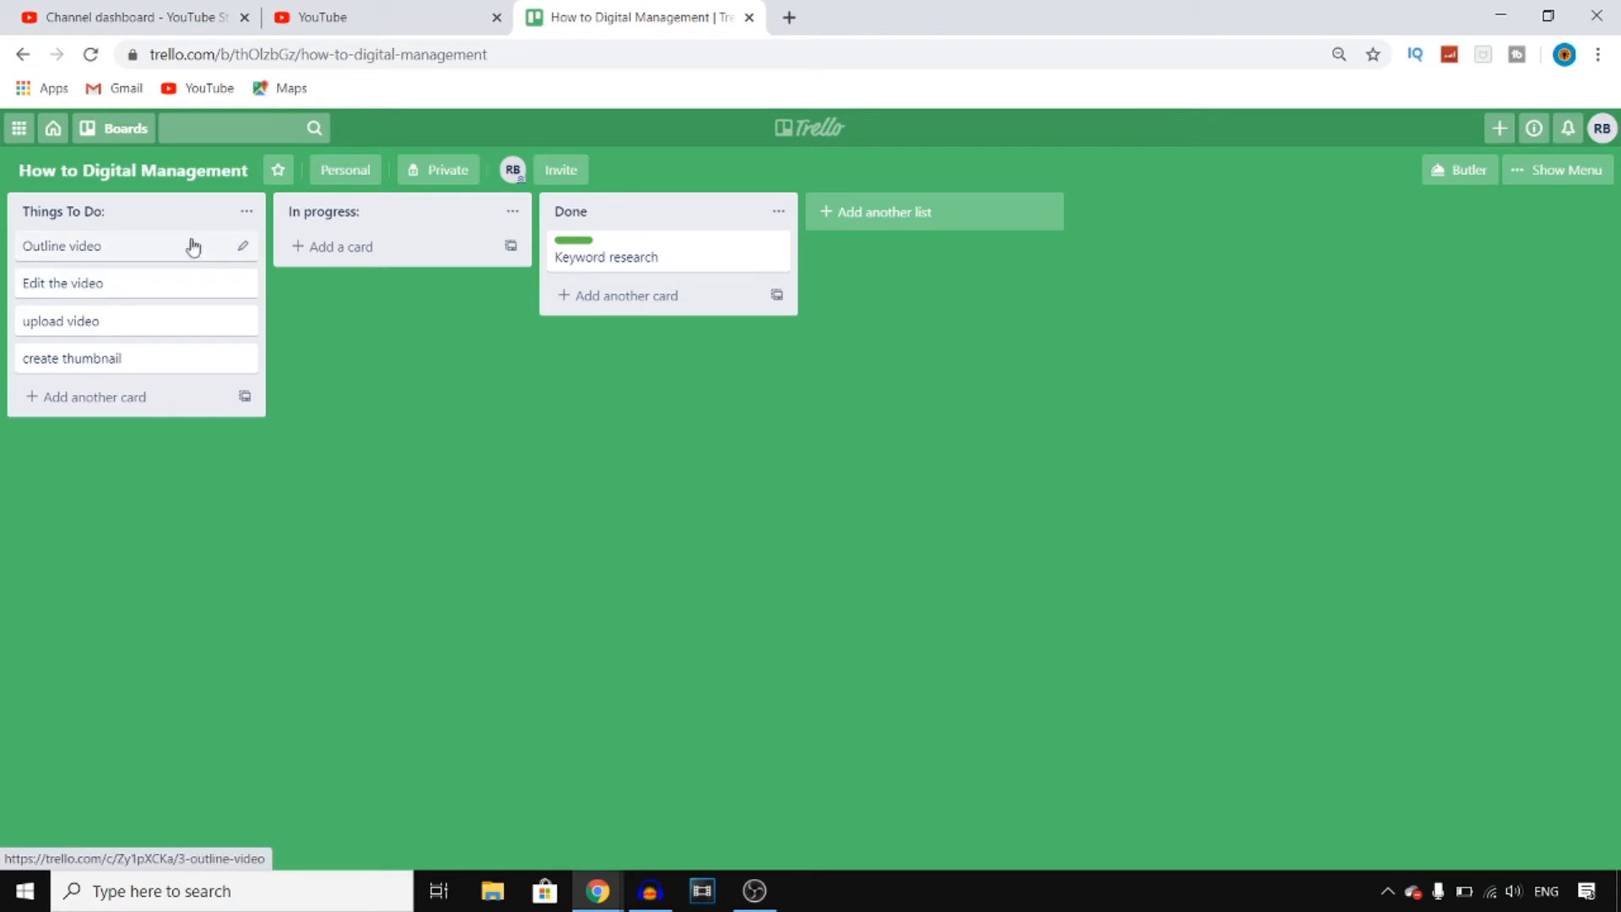
Step: Move the "Outline video" card to the In progress list and give it the orange label
{"action": "left_click_drag", "start_coordinate": [126, 250], "coordinate": [377, 245]}
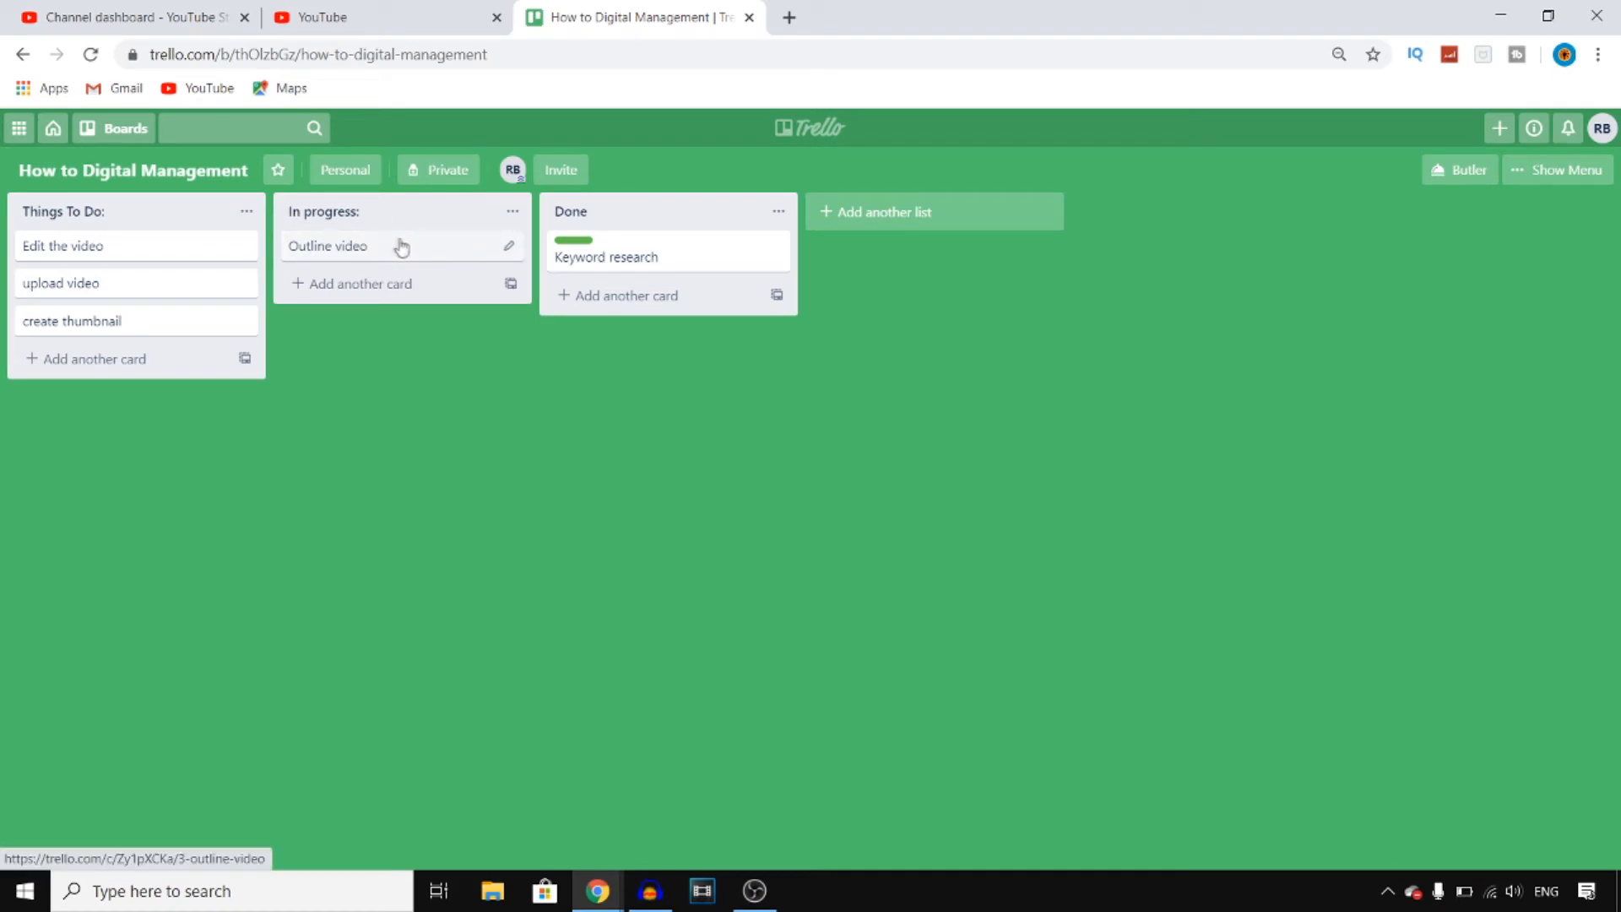
{"action": "left_click", "coordinate": [508, 246]}
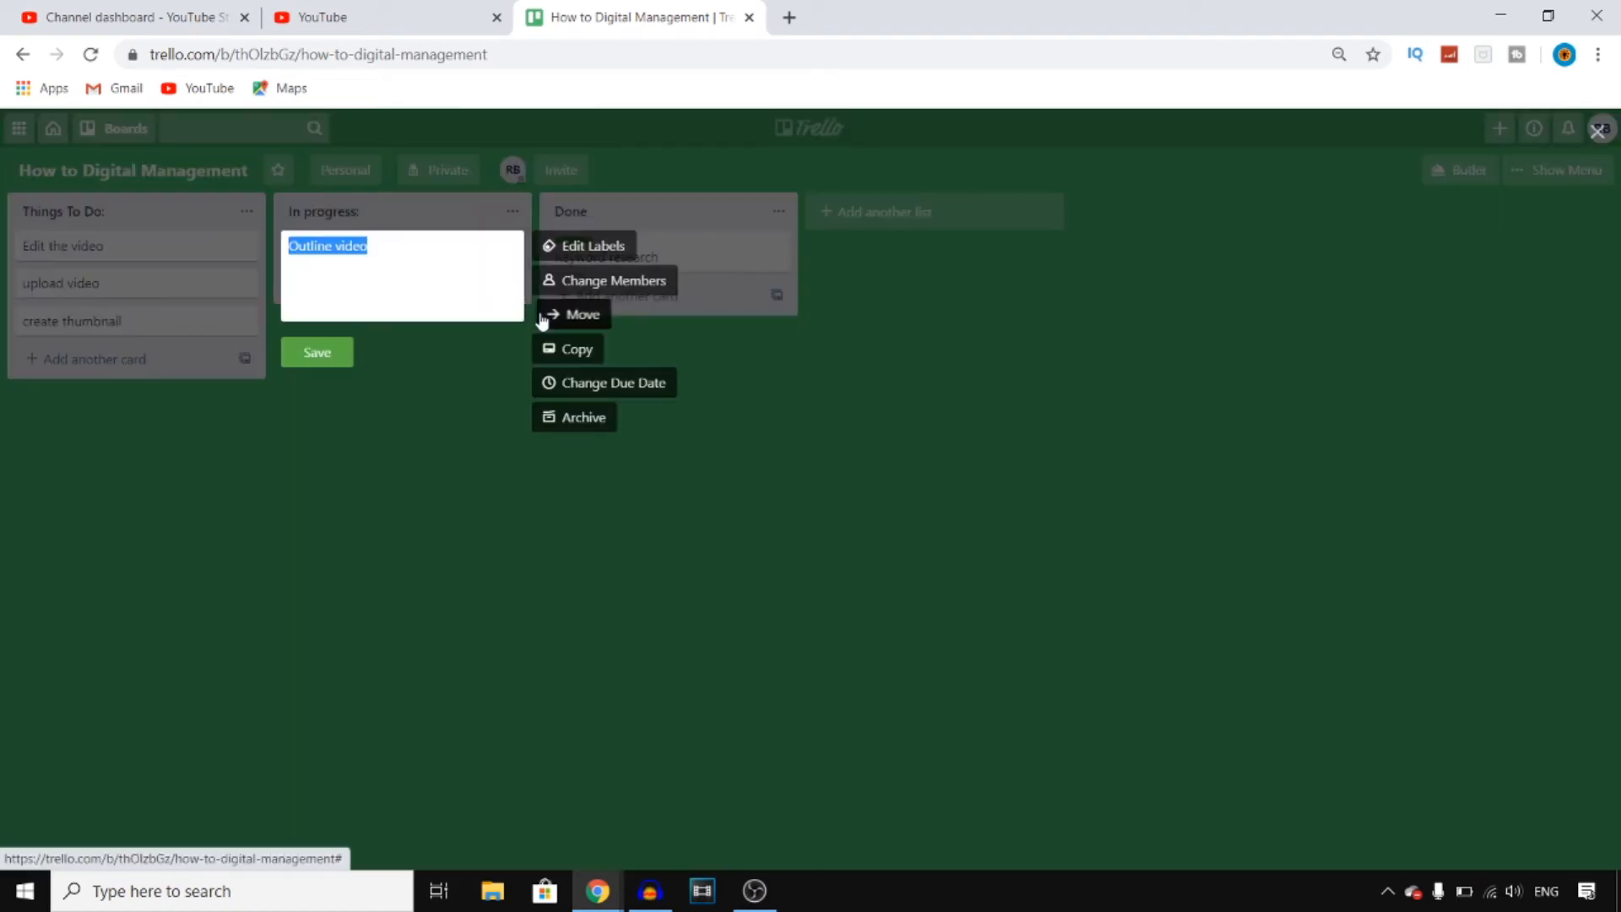
{"action": "left_click", "coordinate": [591, 244]}
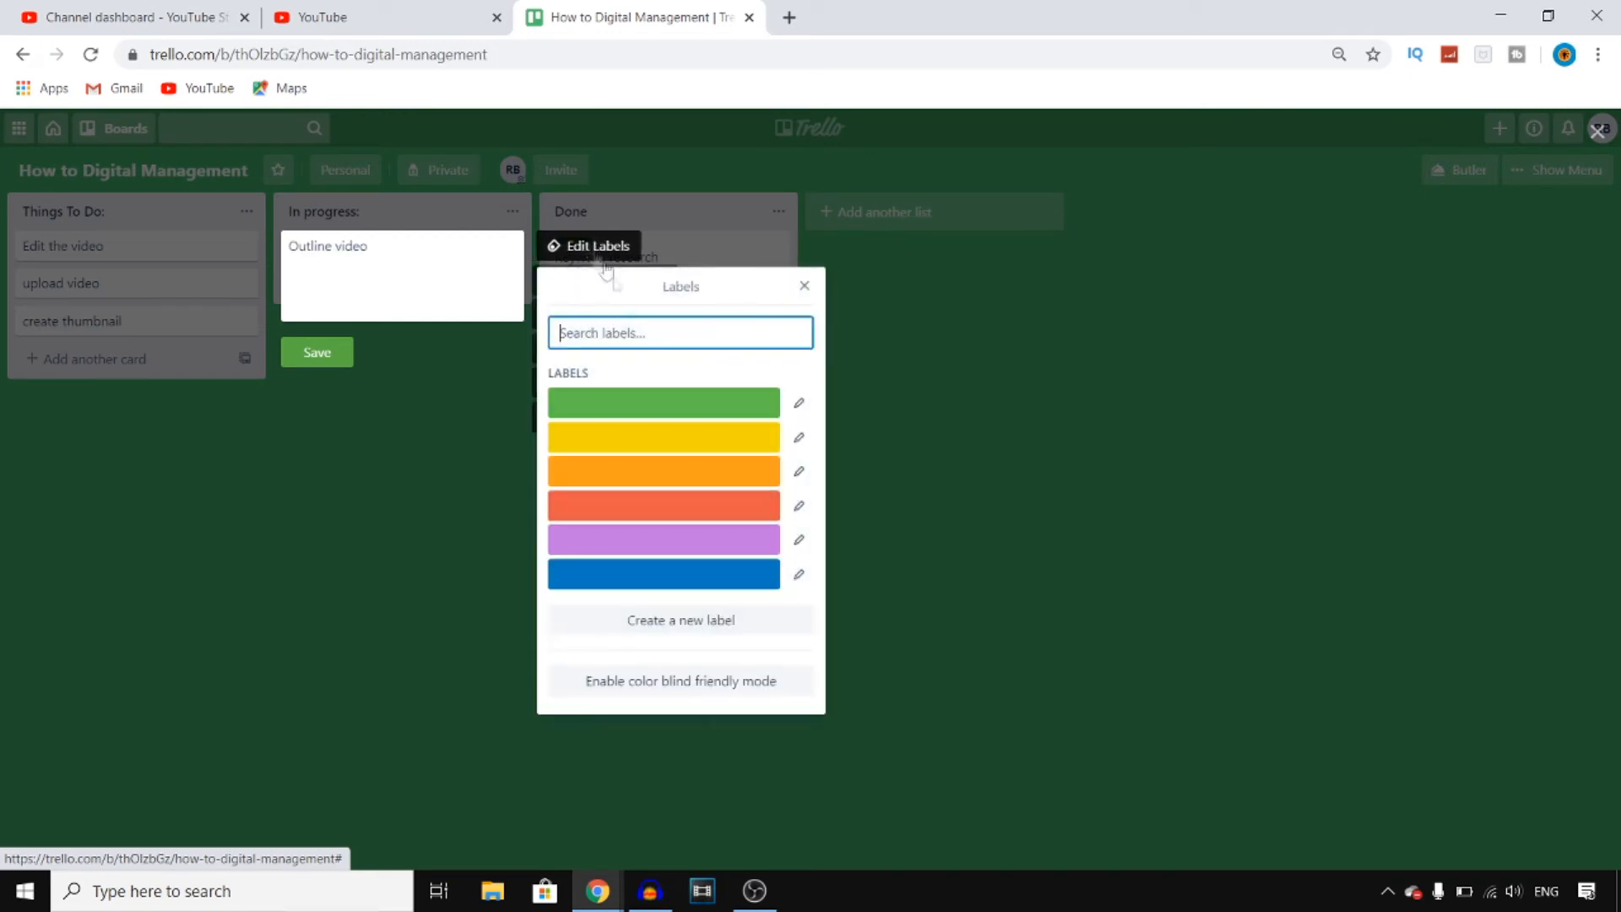
{"action": "left_click", "coordinate": [625, 482]}
{"action": "left_click", "coordinate": [335, 361]}
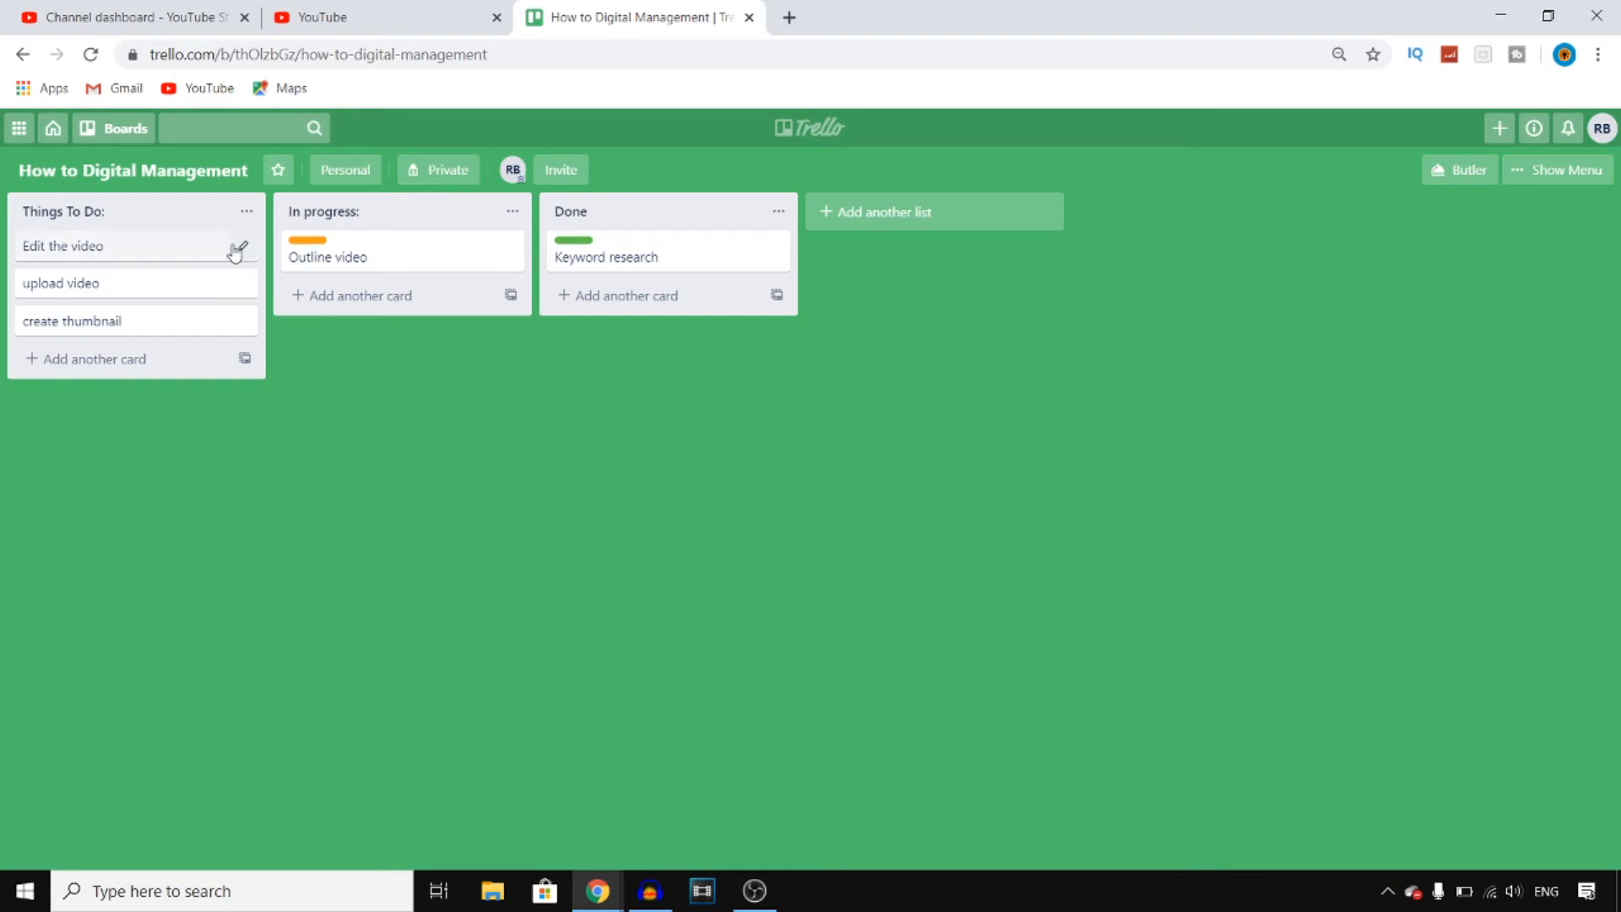
Step: Open the "Edit the video" card and add a checklist with the default title "Checklist"
{"action": "left_click", "coordinate": [143, 253]}
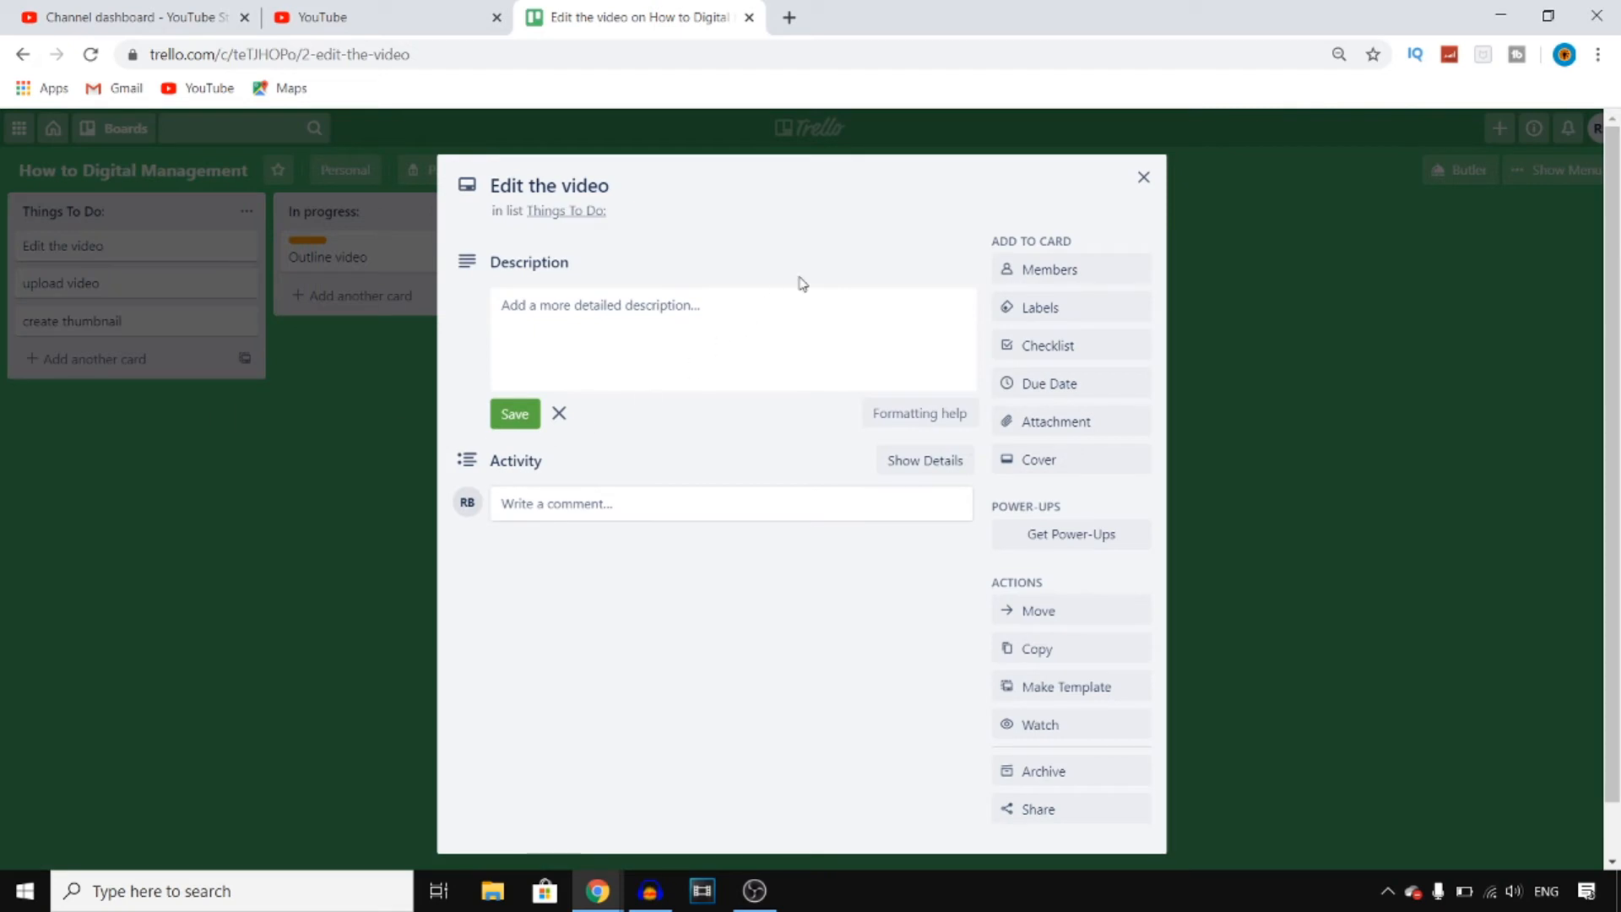
{"action": "left_click", "coordinate": [576, 312]}
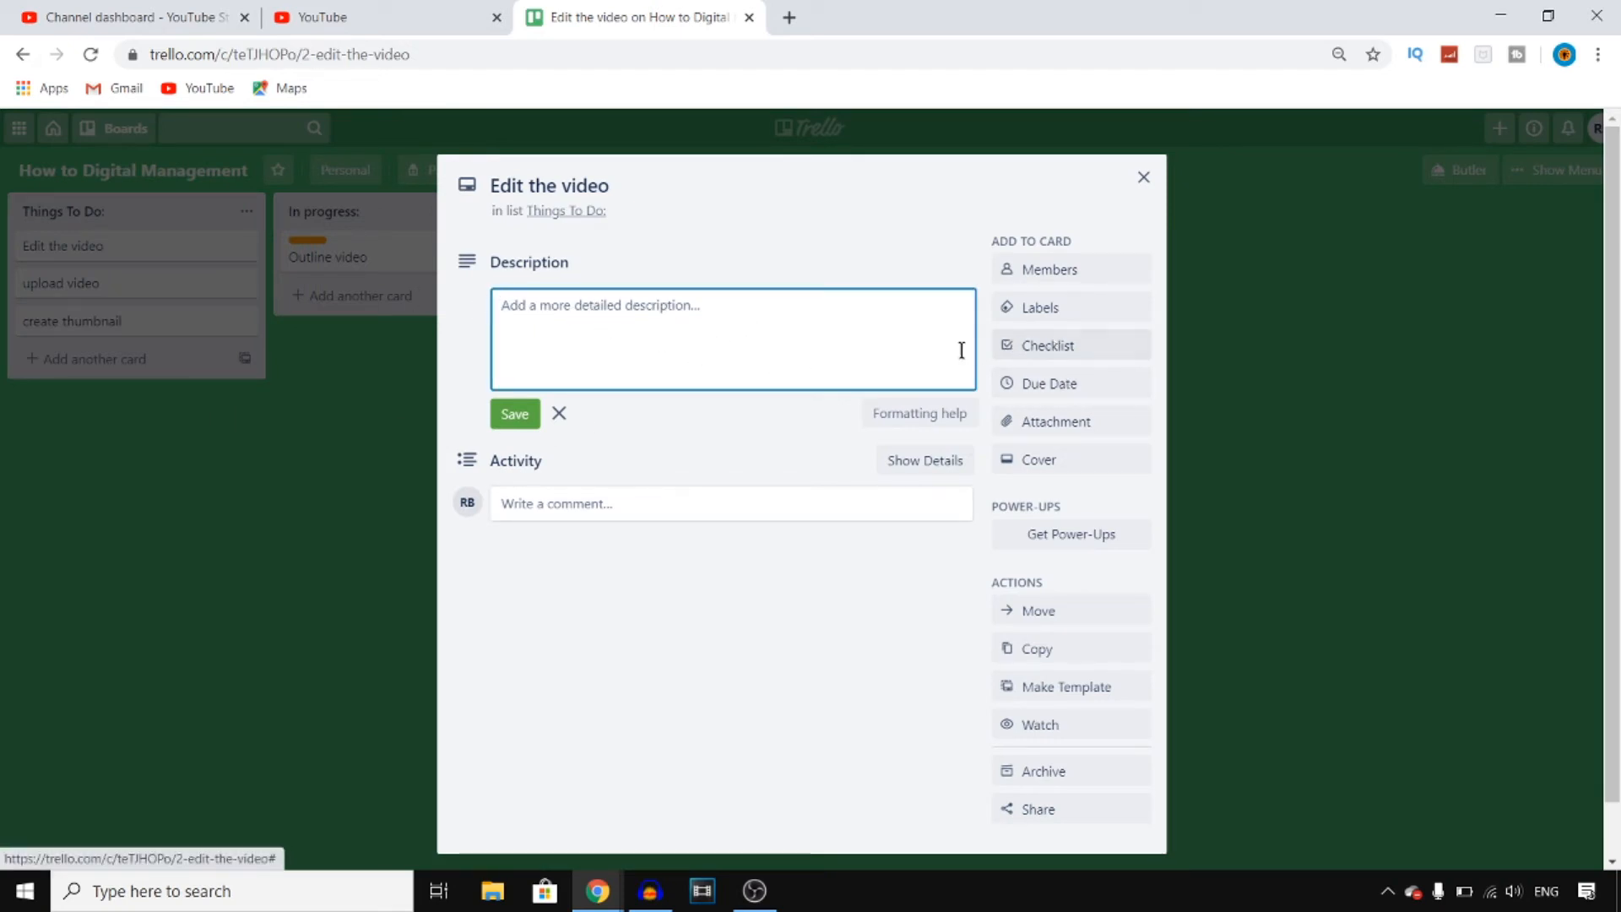
{"action": "left_click", "coordinate": [1018, 355]}
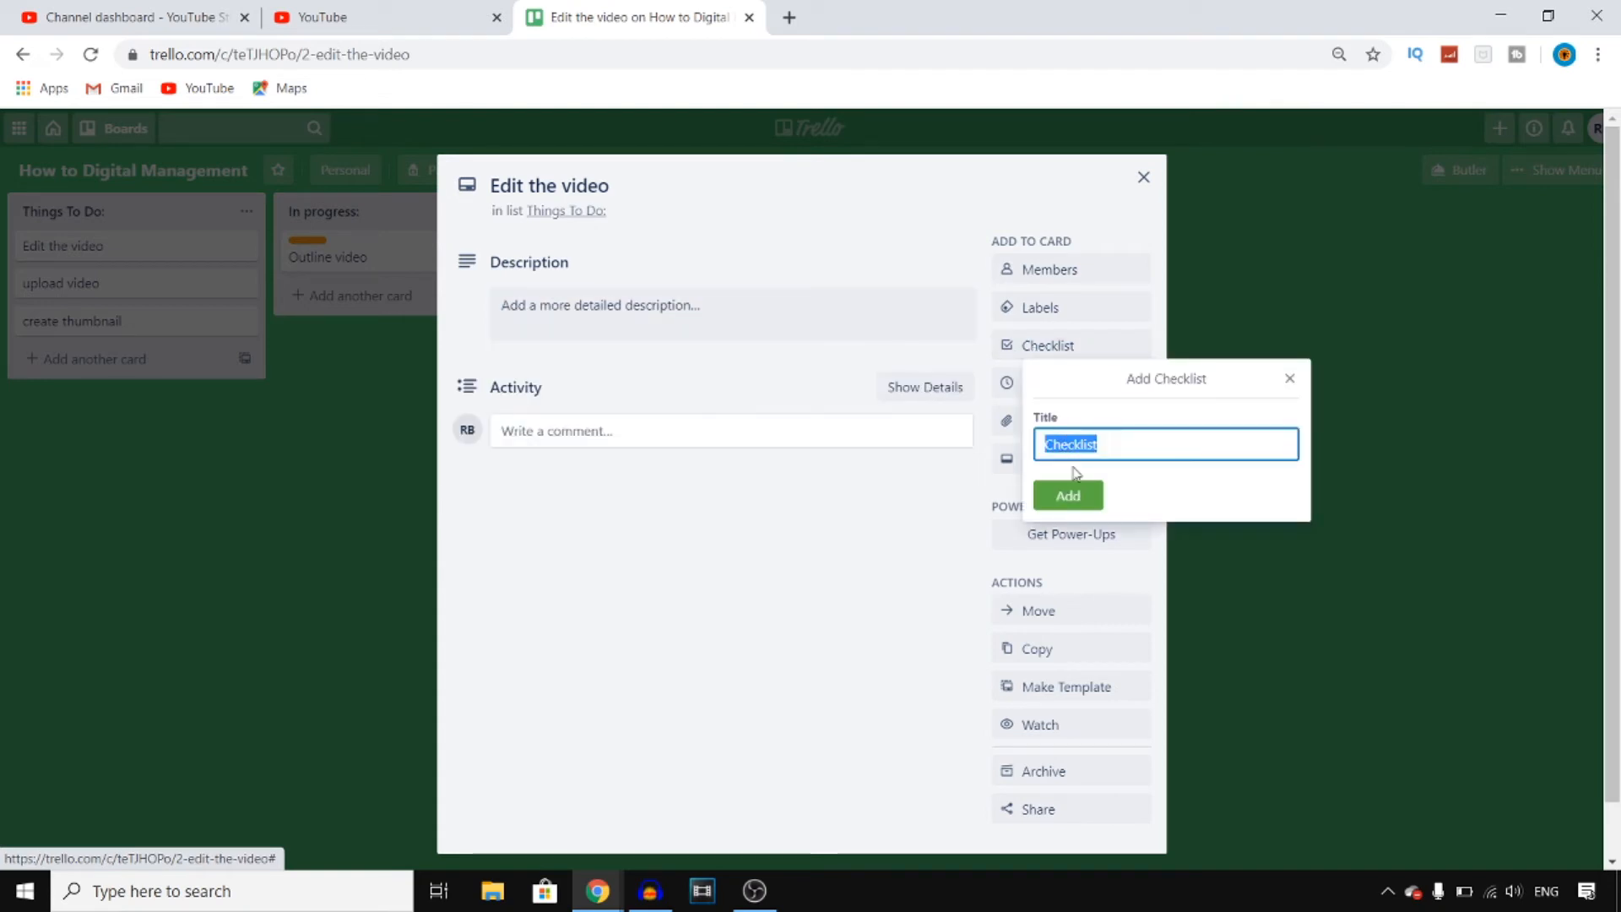
{"action": "left_click", "coordinate": [1051, 496]}
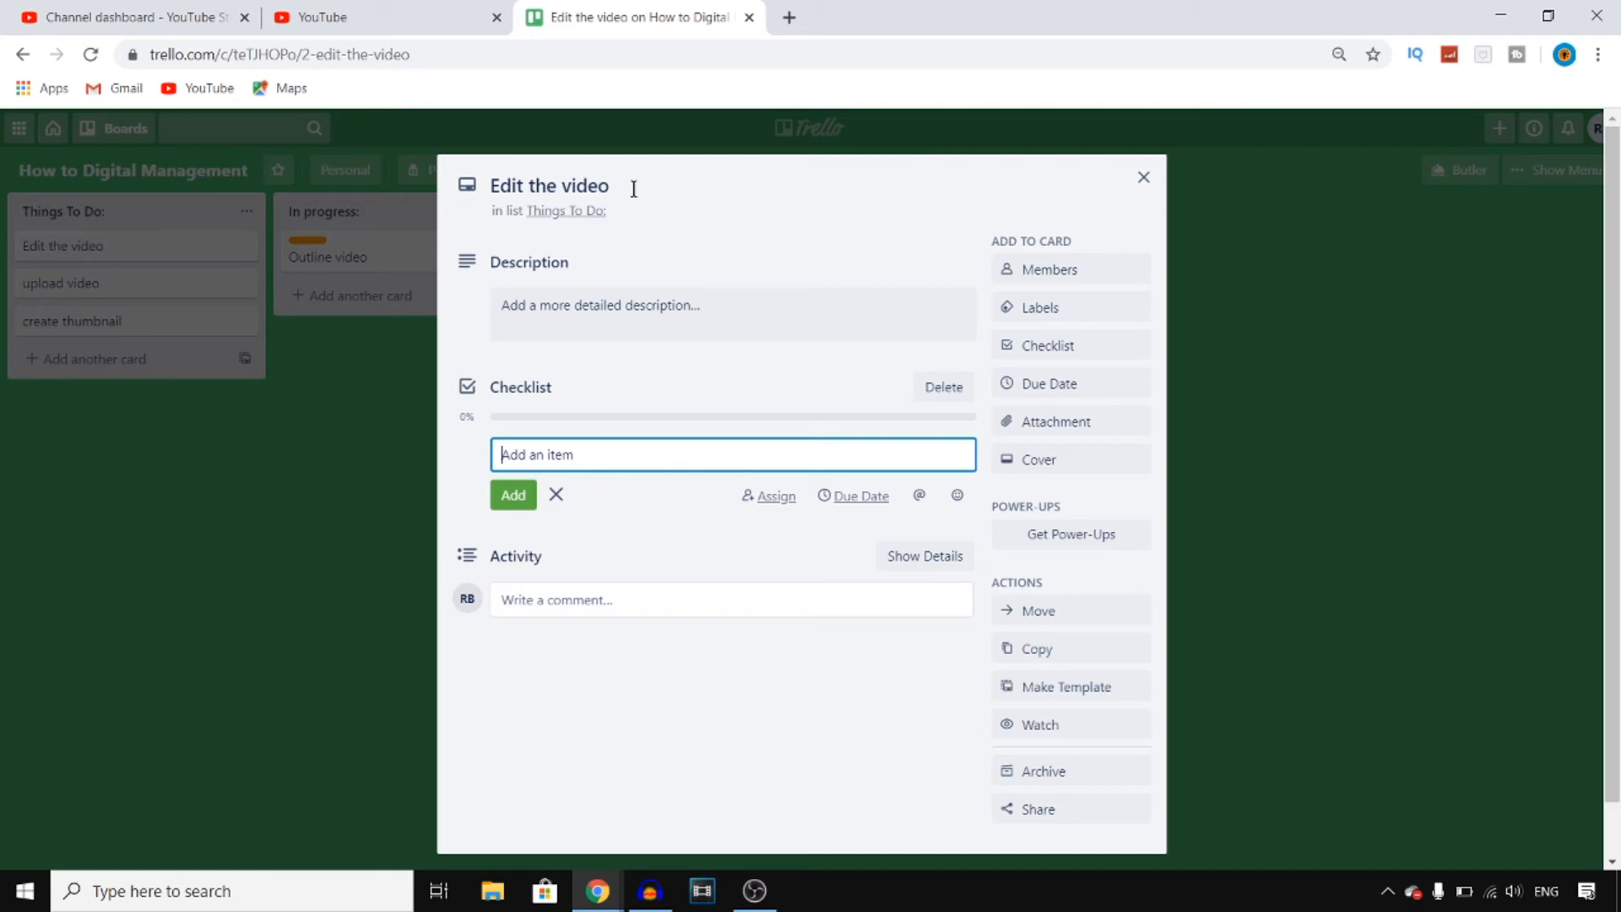
Step: Add the items "choose music", "find effects" and "download transitions" to the checklist on the "Edit the video" card
{"action": "type", "text": "choose music"}
{"action": "key", "text": "Return"}
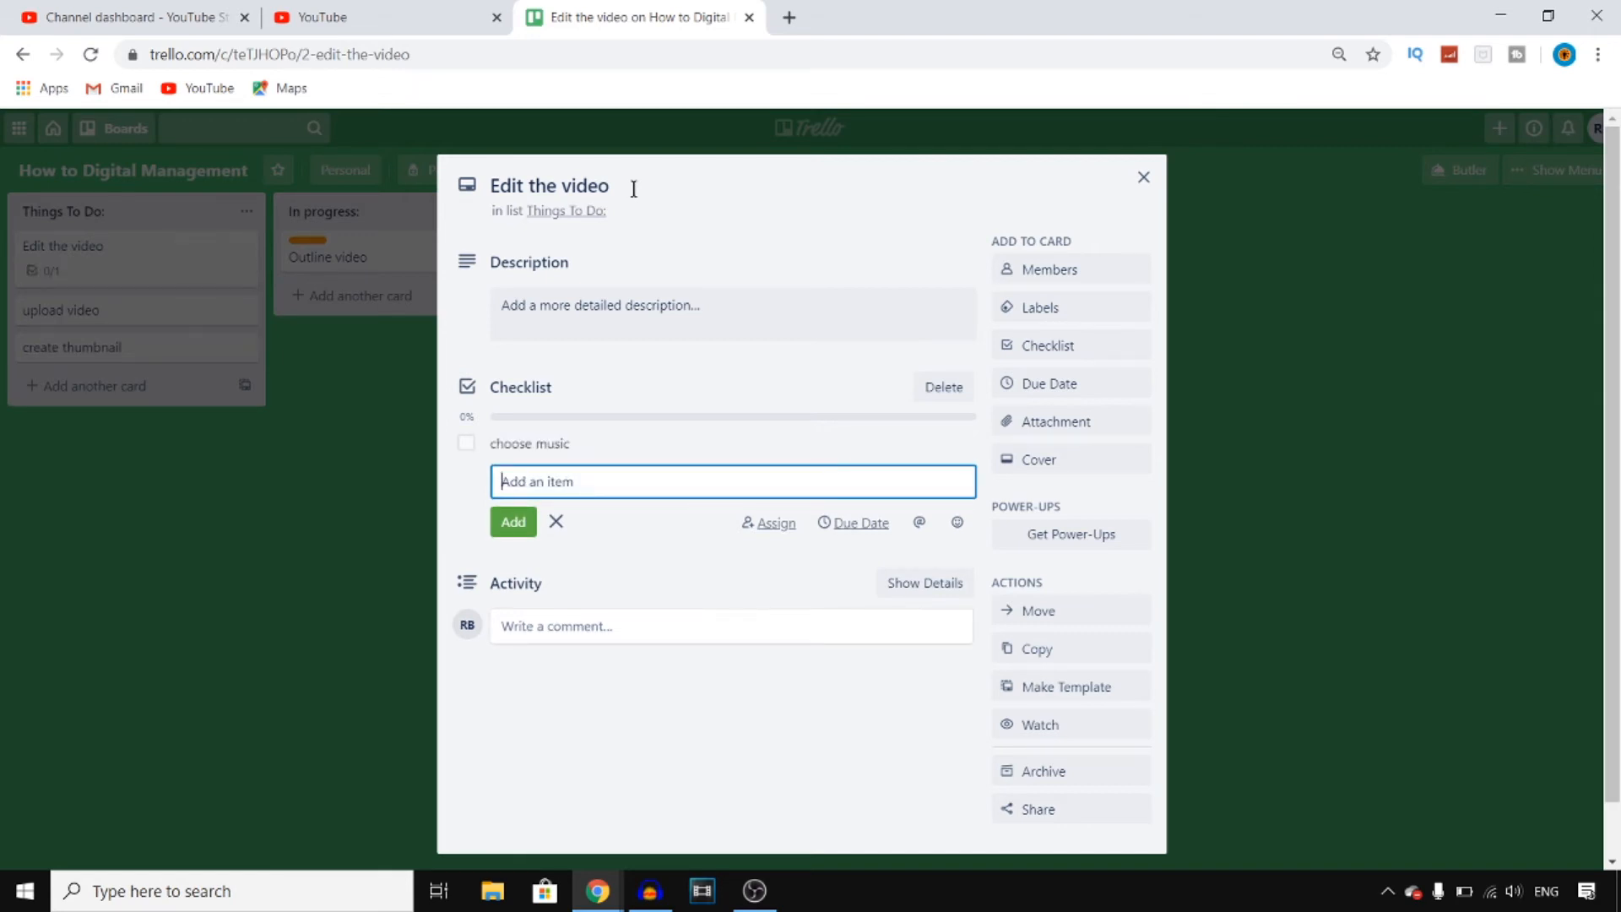
{"action": "type", "text": "find effects"}
{"action": "key", "text": "Return"}
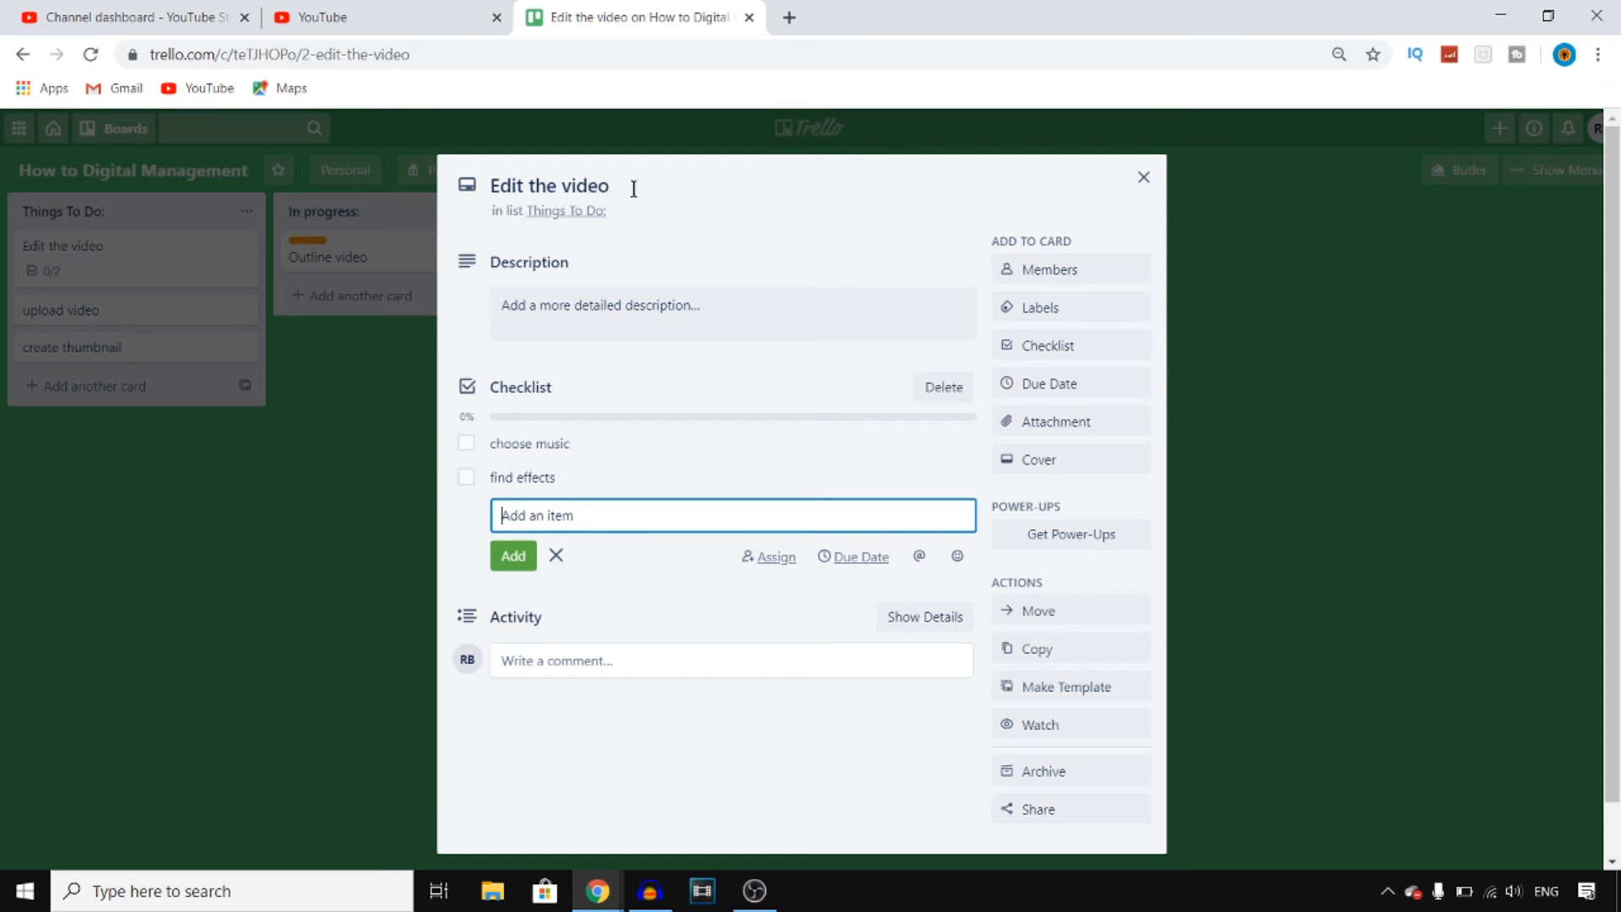
{"action": "type", "text": "download transitions"}
{"action": "key", "text": "Return"}
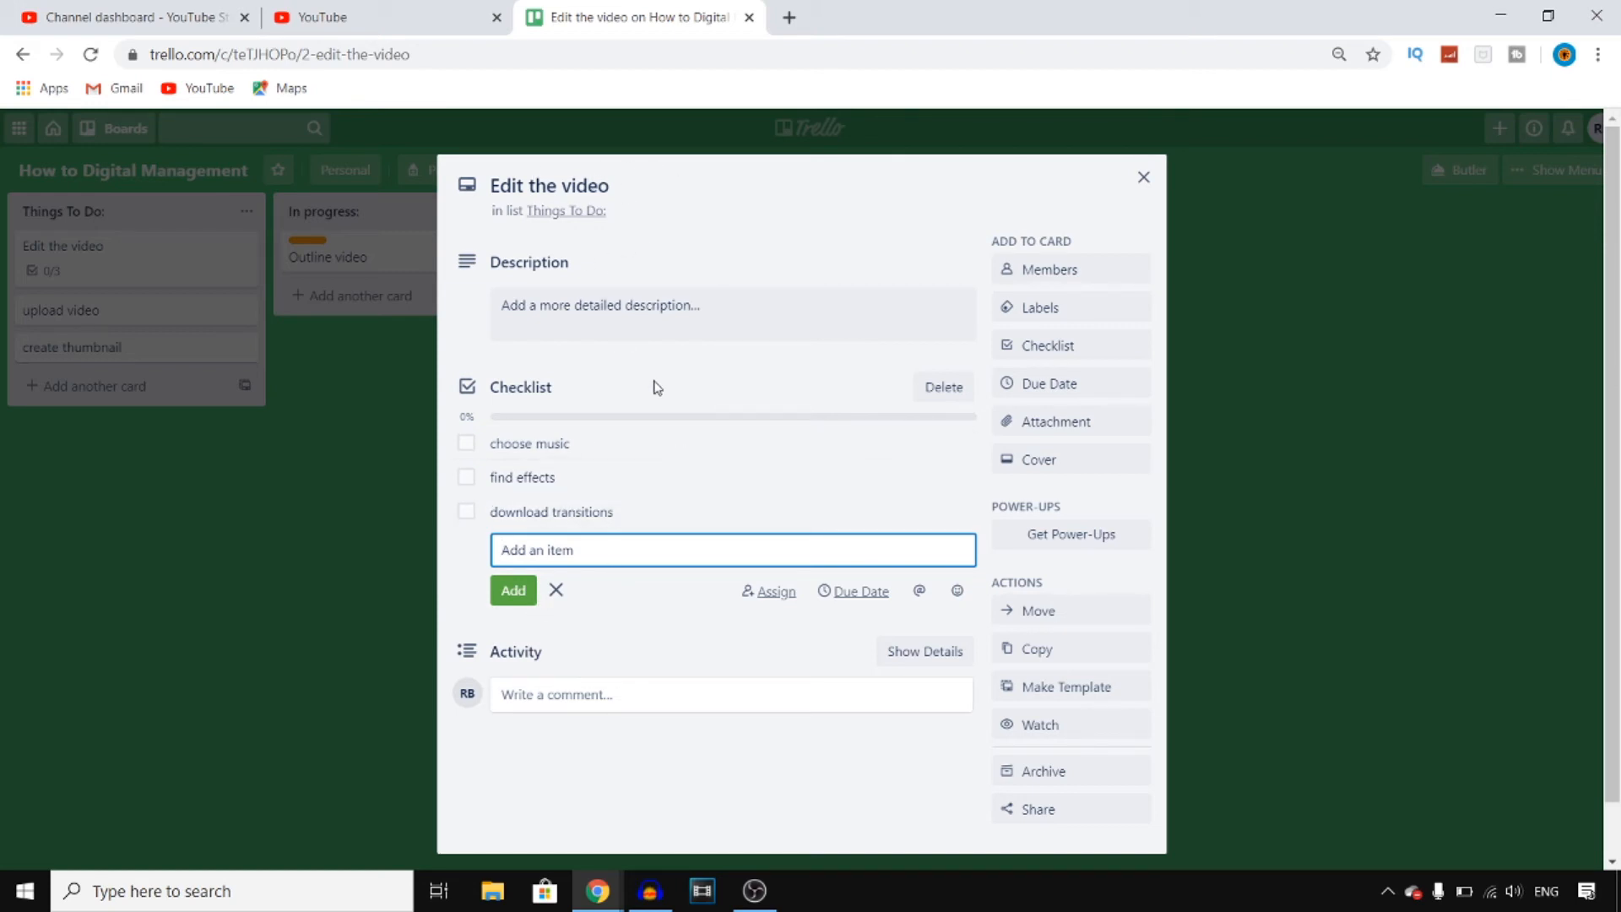
{"action": "left_click", "coordinate": [558, 590]}
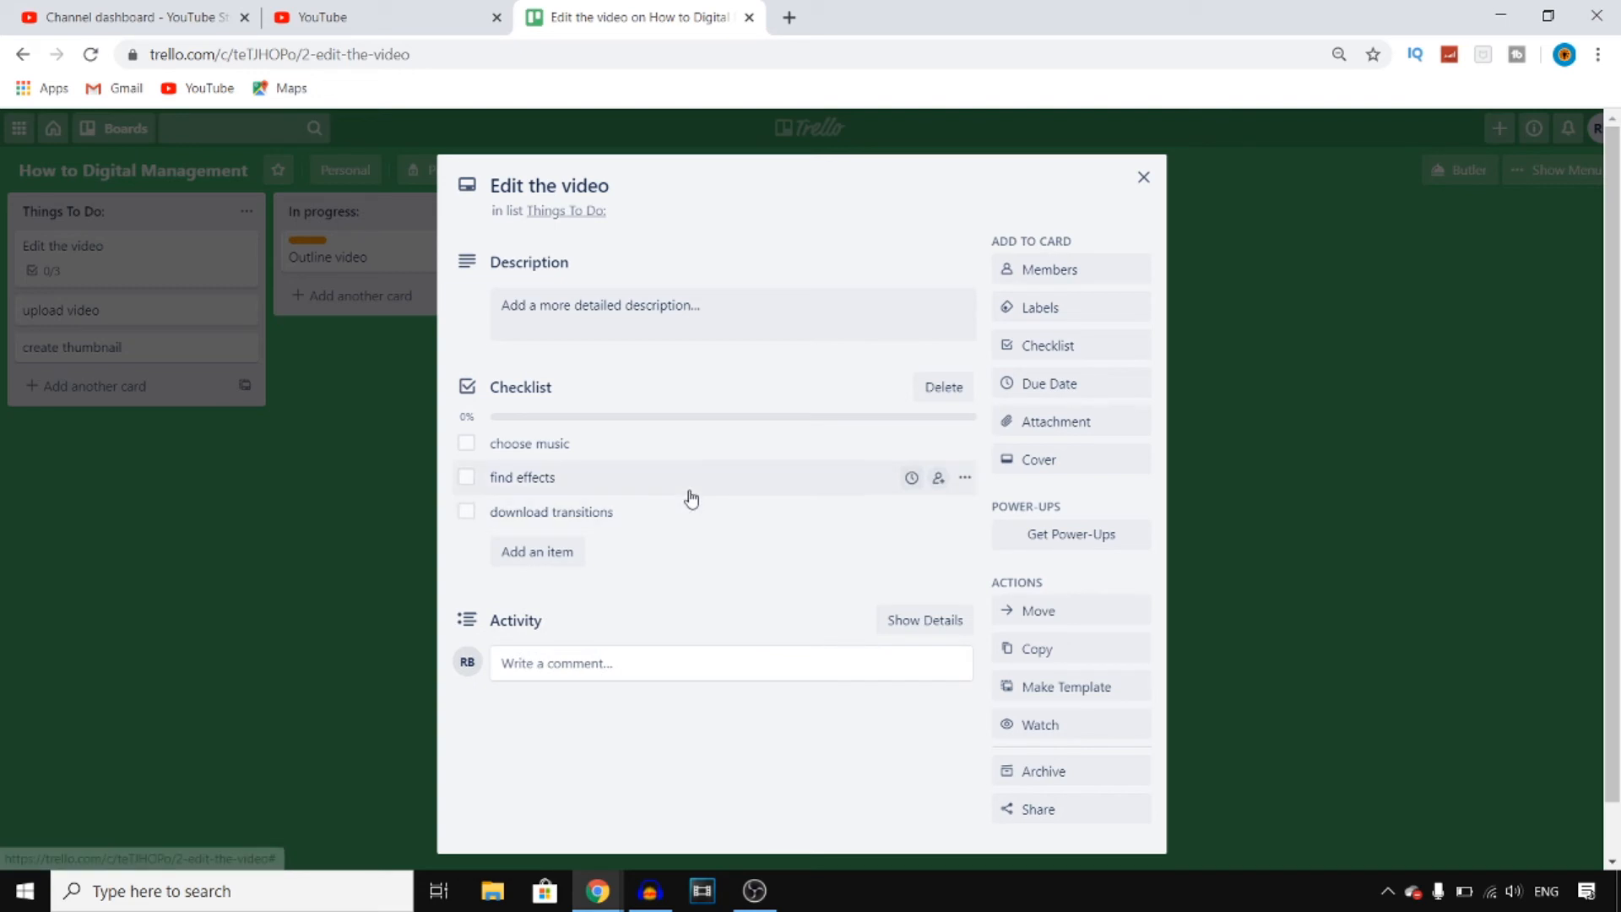
Step: Mark the checklist items "choose music" and "find effects" as complete, unmark both again, and close the card
{"action": "left_click", "coordinate": [465, 443]}
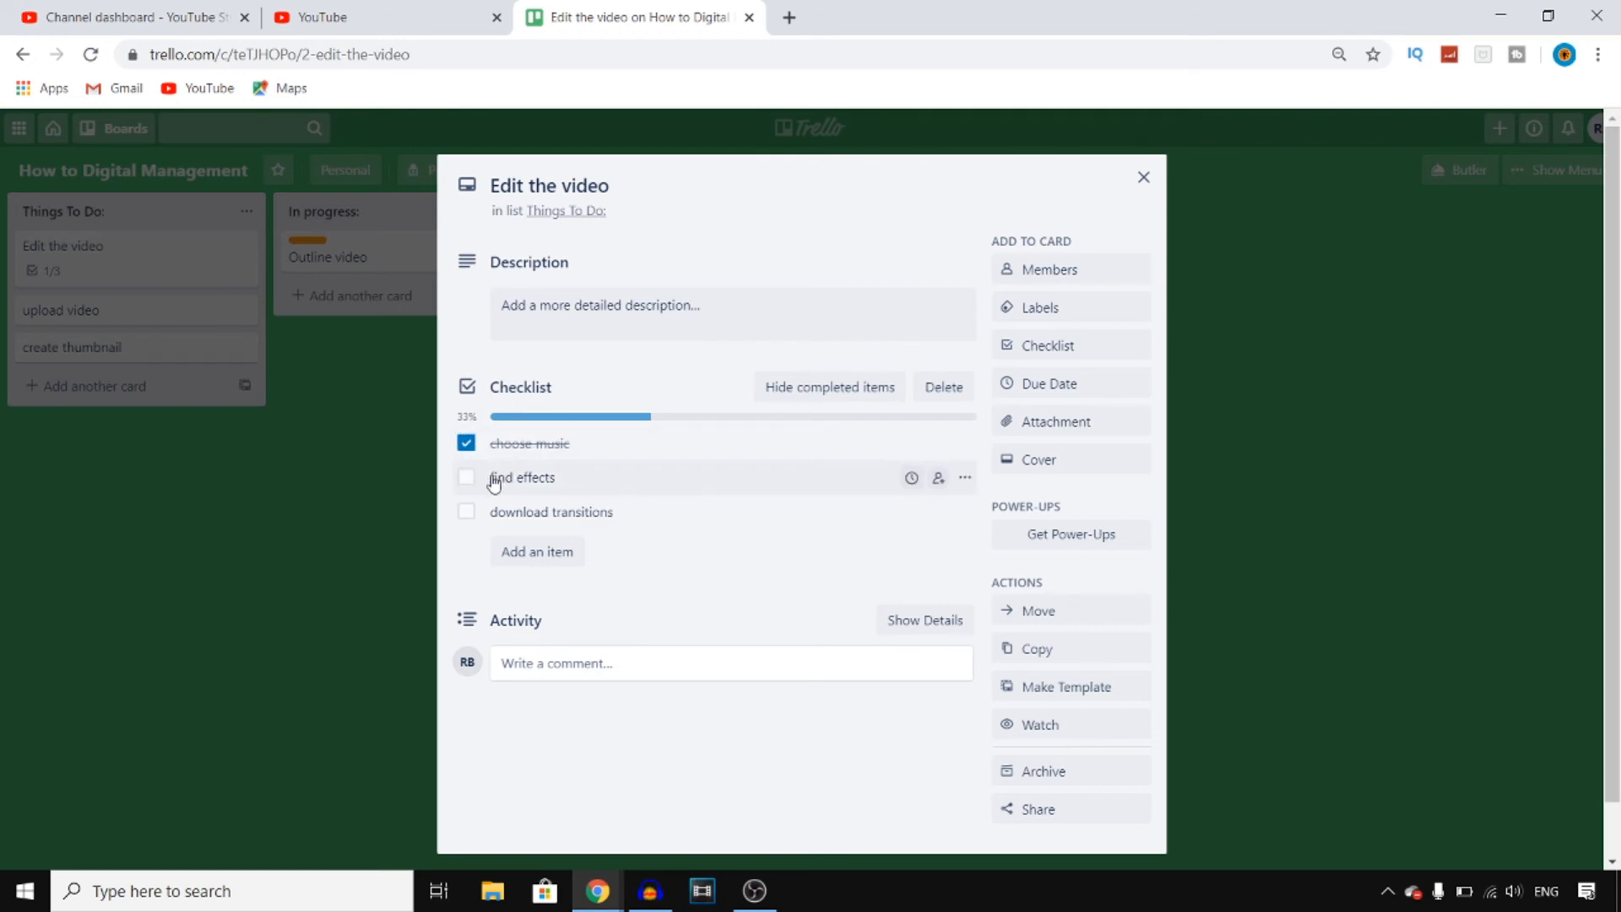
{"action": "left_click", "coordinate": [467, 478]}
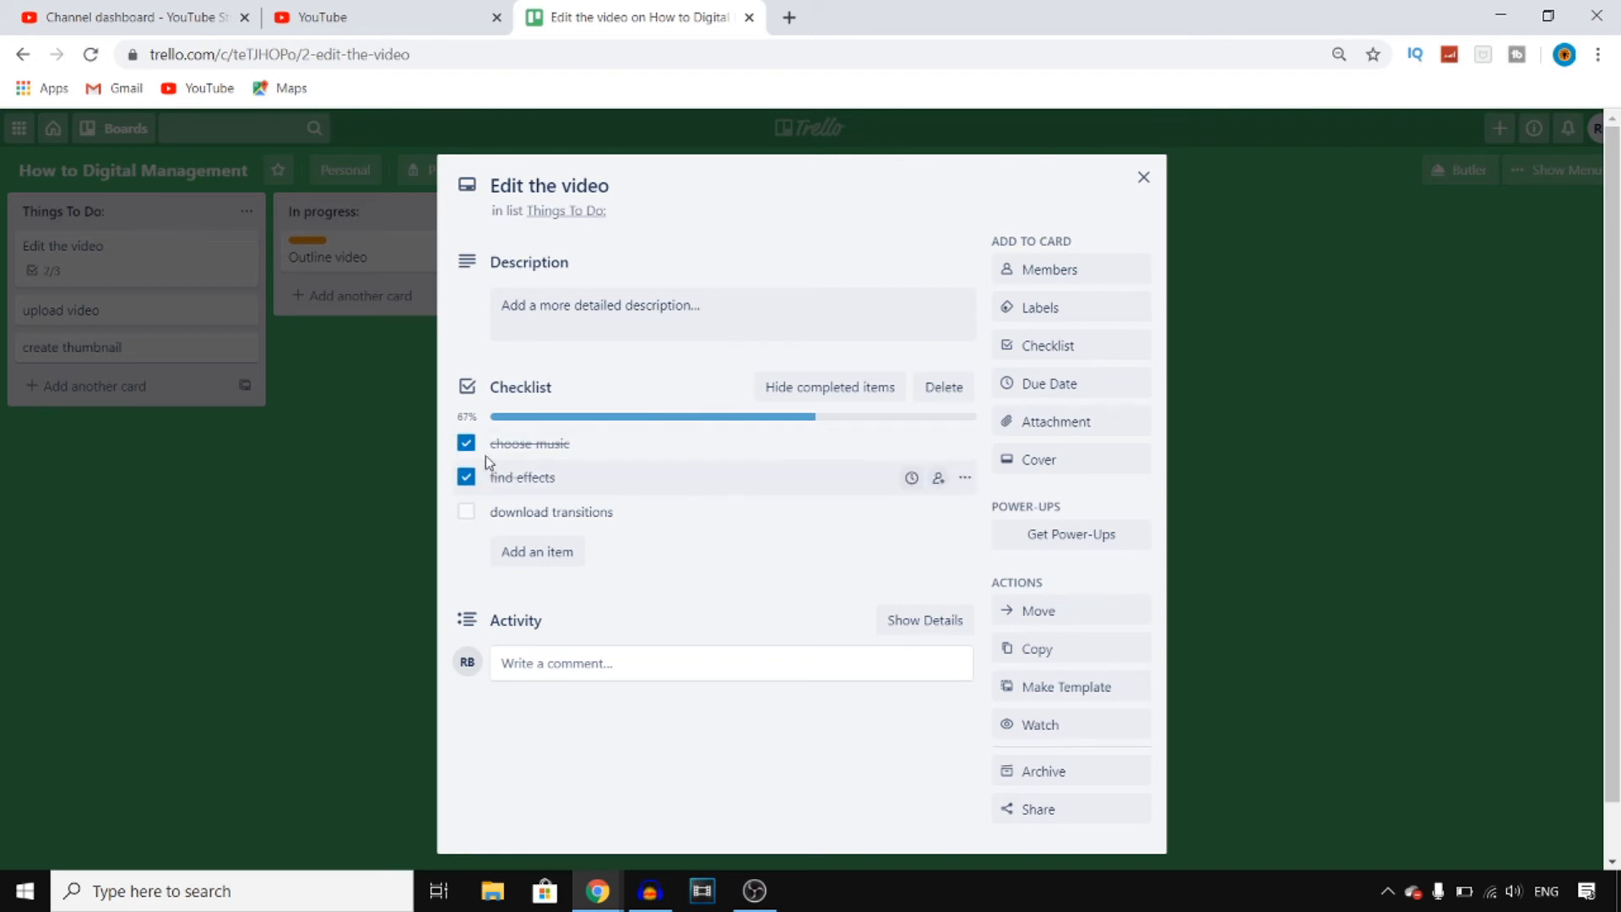
{"action": "left_click", "coordinate": [466, 477]}
{"action": "left_click", "coordinate": [466, 442]}
{"action": "left_click", "coordinate": [402, 428]}
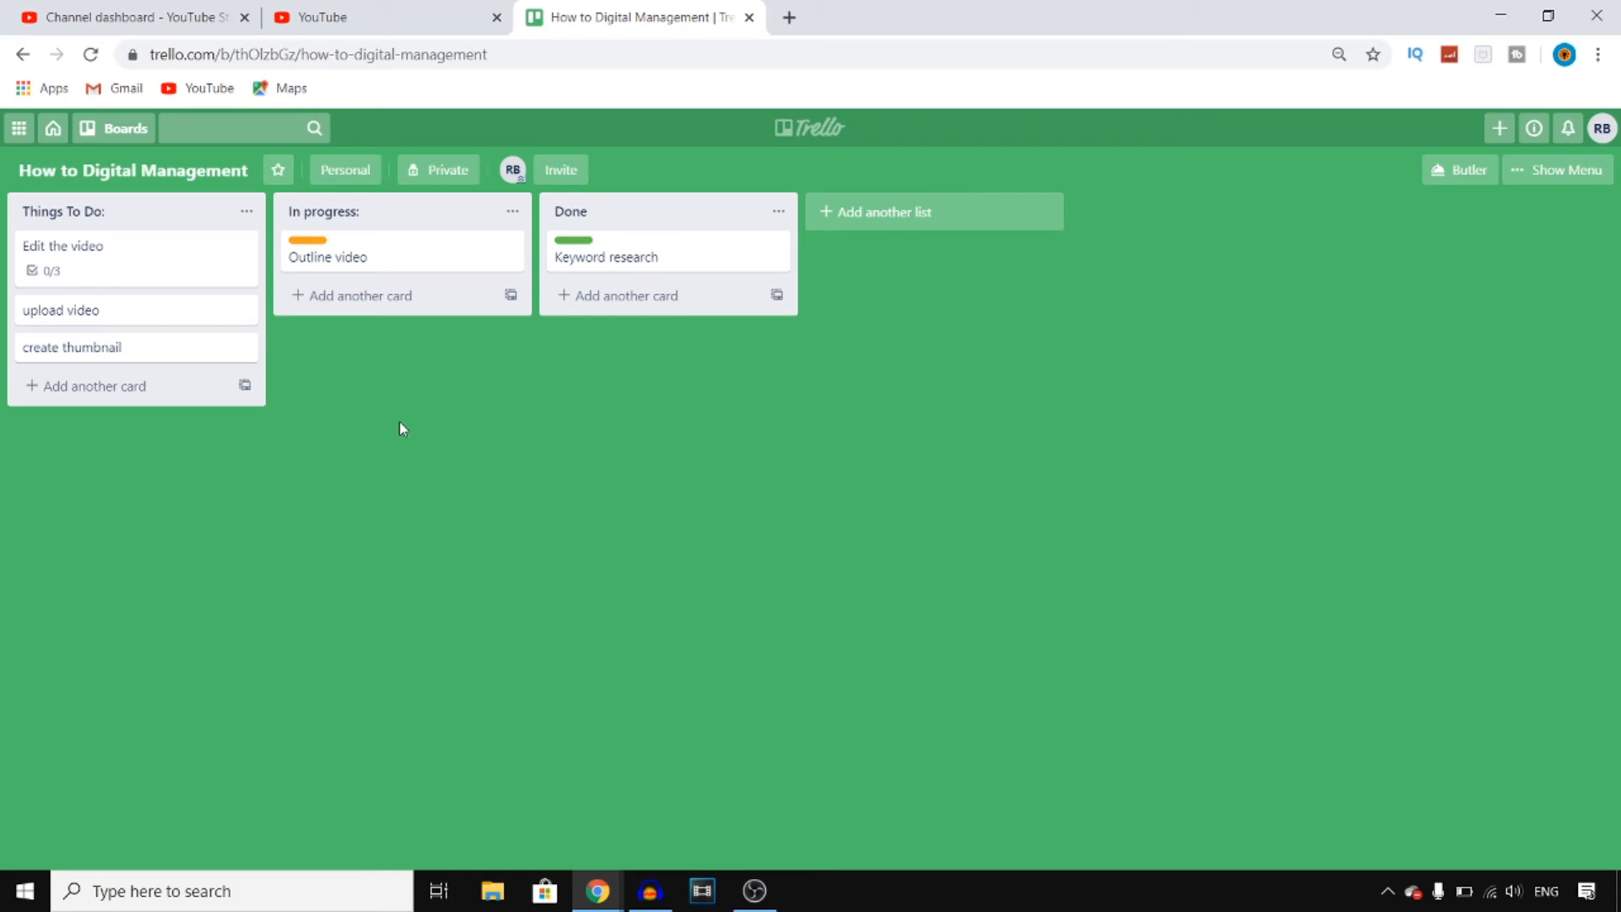
Step: From the boards overview, start a new team named "How to Digital" with the team type Human Resources
{"action": "left_click", "coordinate": [64, 135]}
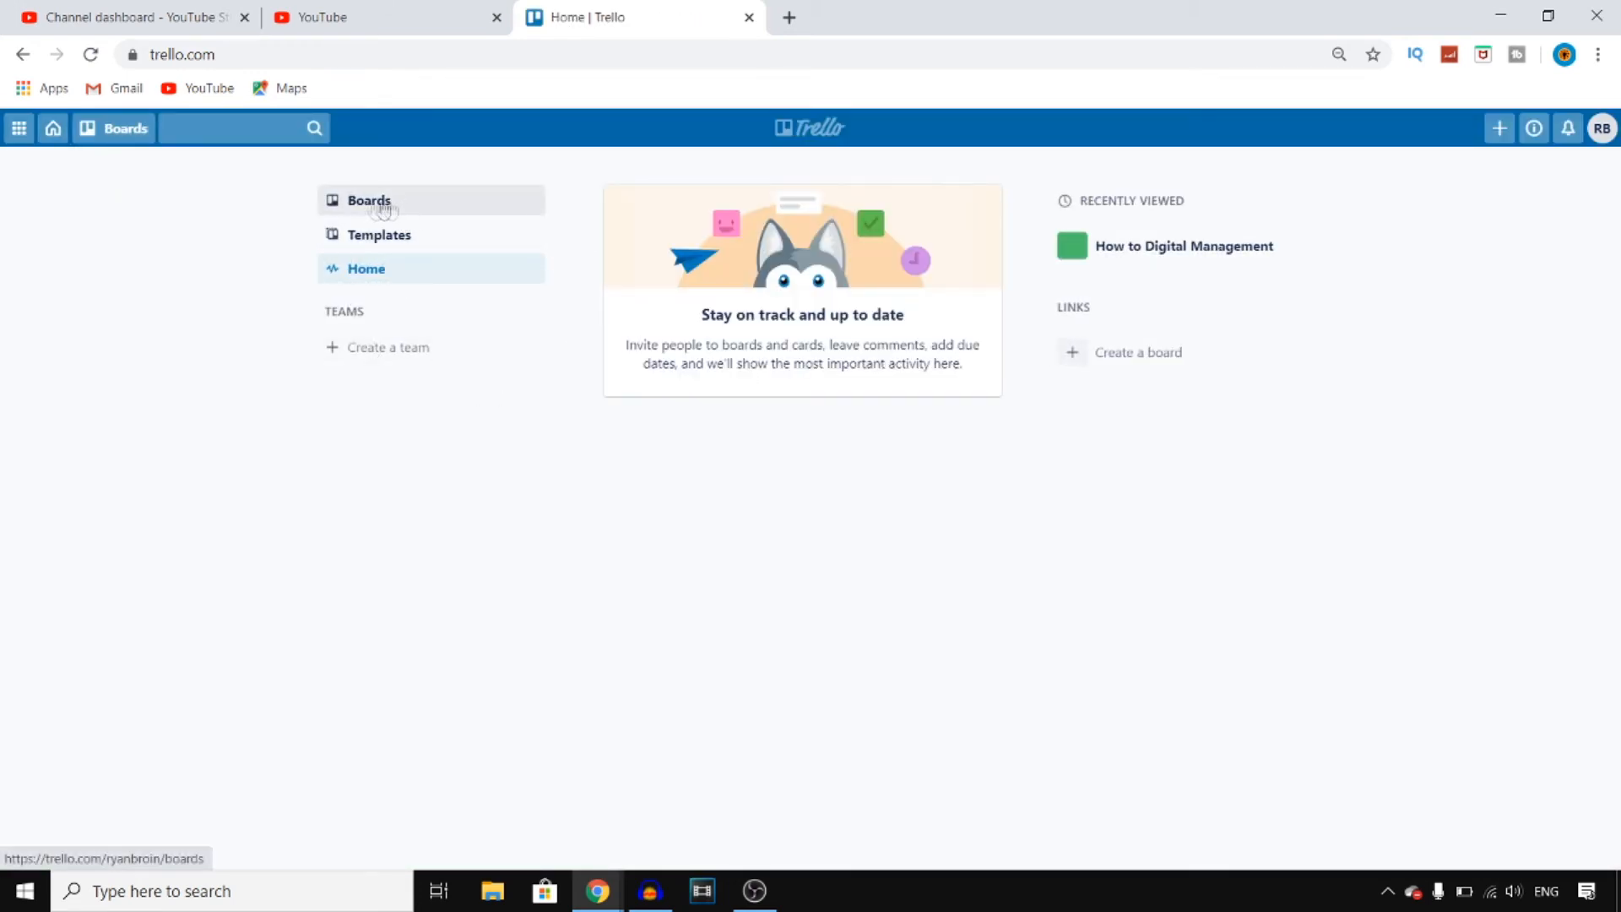
{"action": "left_click", "coordinate": [351, 203]}
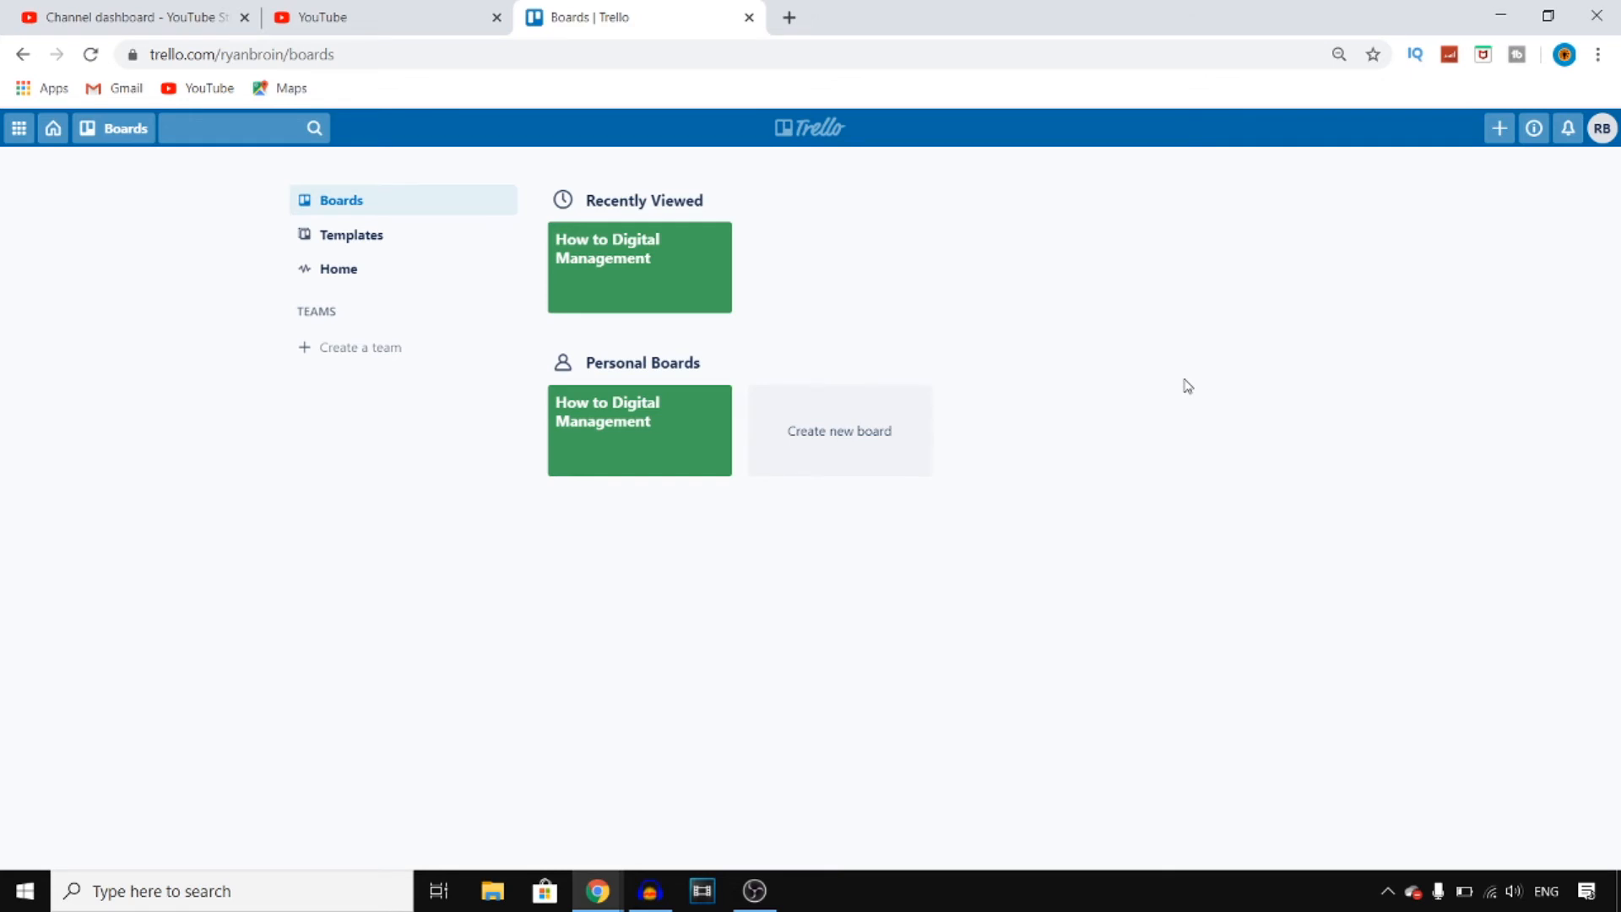
{"action": "left_click", "coordinate": [363, 348]}
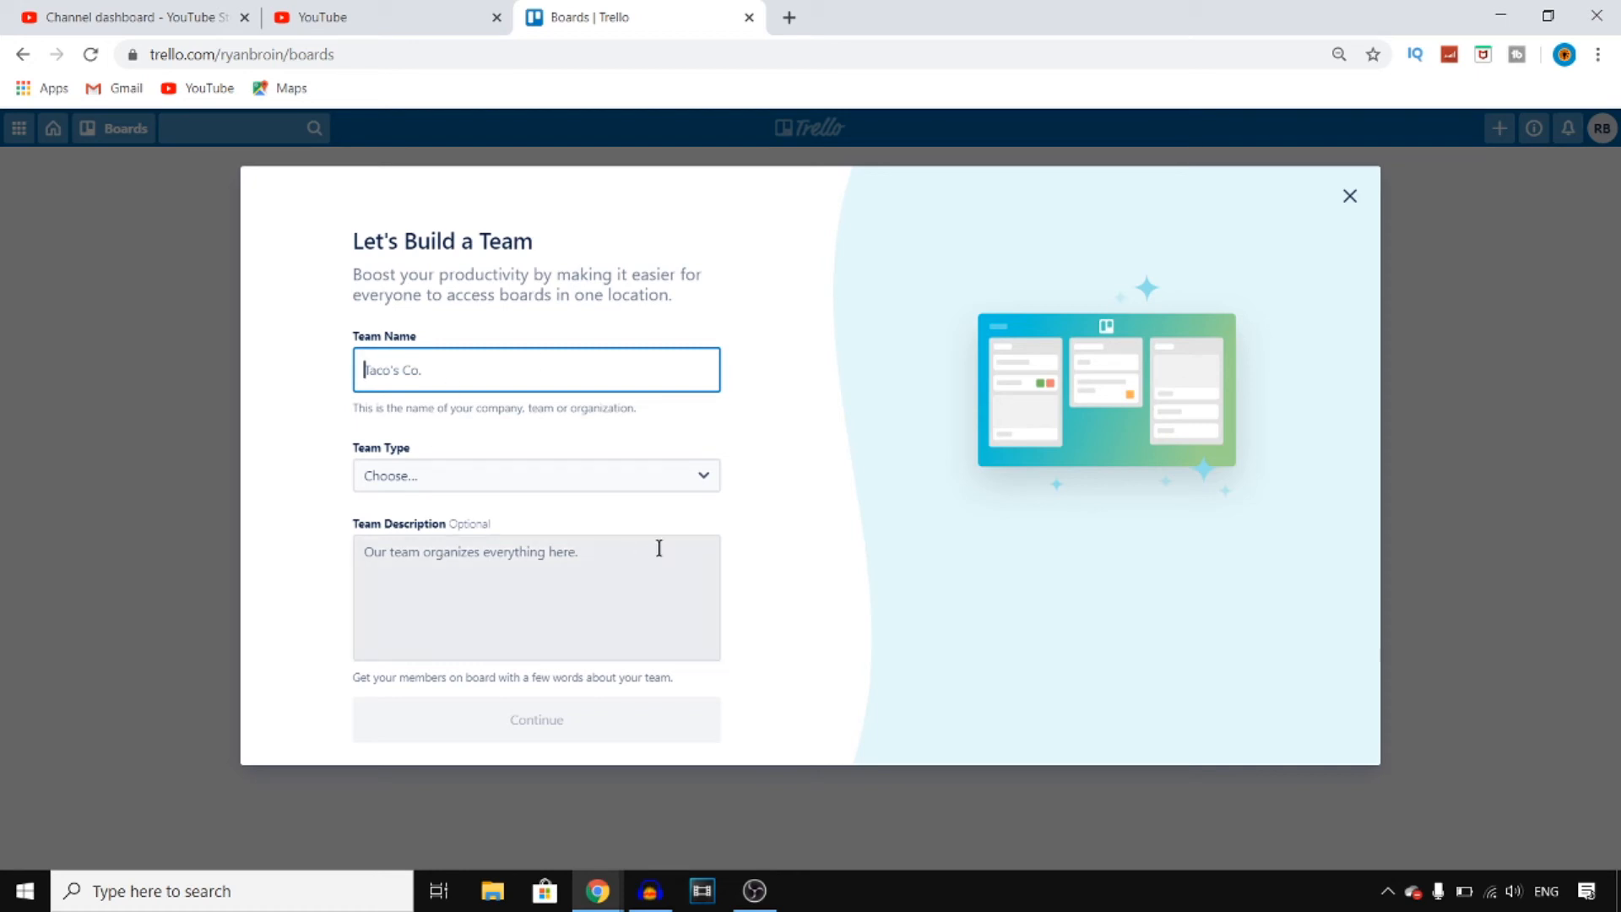
{"action": "type", "text": "How to Digi"}
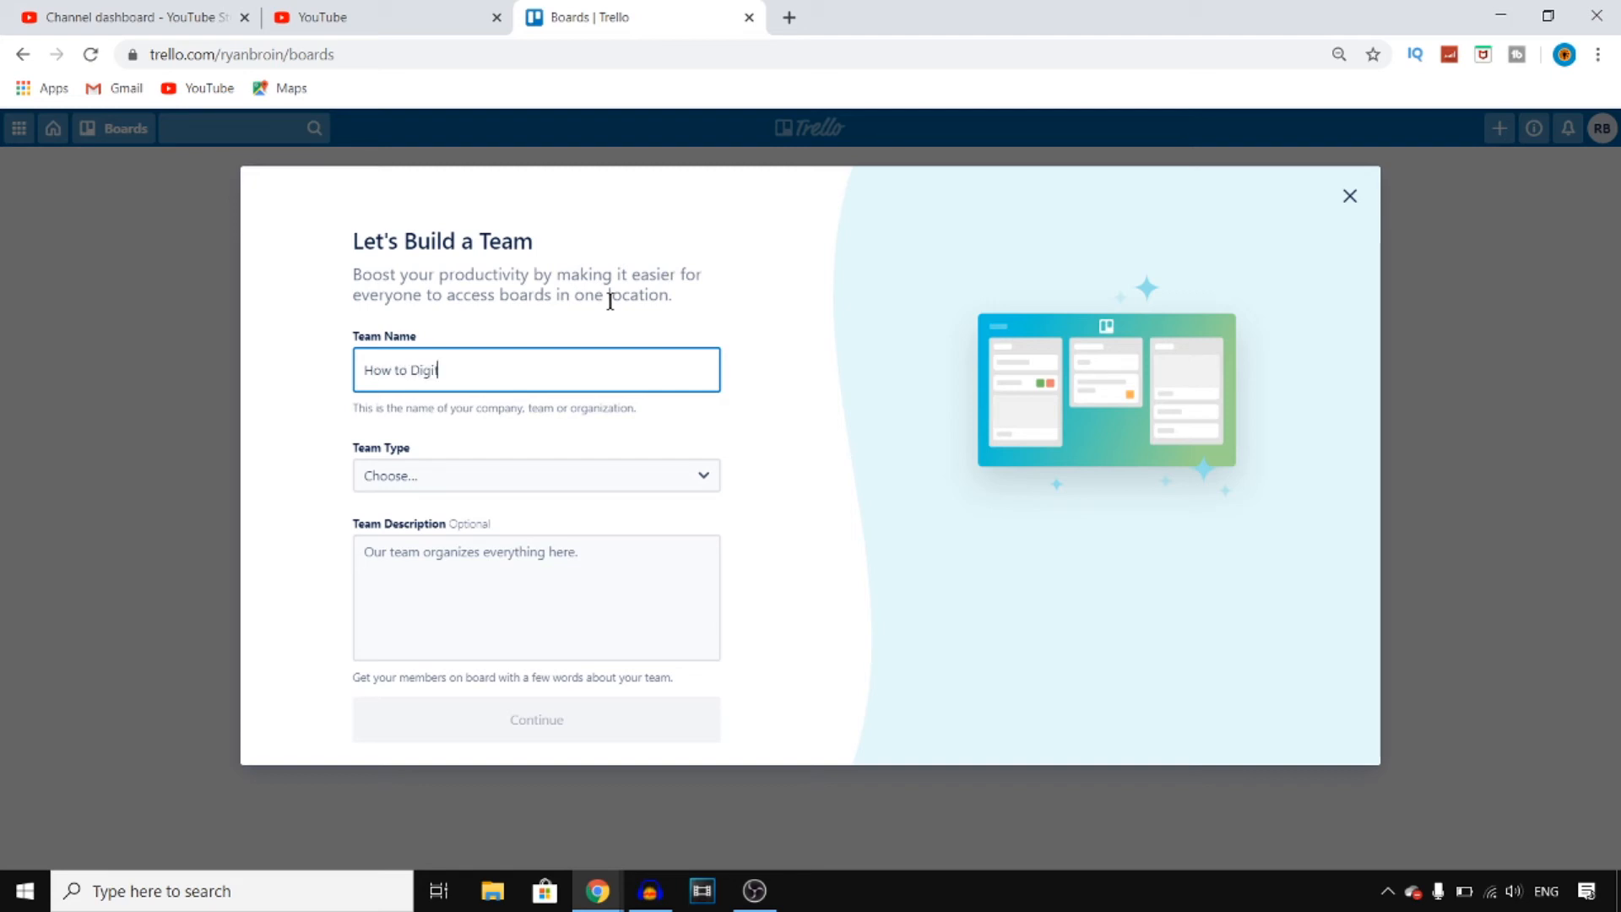
{"action": "left_click", "coordinate": [610, 302]}
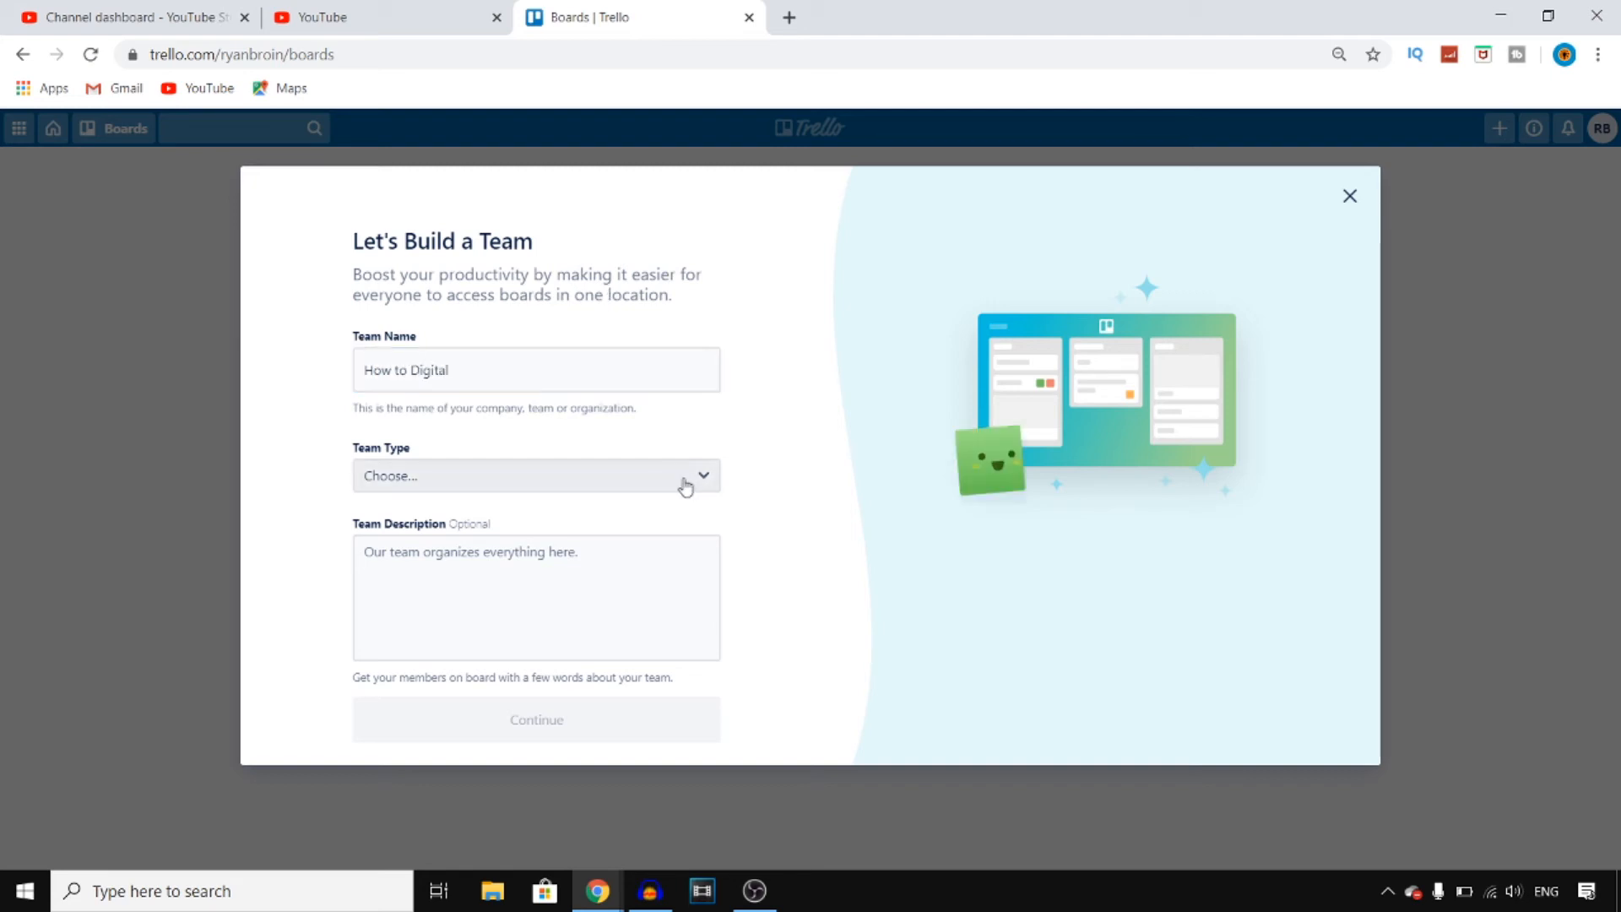
{"action": "left_click", "coordinate": [629, 486]}
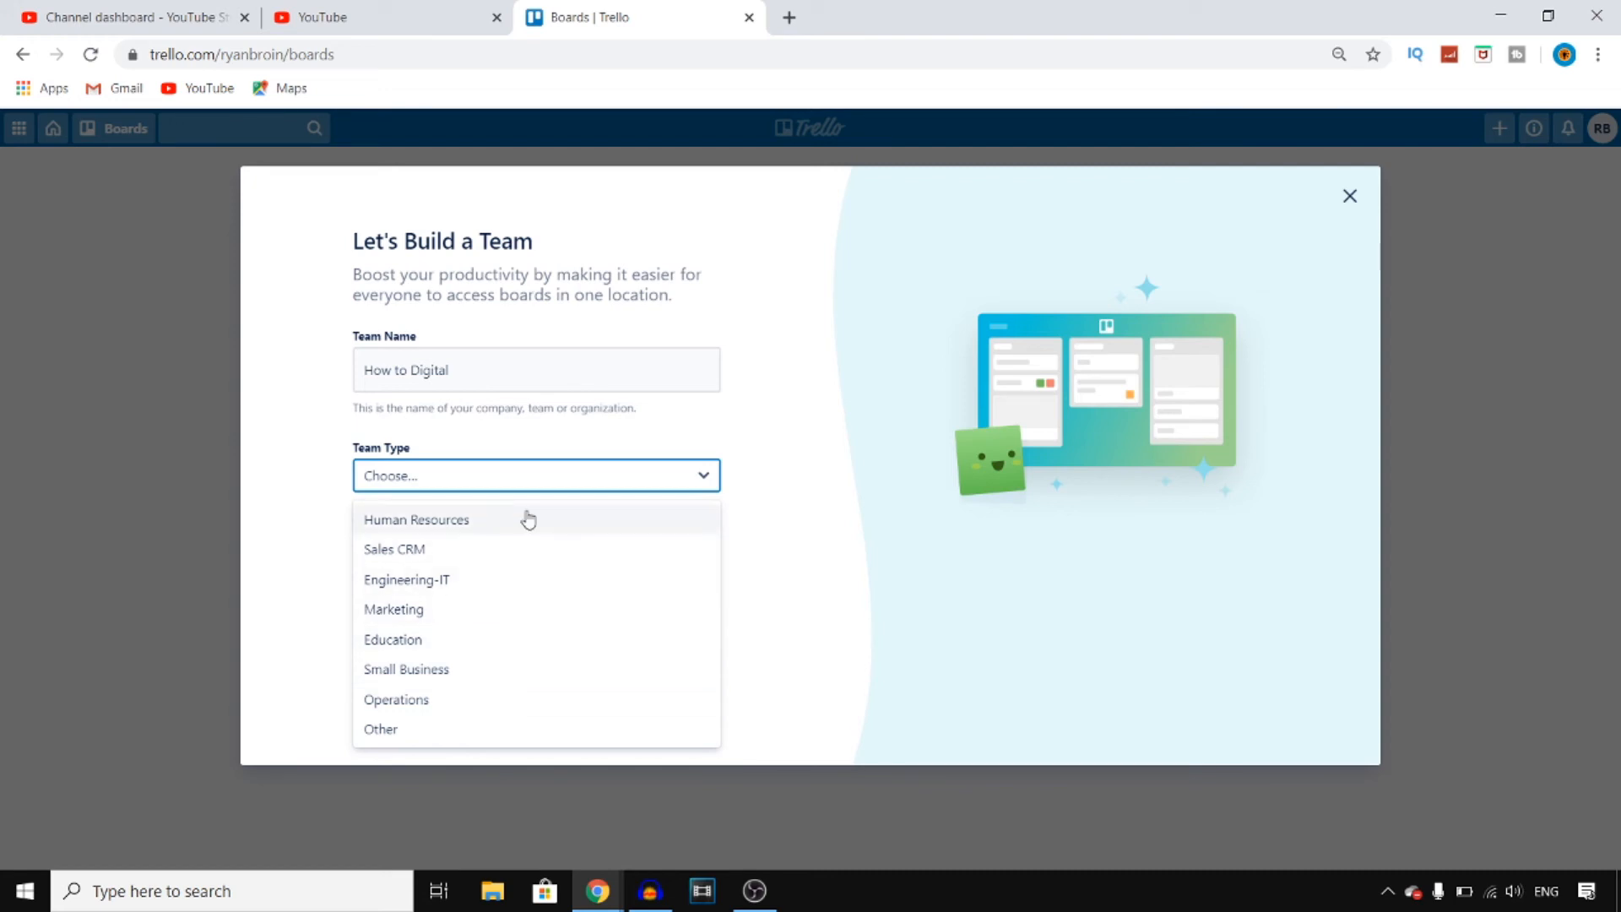
{"action": "left_click", "coordinate": [450, 519]}
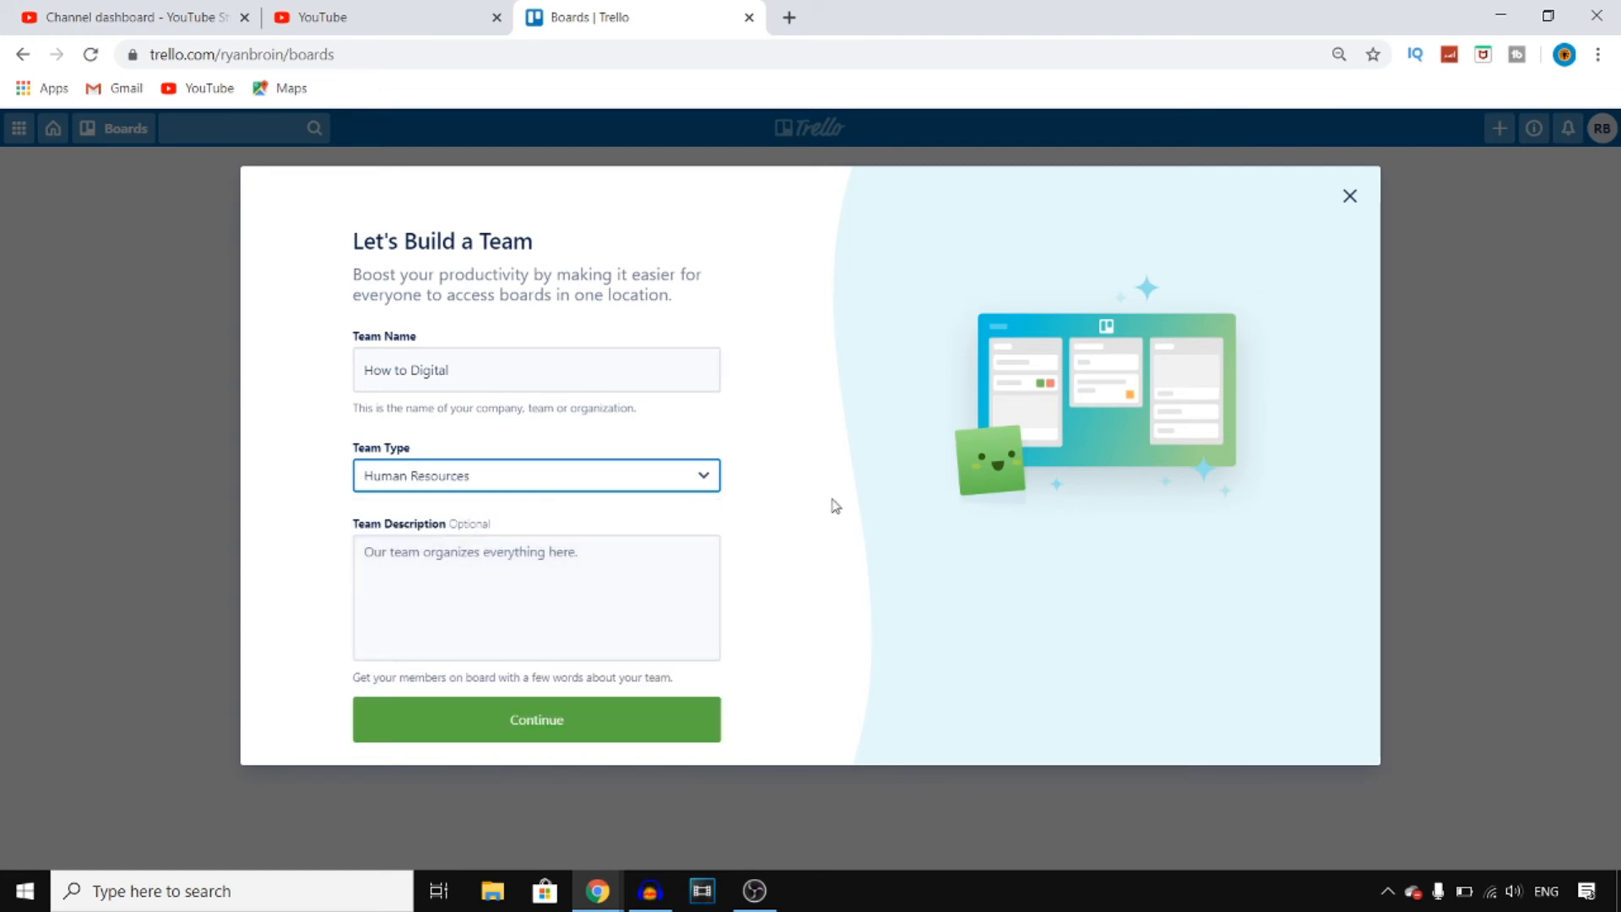
Step: Create the team with the description "How to Digital management" and skip inviting members
{"action": "left_click", "coordinate": [455, 596]}
{"action": "type", "text": "How to Digital man"}
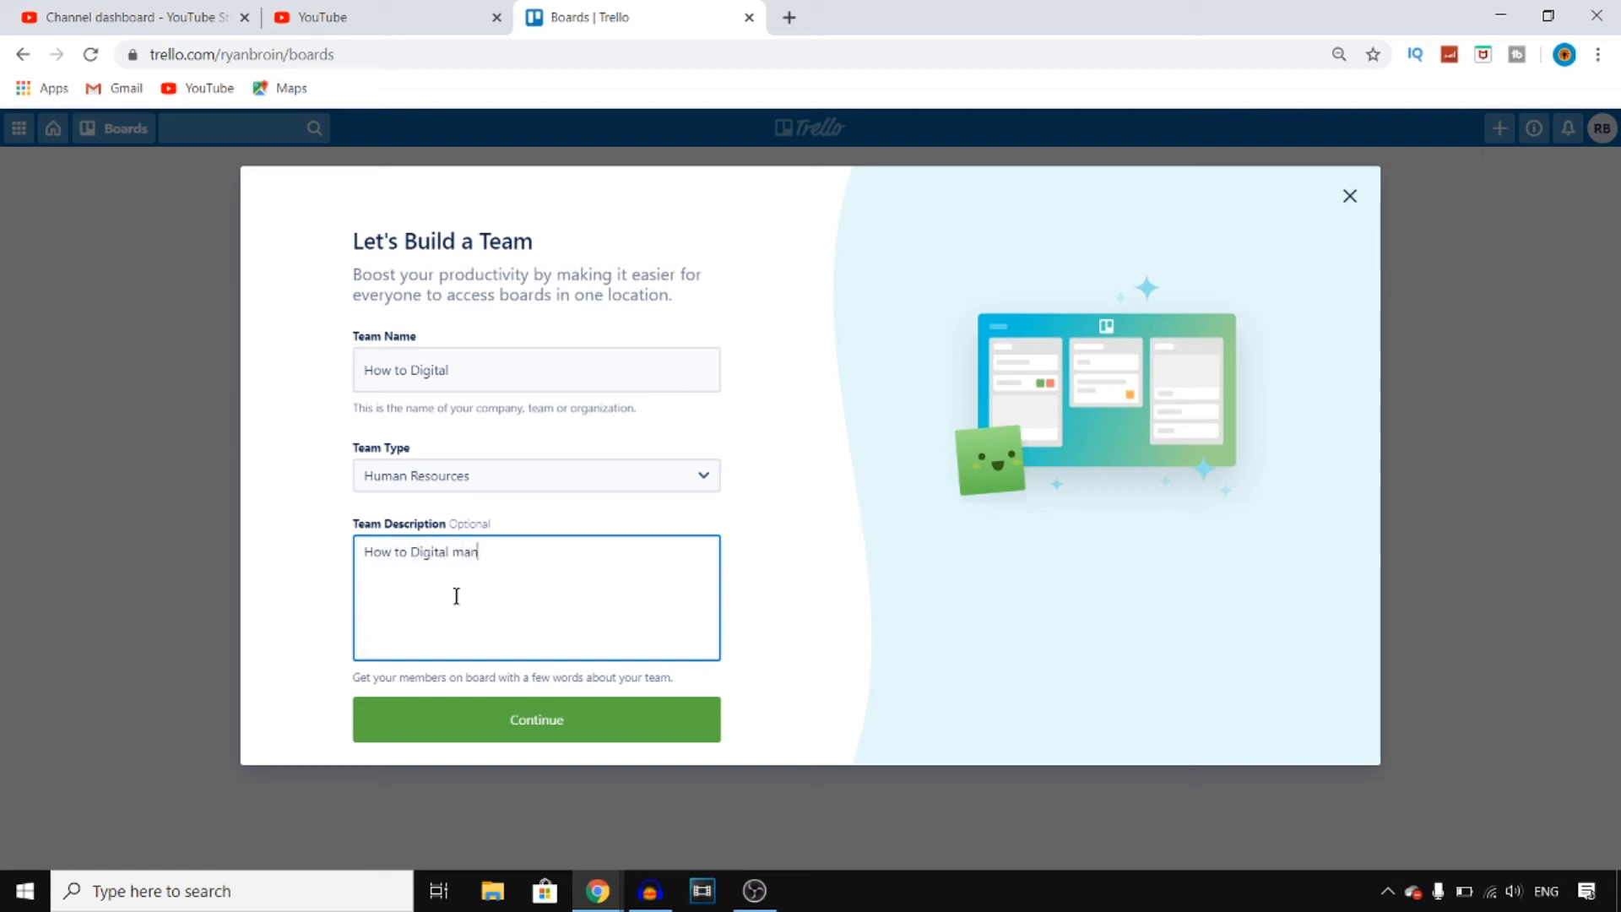
{"action": "type", "text": "agement"}
{"action": "left_click", "coordinate": [586, 718]}
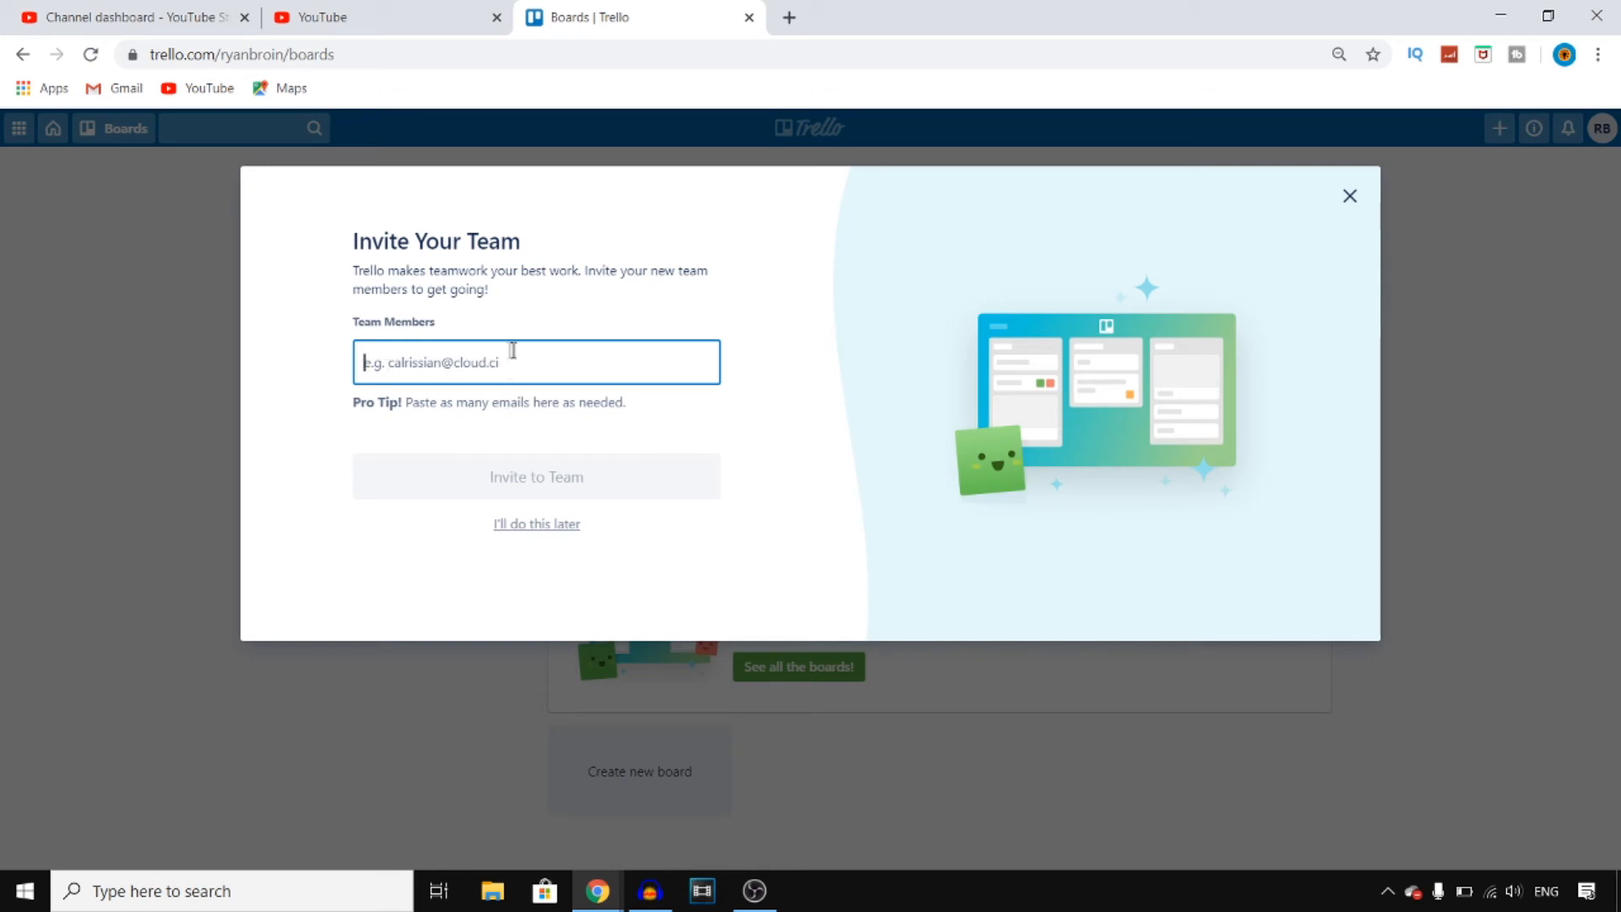
{"action": "left_click", "coordinate": [547, 527]}
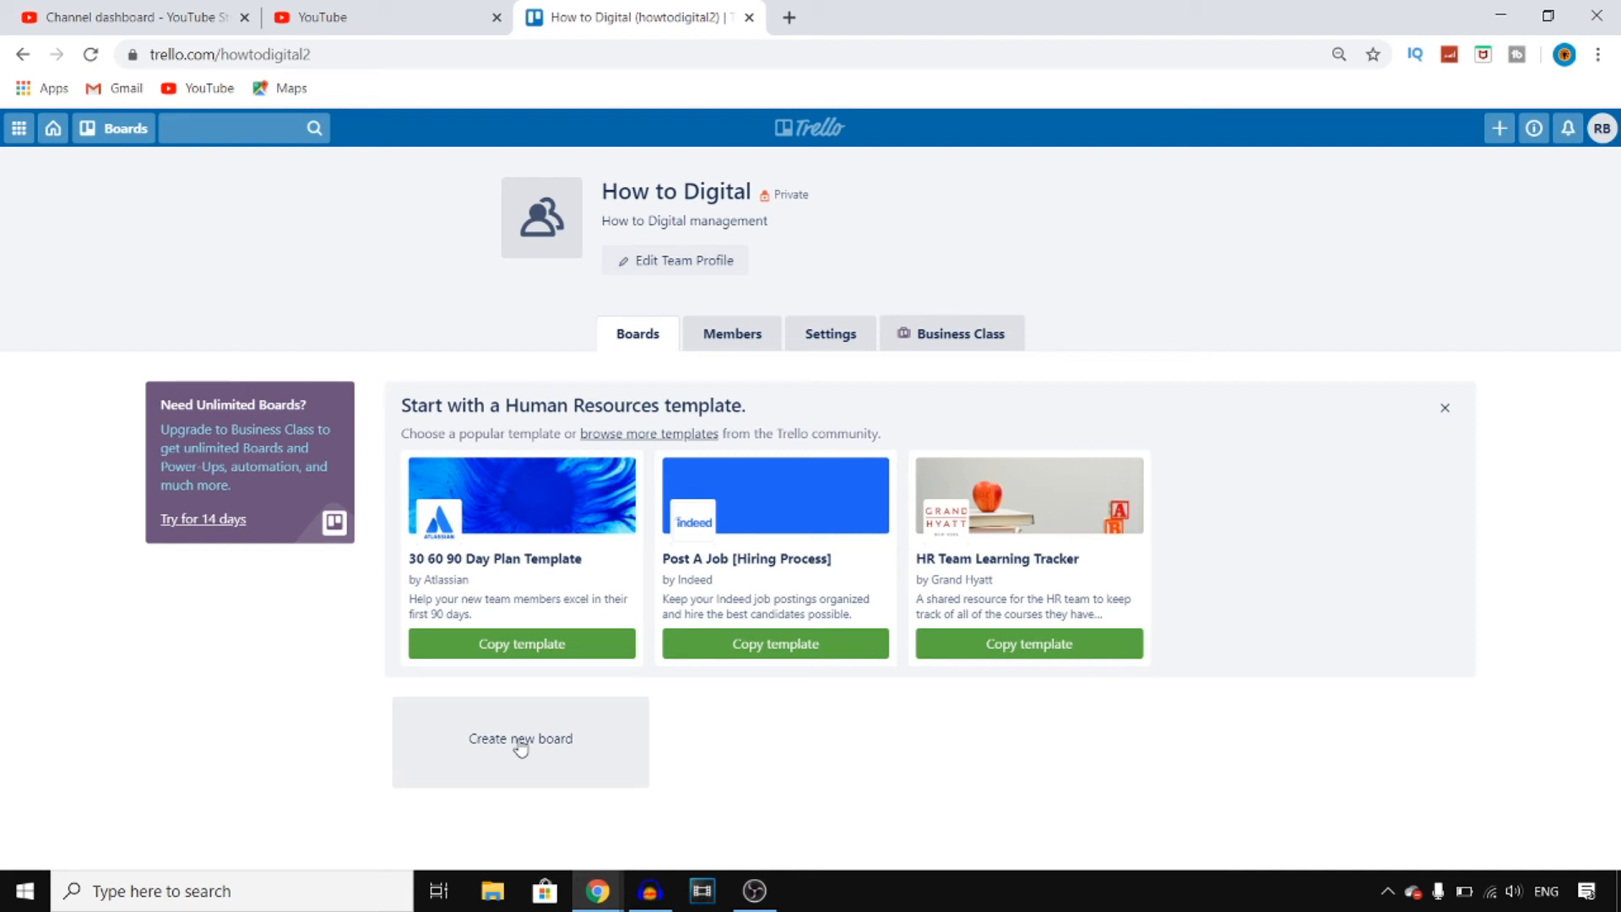
Step: Create a team-visible board titled "How to Digital Team" for the How to Digital team
{"action": "left_click", "coordinate": [549, 747]}
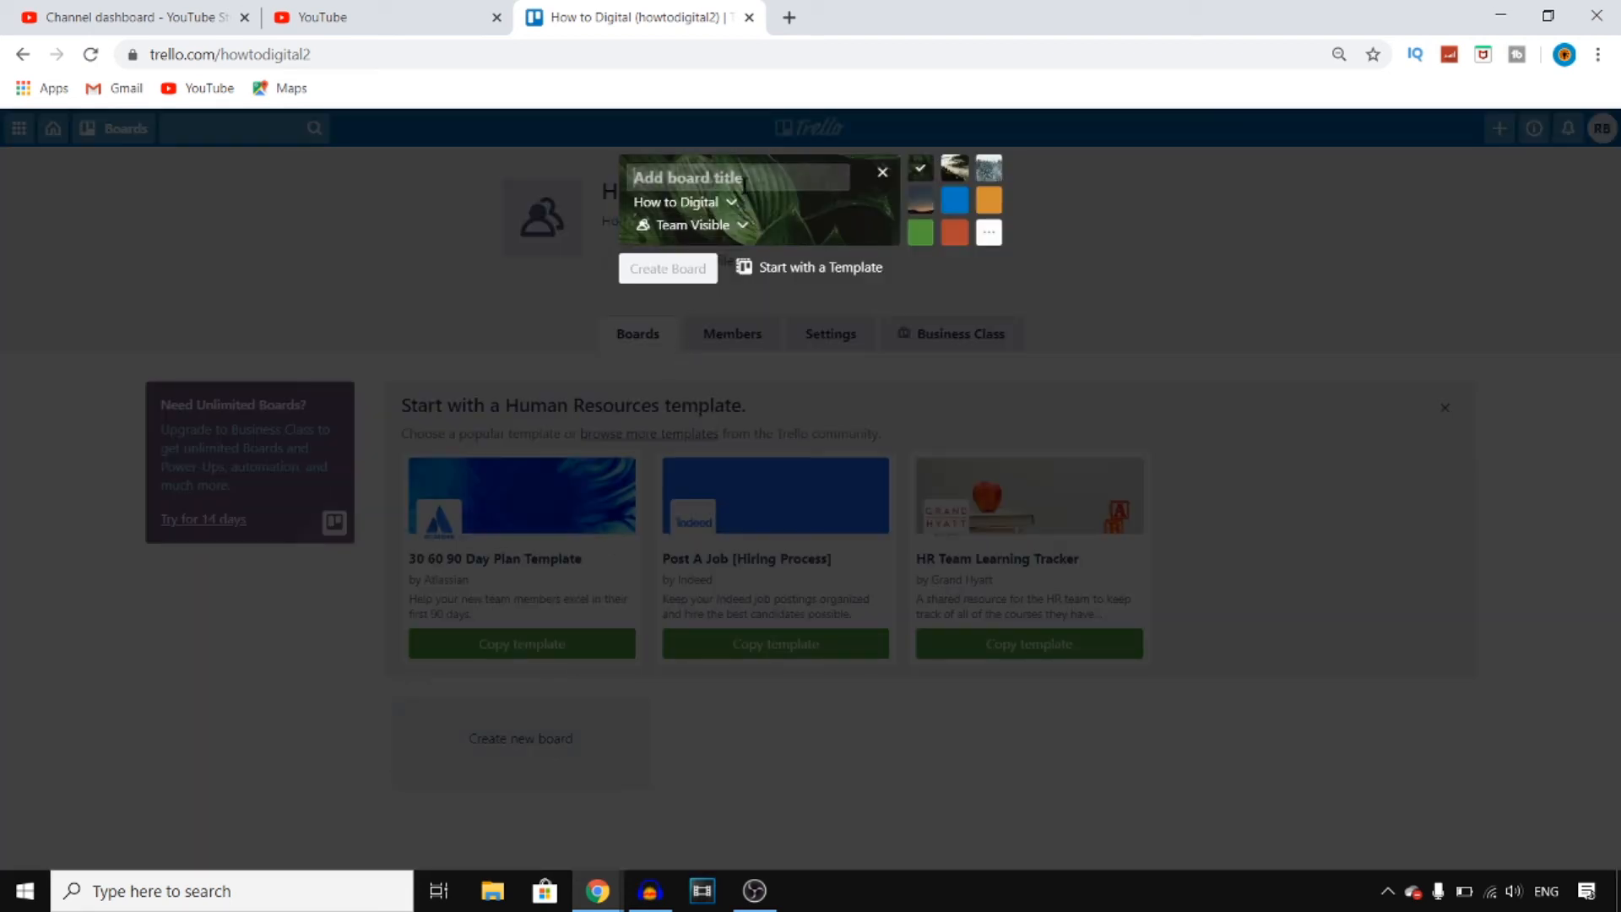
{"action": "type", "text": "How to"}
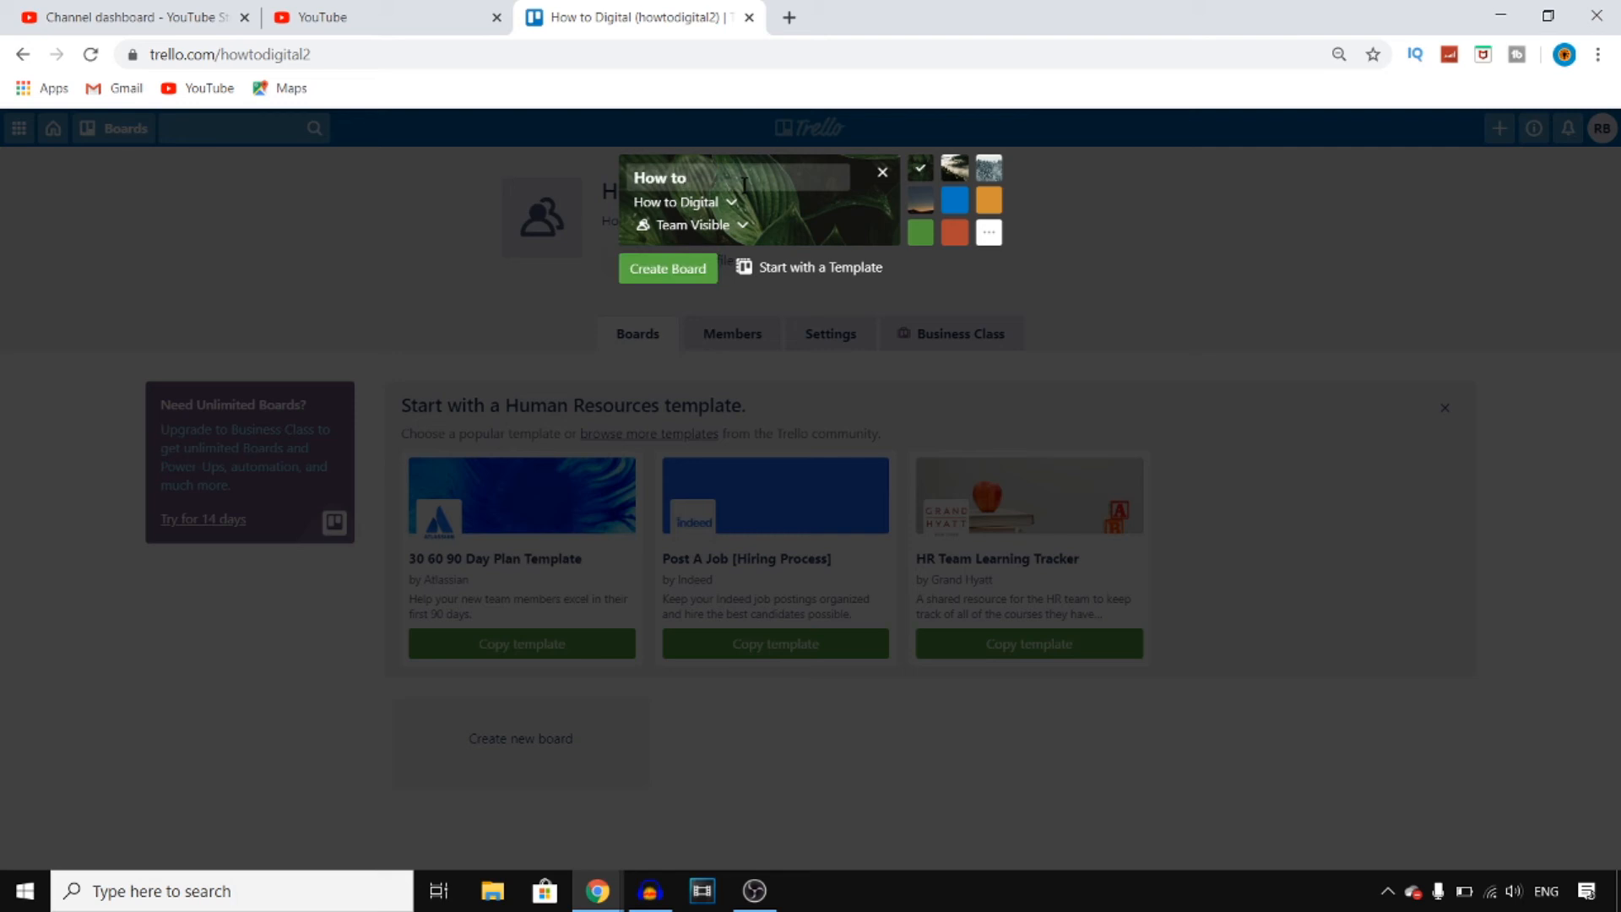
{"action": "type", "text": " Digit"}
{"action": "left_click", "coordinate": [731, 226]}
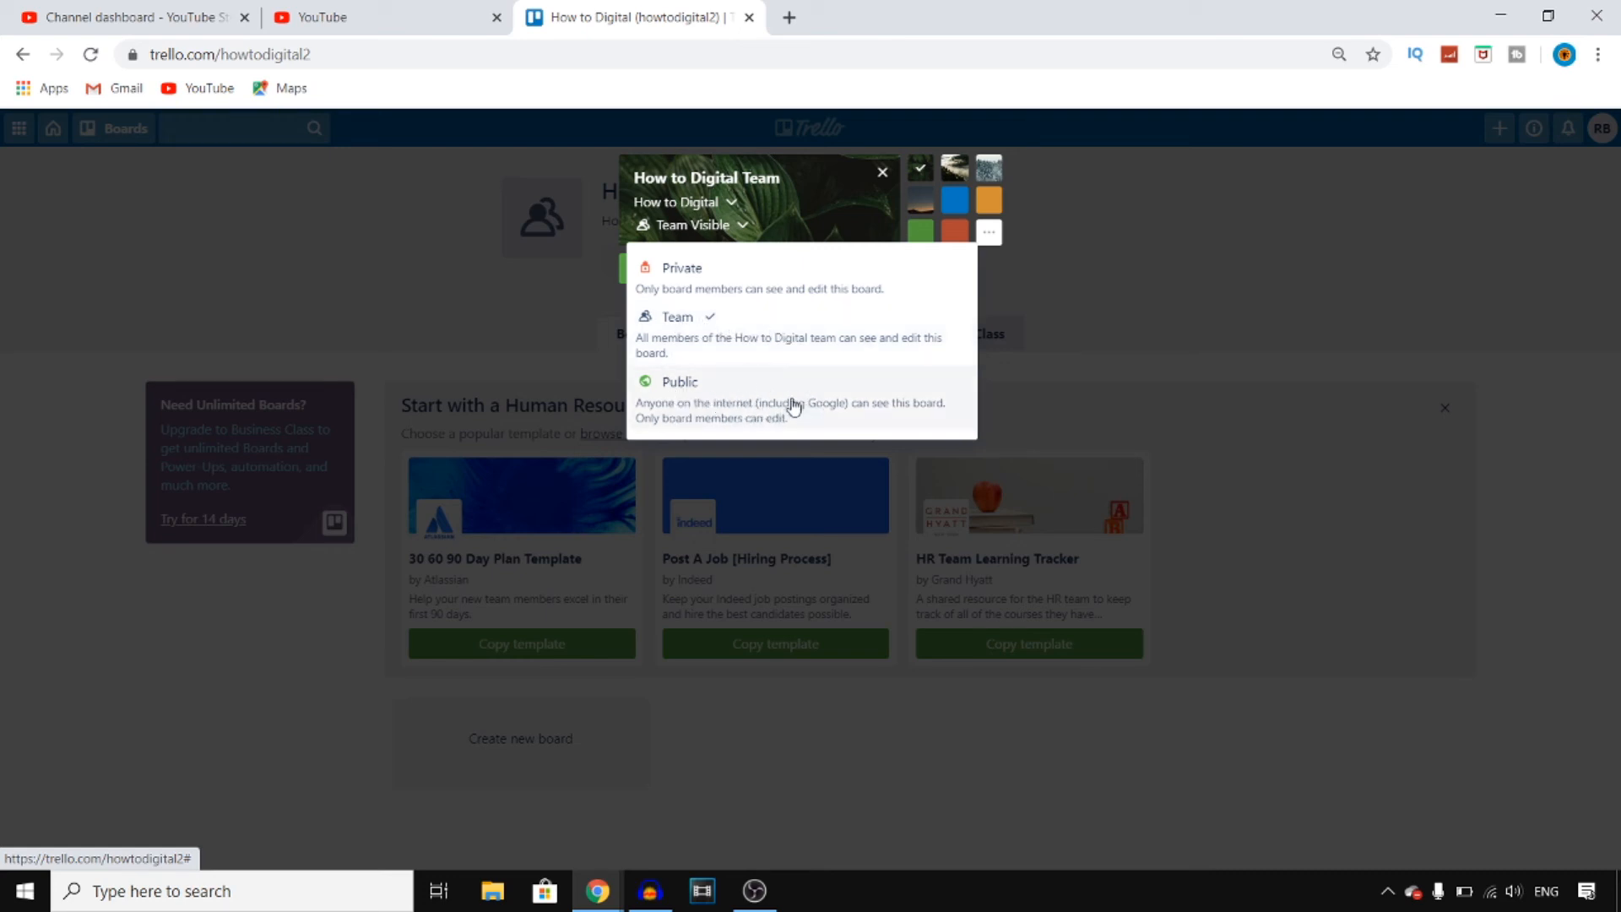
{"action": "left_click", "coordinate": [829, 339]}
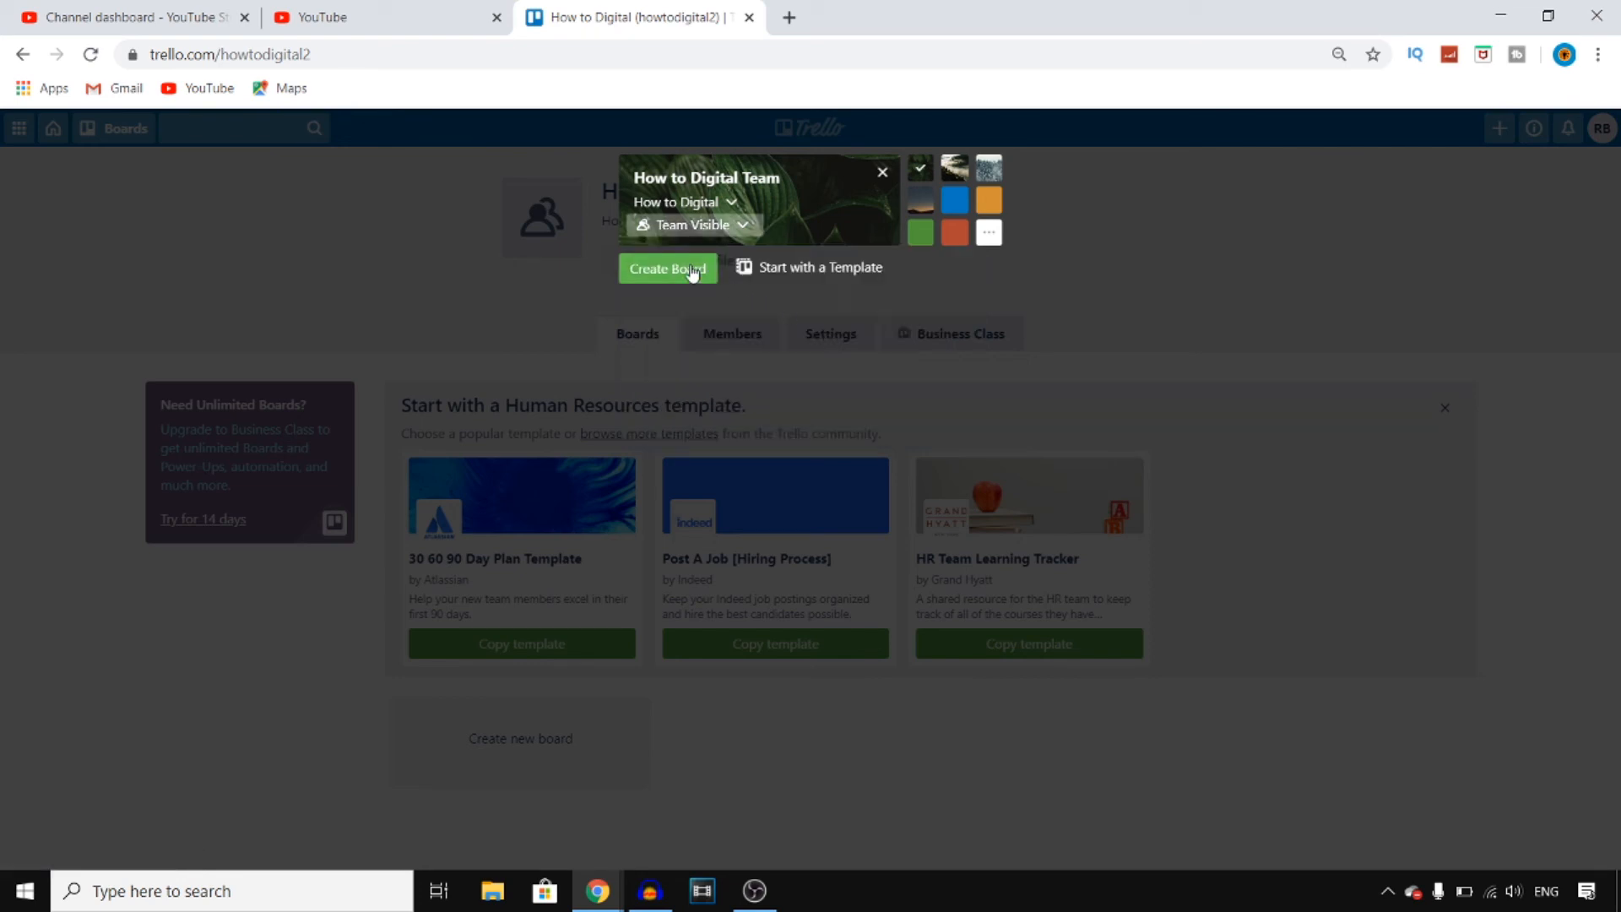
{"action": "left_click", "coordinate": [692, 271]}
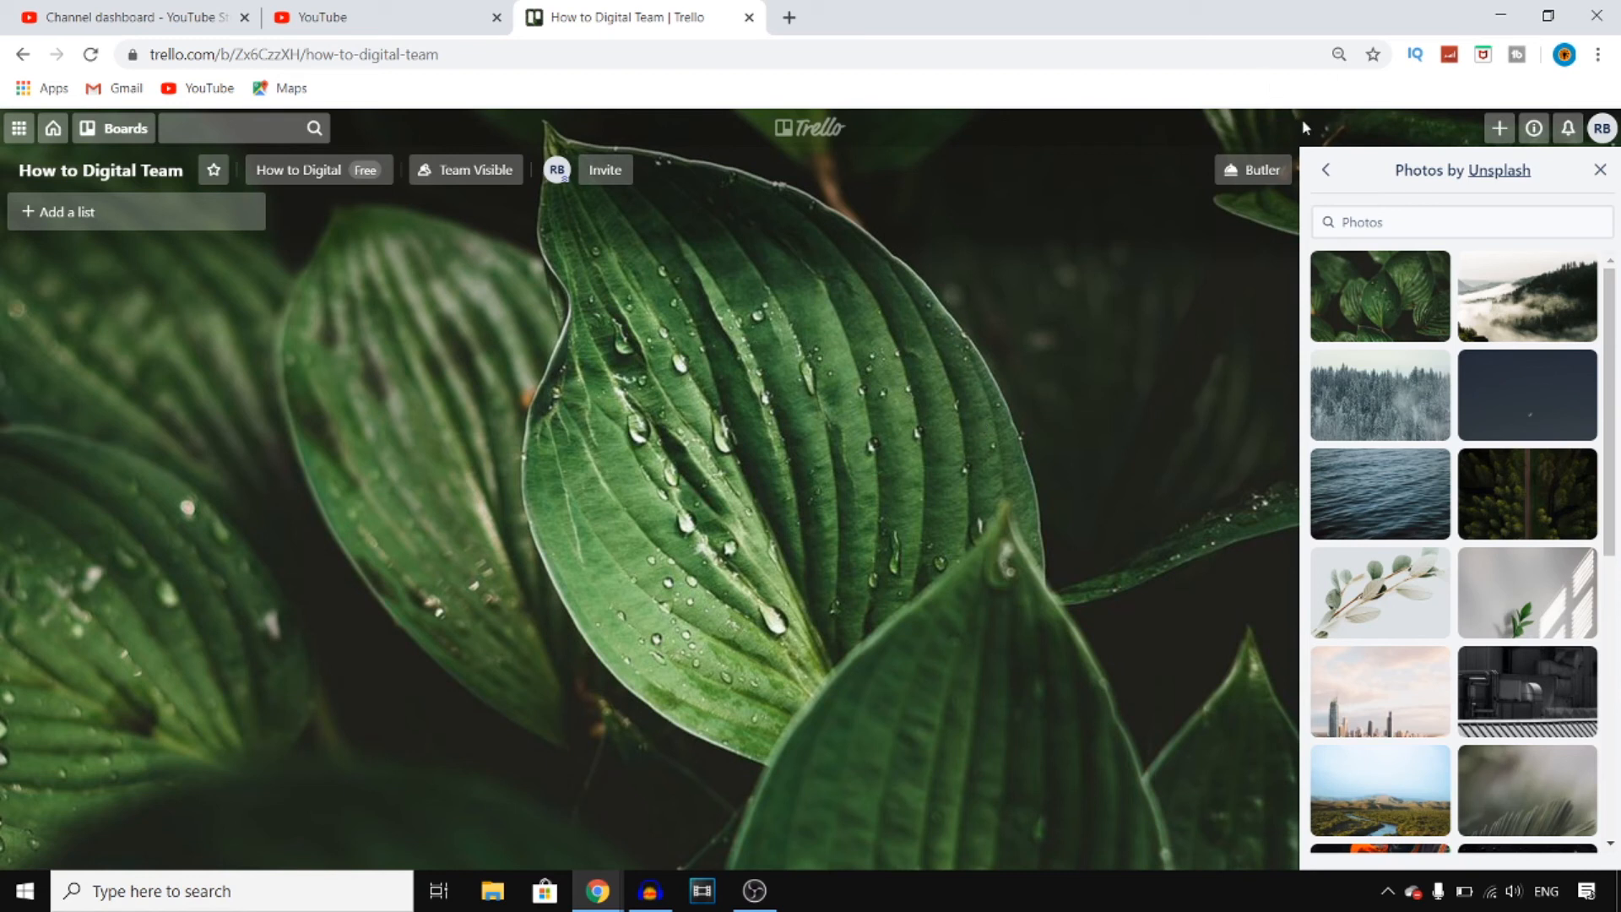
Step: Change the board background to the aerial photo of turquoise surf meeting a sandy beach
{"action": "left_click", "coordinate": [1326, 169]}
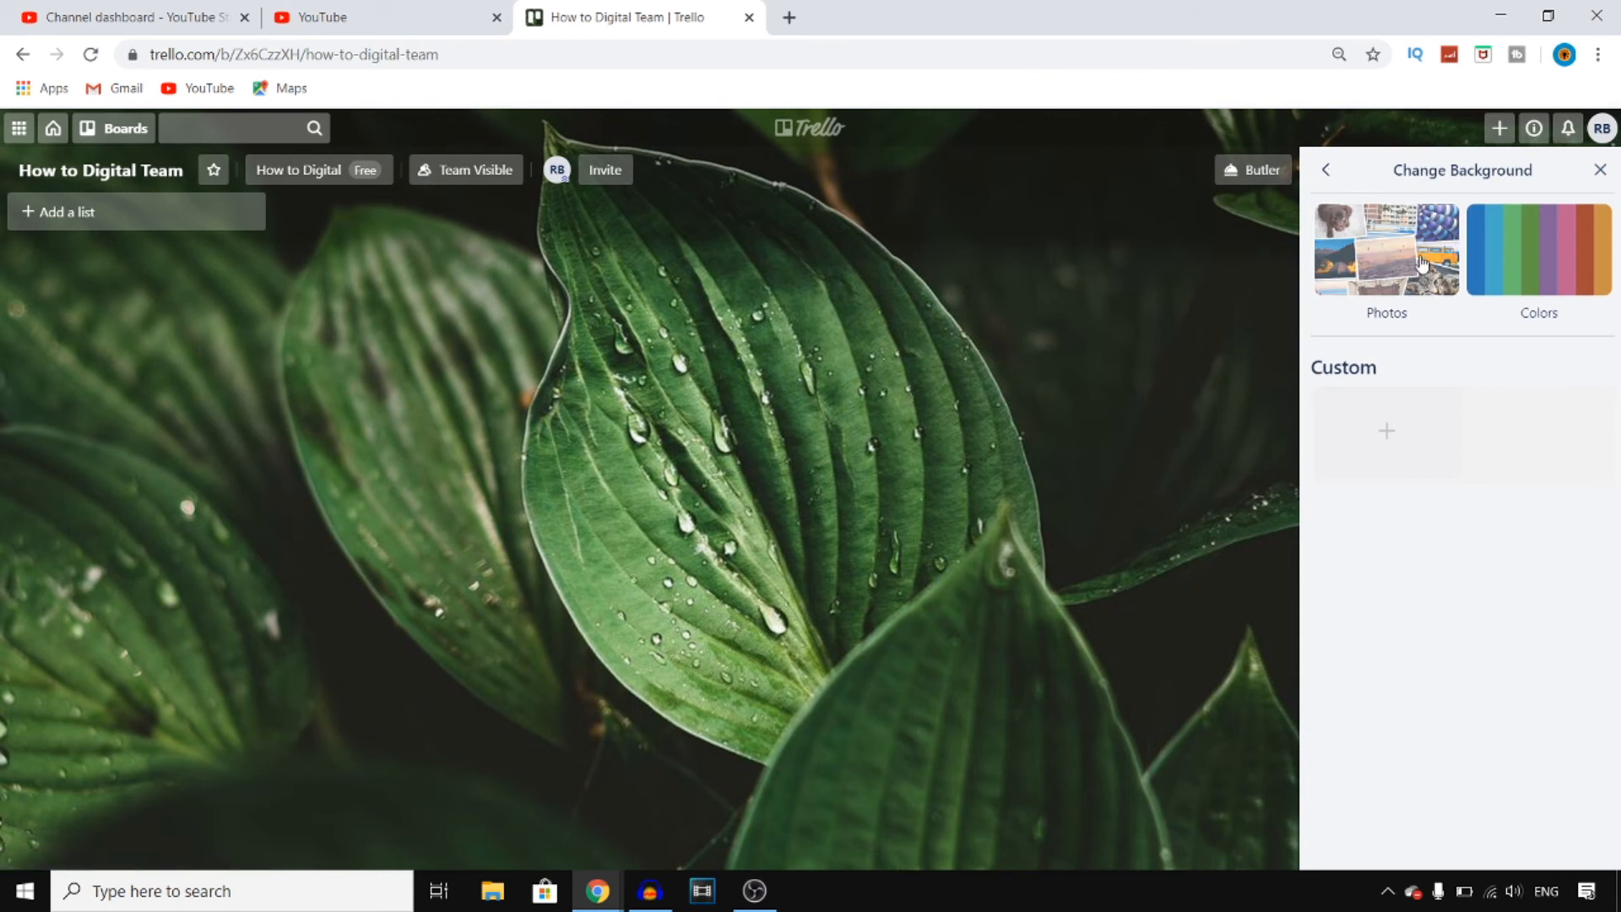
{"action": "left_click", "coordinate": [1326, 169]}
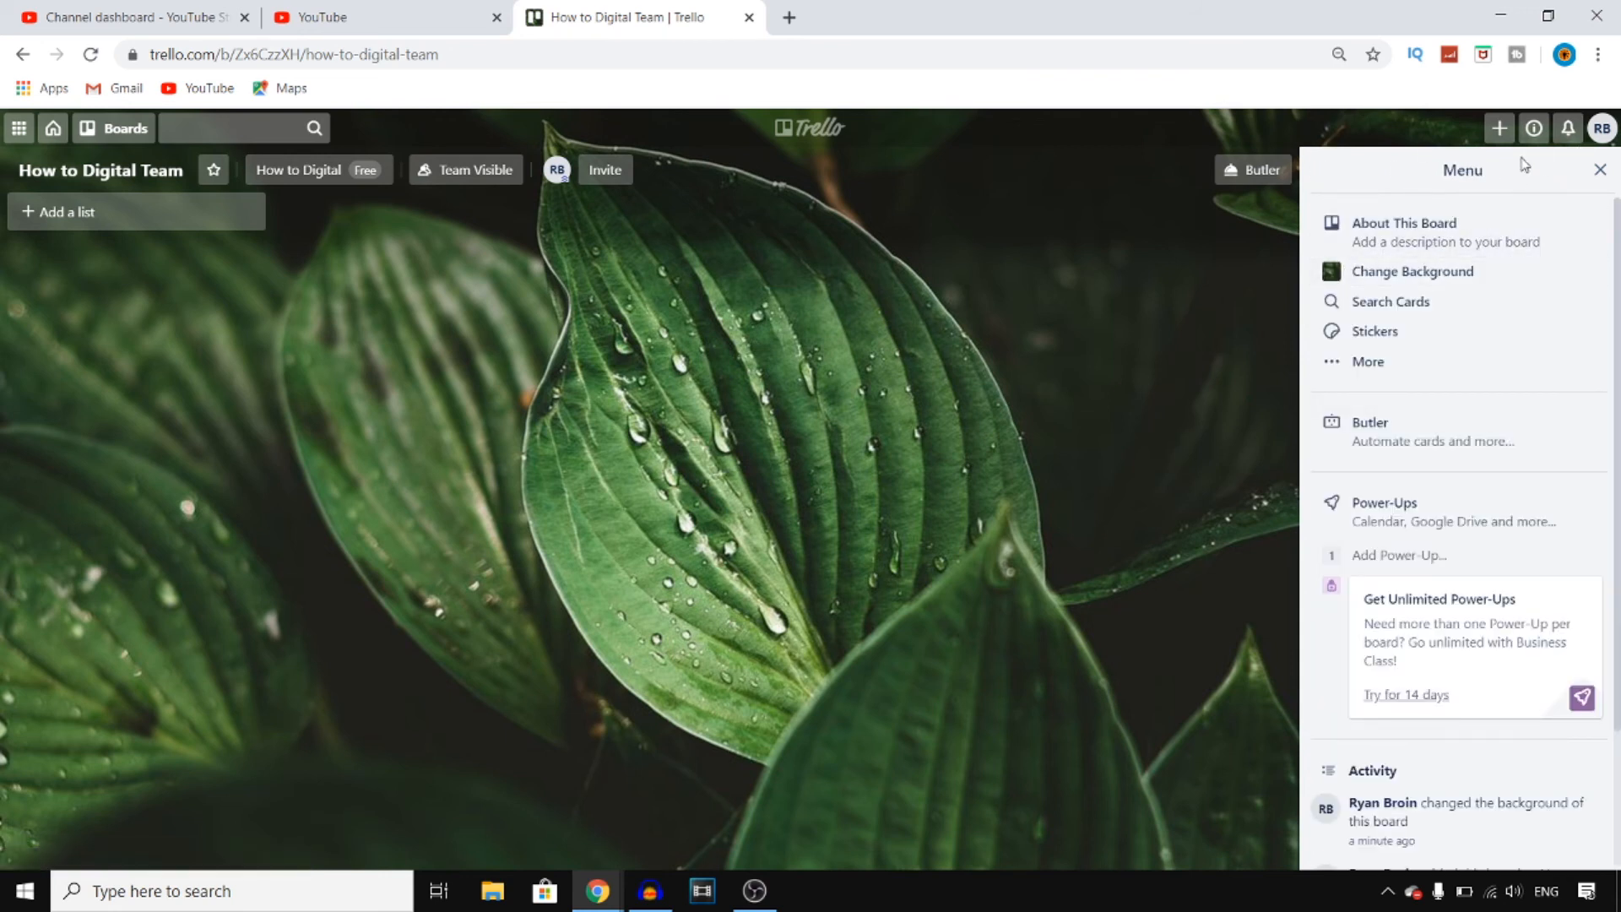
{"action": "left_click", "coordinate": [1408, 271]}
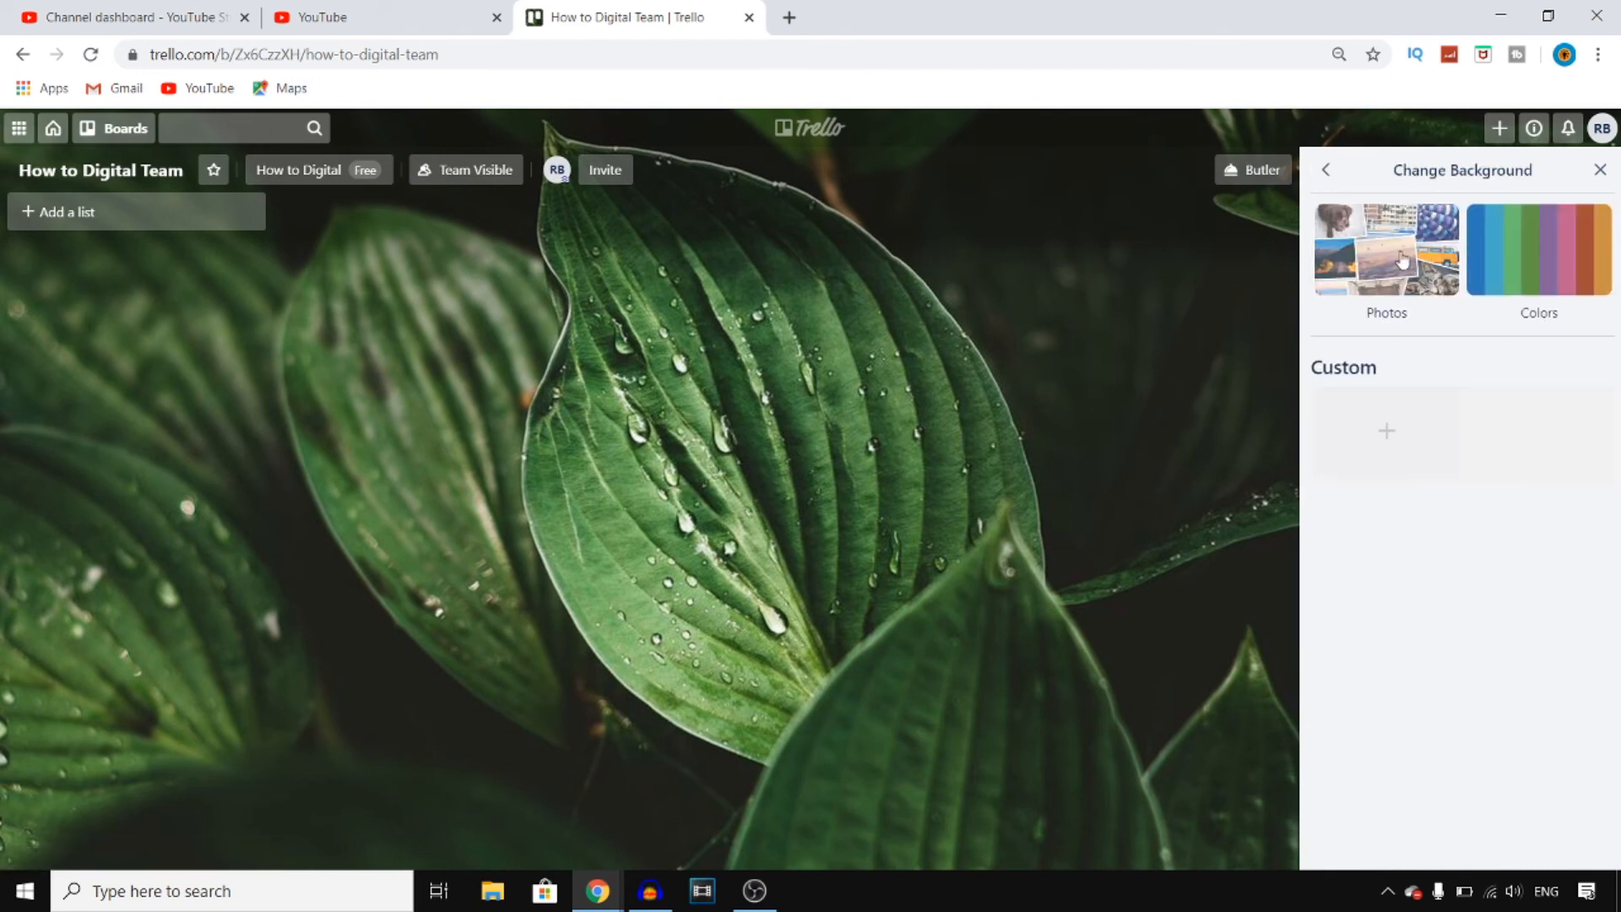
{"action": "left_click", "coordinate": [1401, 260]}
{"action": "scroll", "coordinate": [1422, 532], "scroll_direction": "down", "scroll_amount": 10}
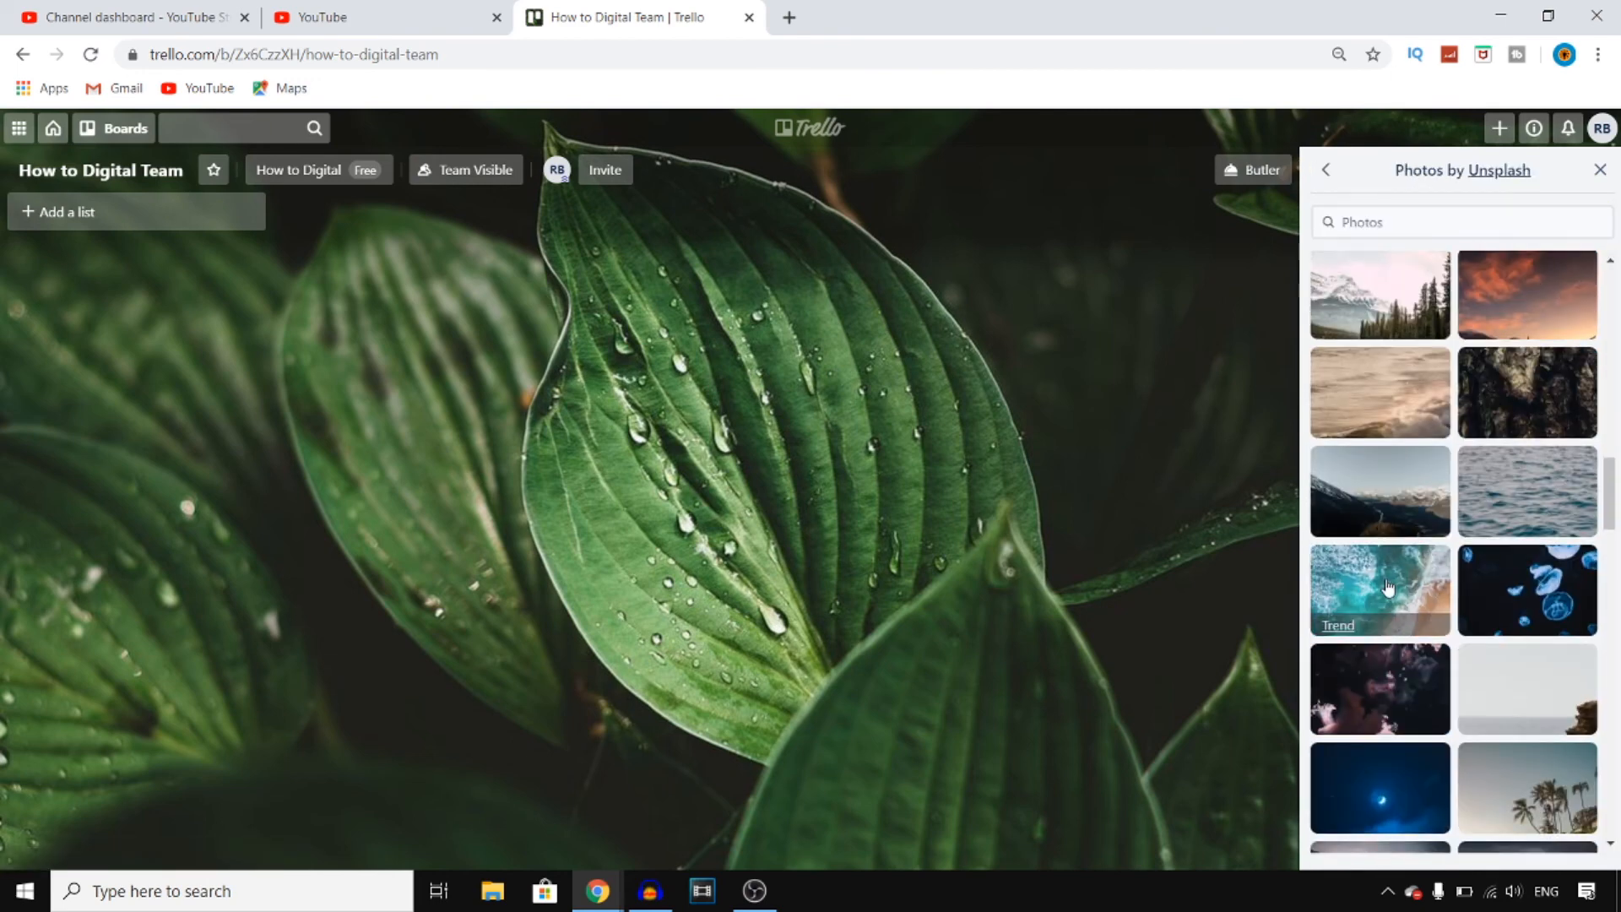
{"action": "left_click", "coordinate": [1388, 586]}
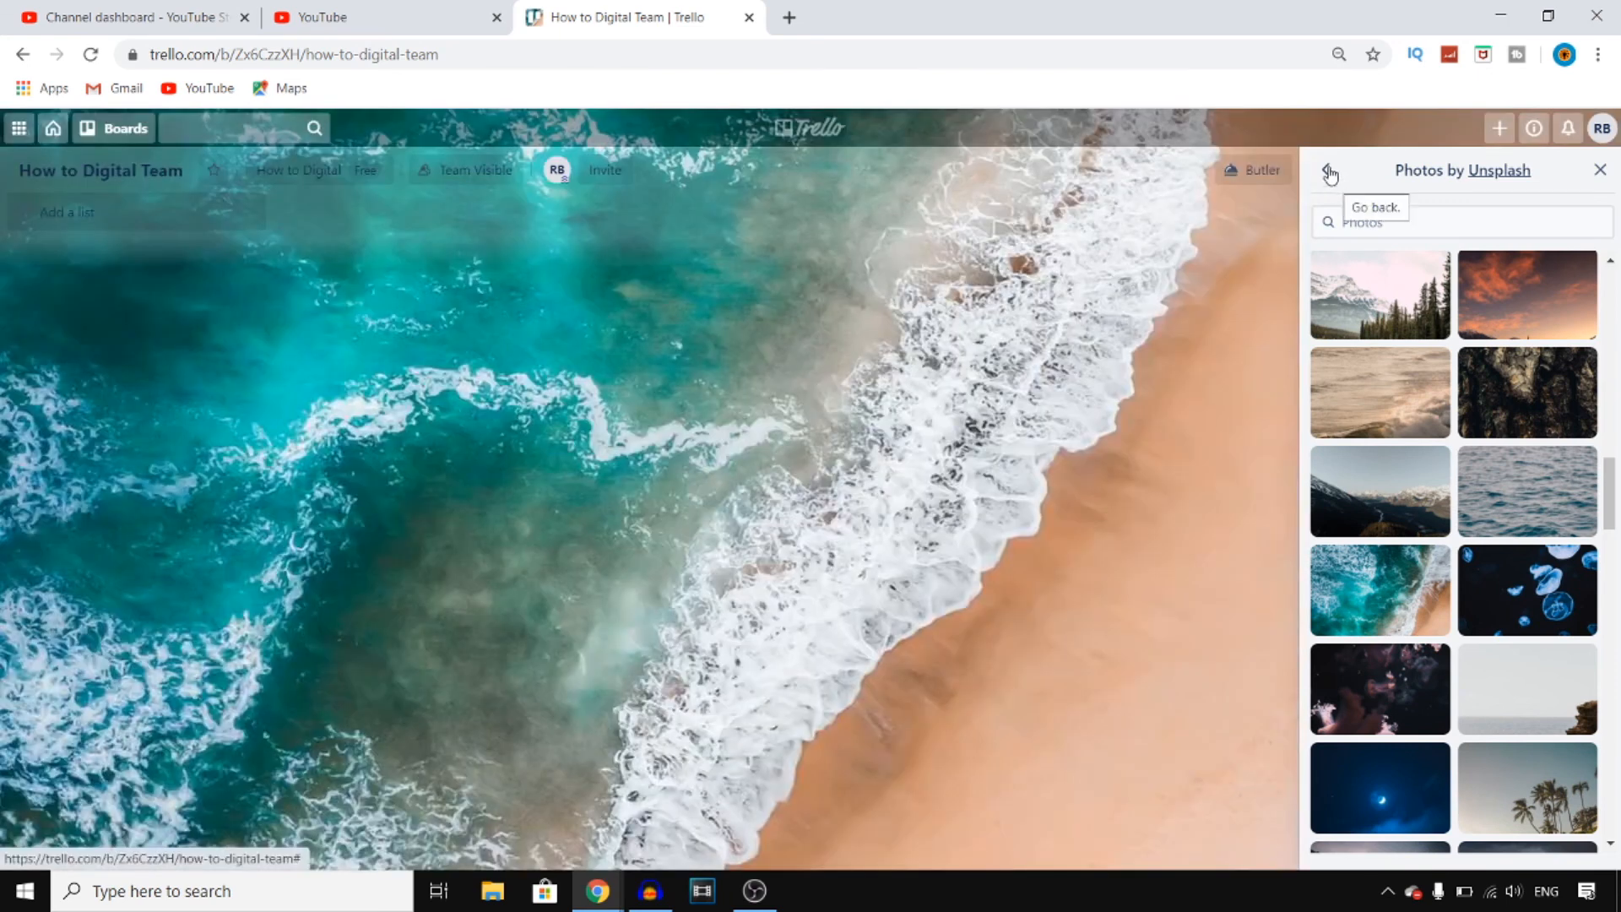
Step: Set the board background to the plain light blue color and close the background settings
{"action": "left_click", "coordinate": [1329, 171]}
{"action": "left_click", "coordinate": [1553, 260]}
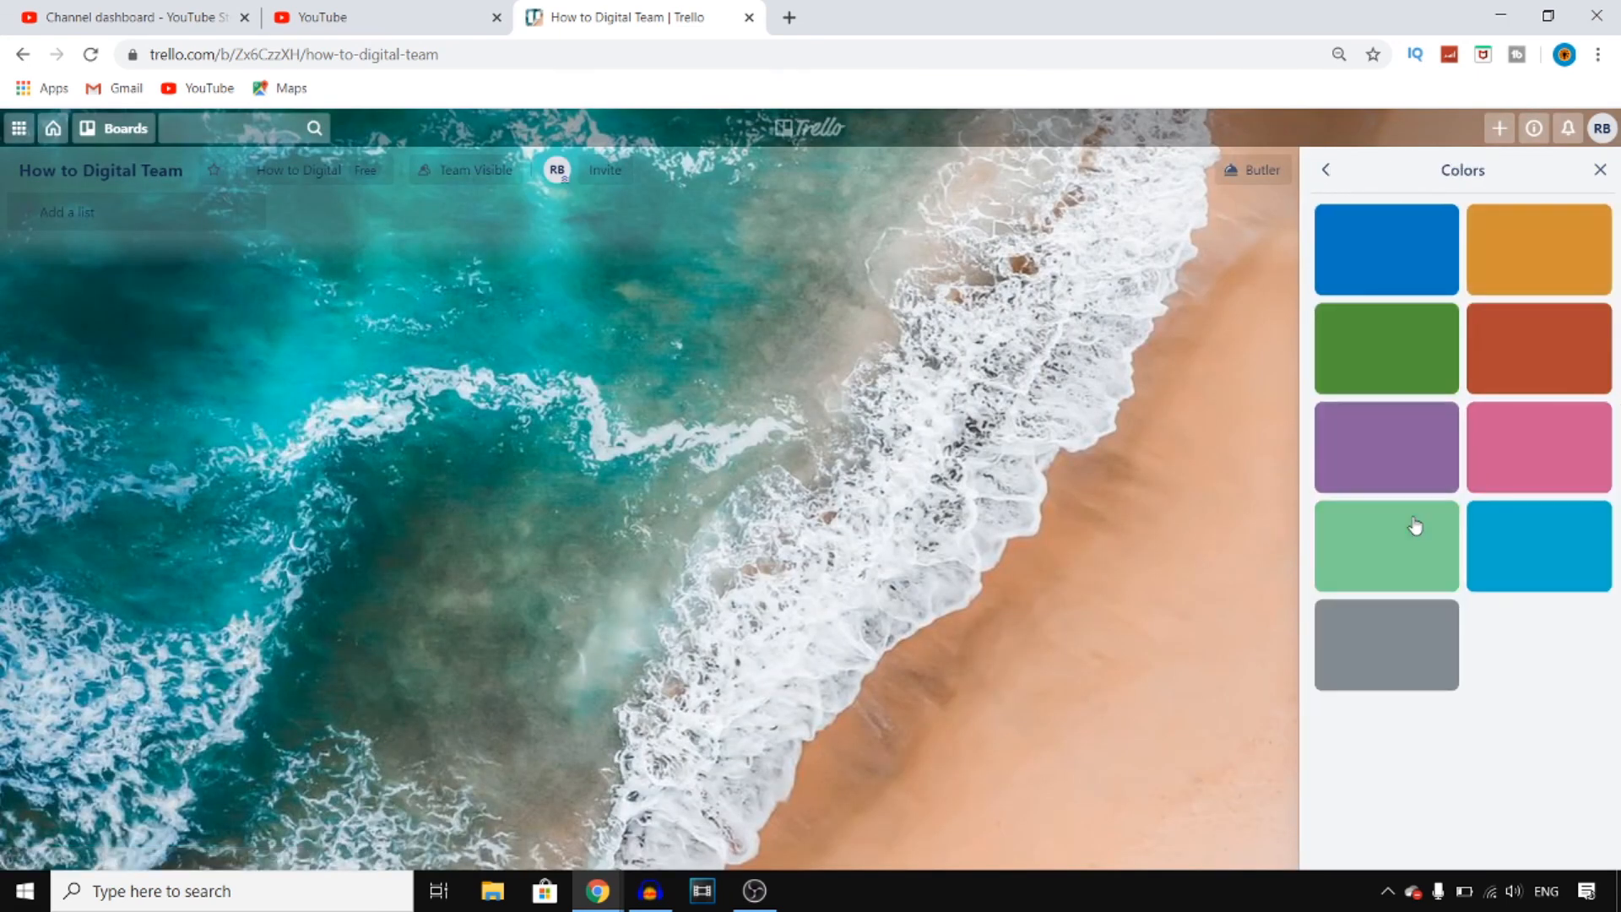
{"action": "left_click", "coordinate": [1553, 553]}
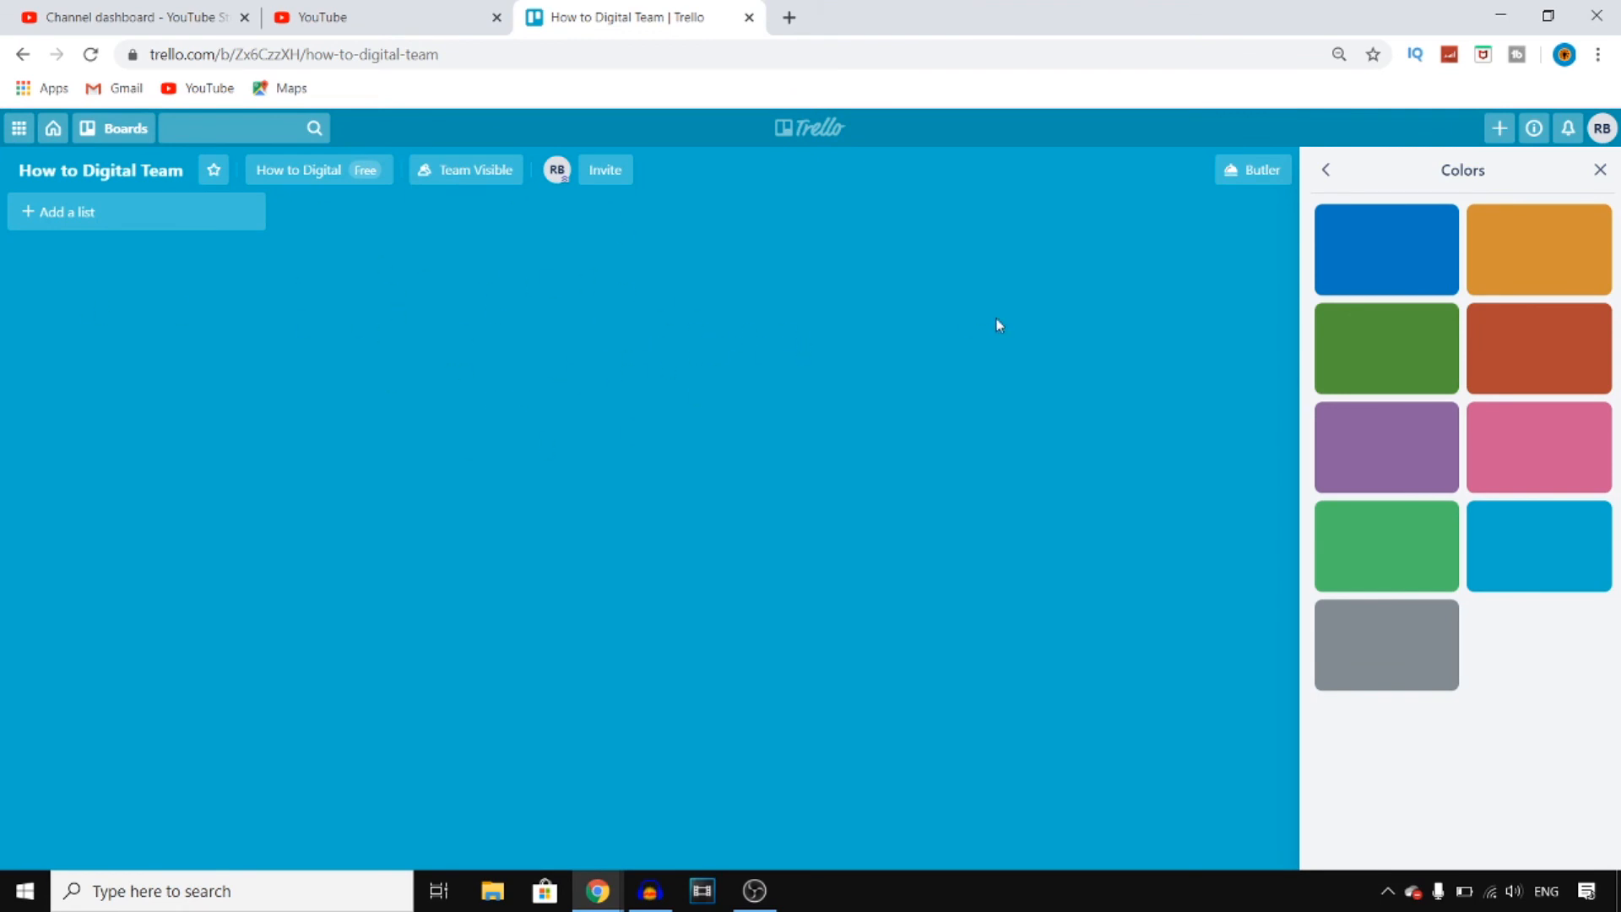
{"action": "left_click", "coordinate": [952, 321]}
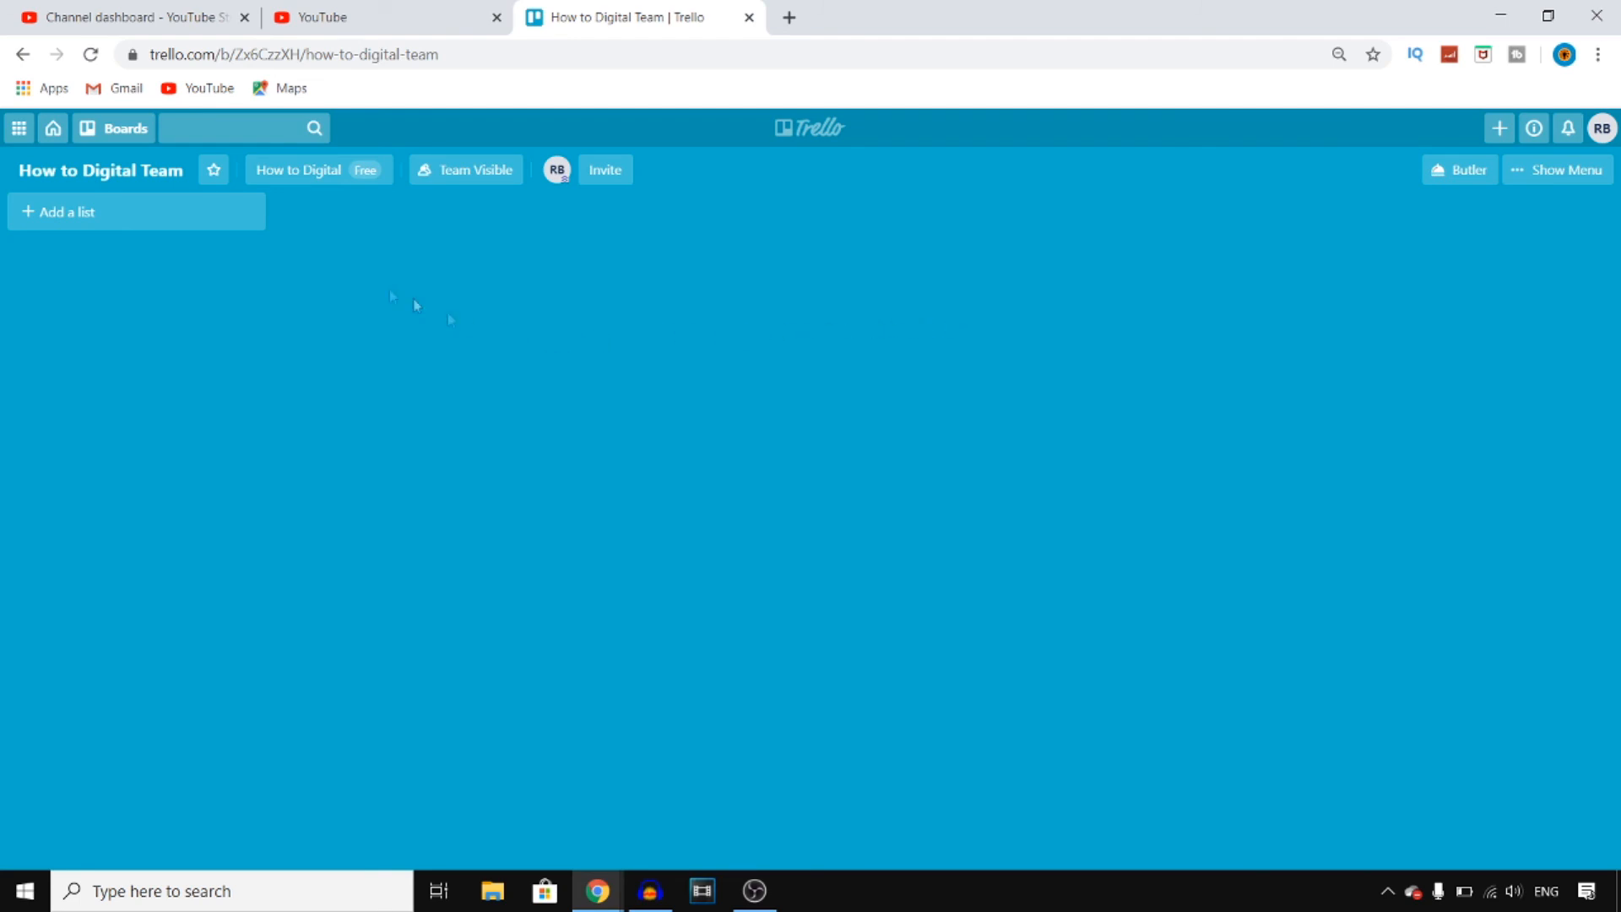
Step: Add three lists titled "Things to do:", "In progress:" and "Done:" to the How to Digital Team board
{"action": "left_click", "coordinate": [206, 218]}
{"action": "type", "text": "D"}
{"action": "key", "text": "BackSpace"}
{"action": "type", "text": "Th"}
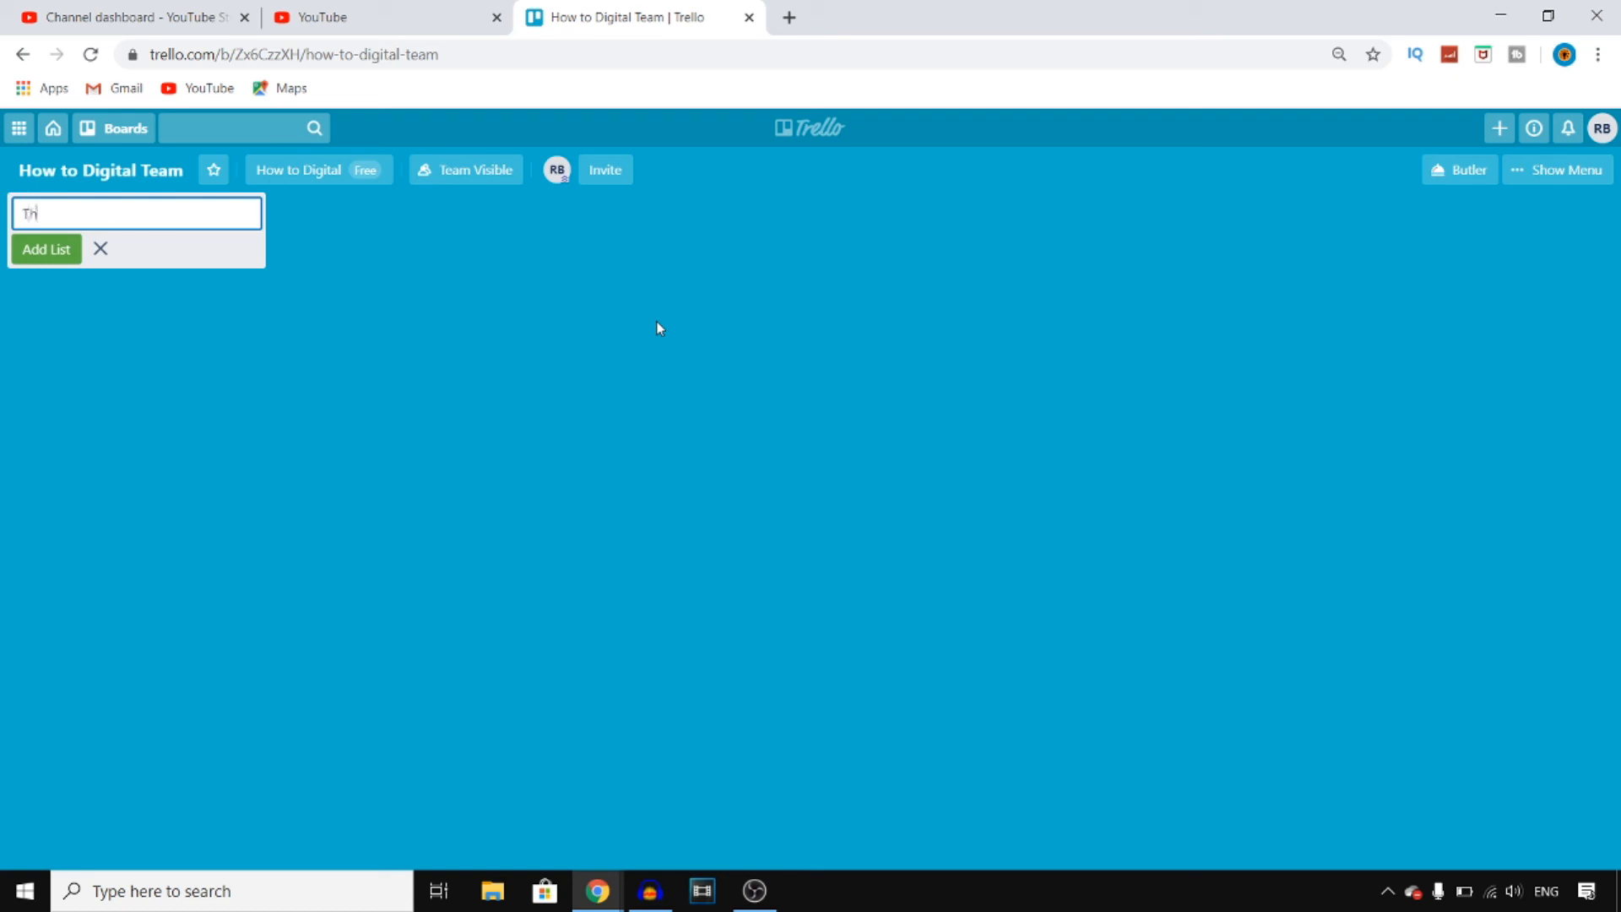
{"action": "type", "text": "ings to do:"}
{"action": "key", "text": "Return"}
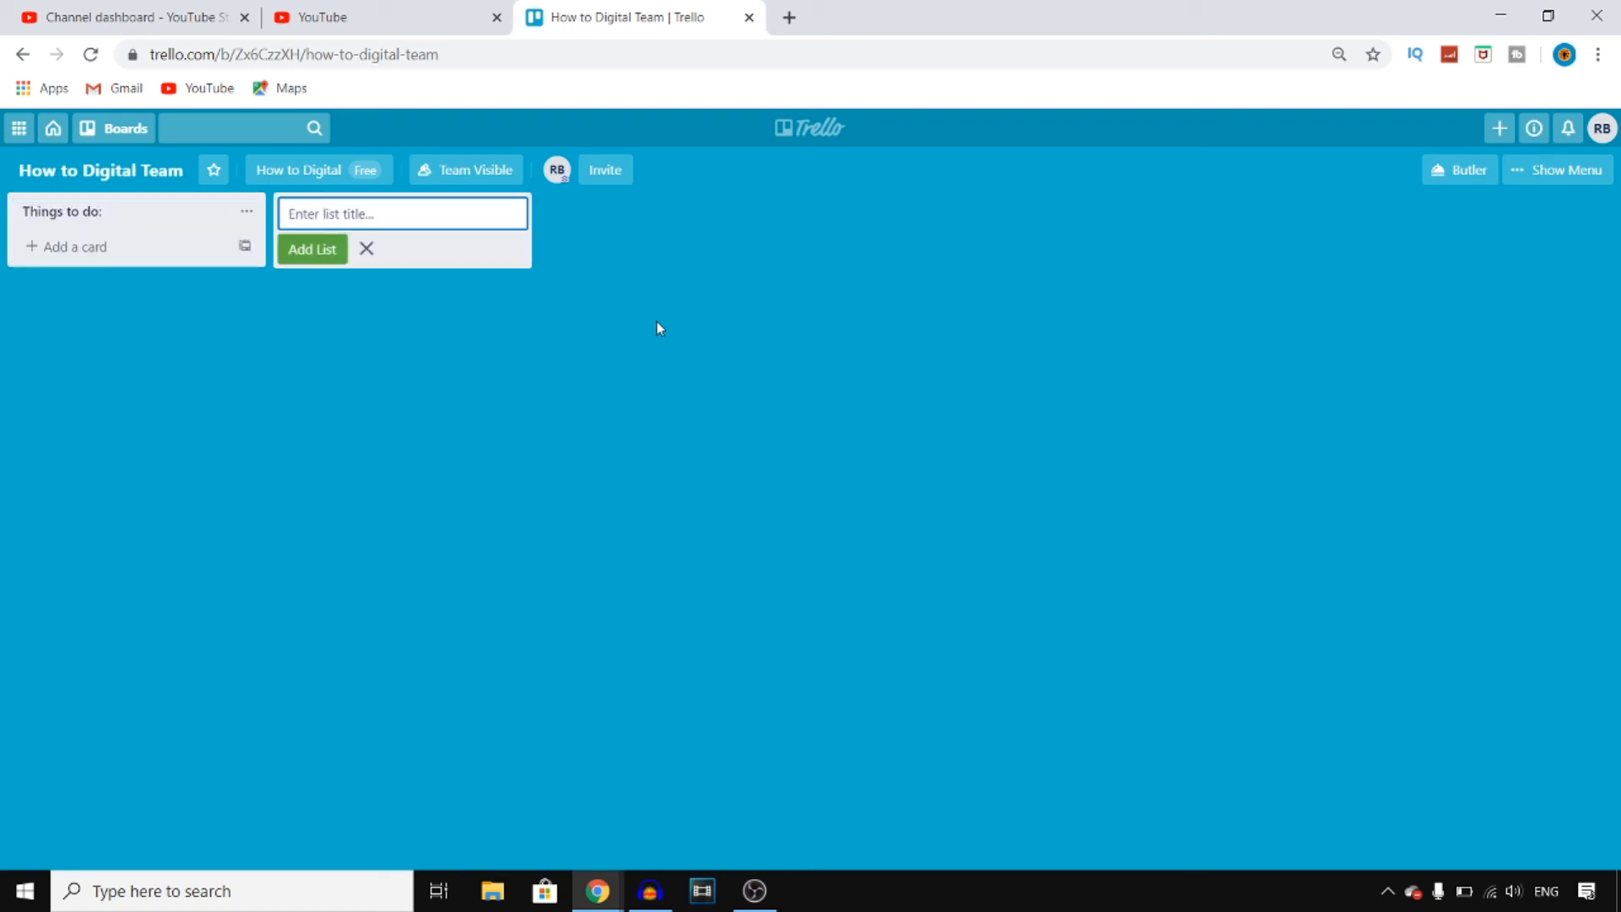
{"action": "type", "text": "In progress:"}
{"action": "key", "text": "Return"}
{"action": "type", "text": "Done:"}
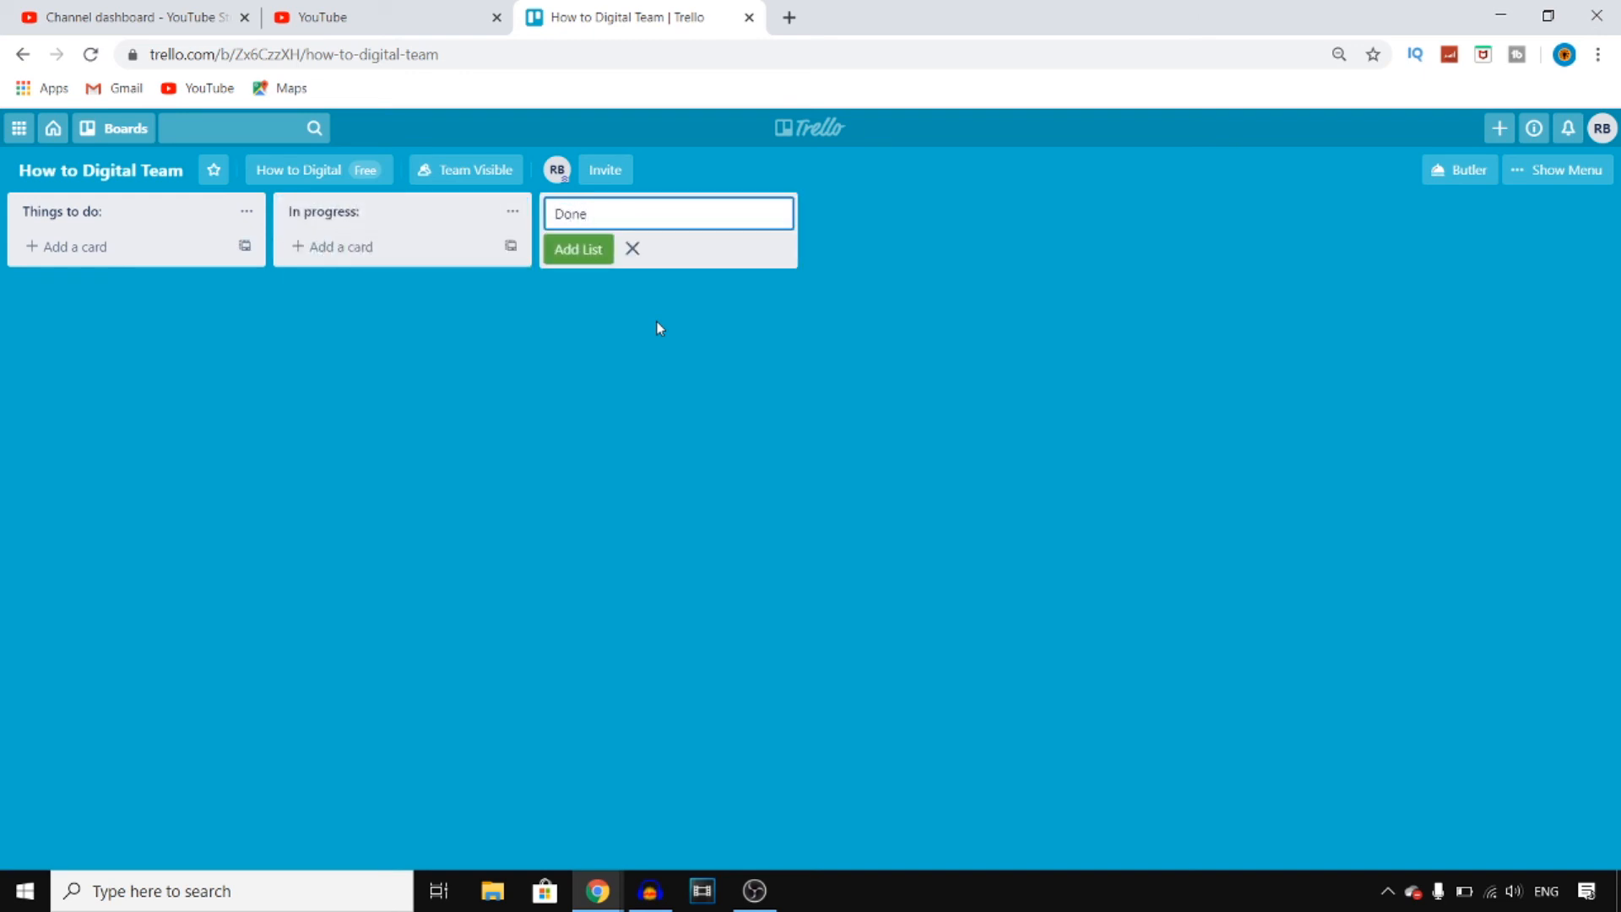
{"action": "key", "text": "Return"}
{"action": "left_click", "coordinate": [898, 249]}
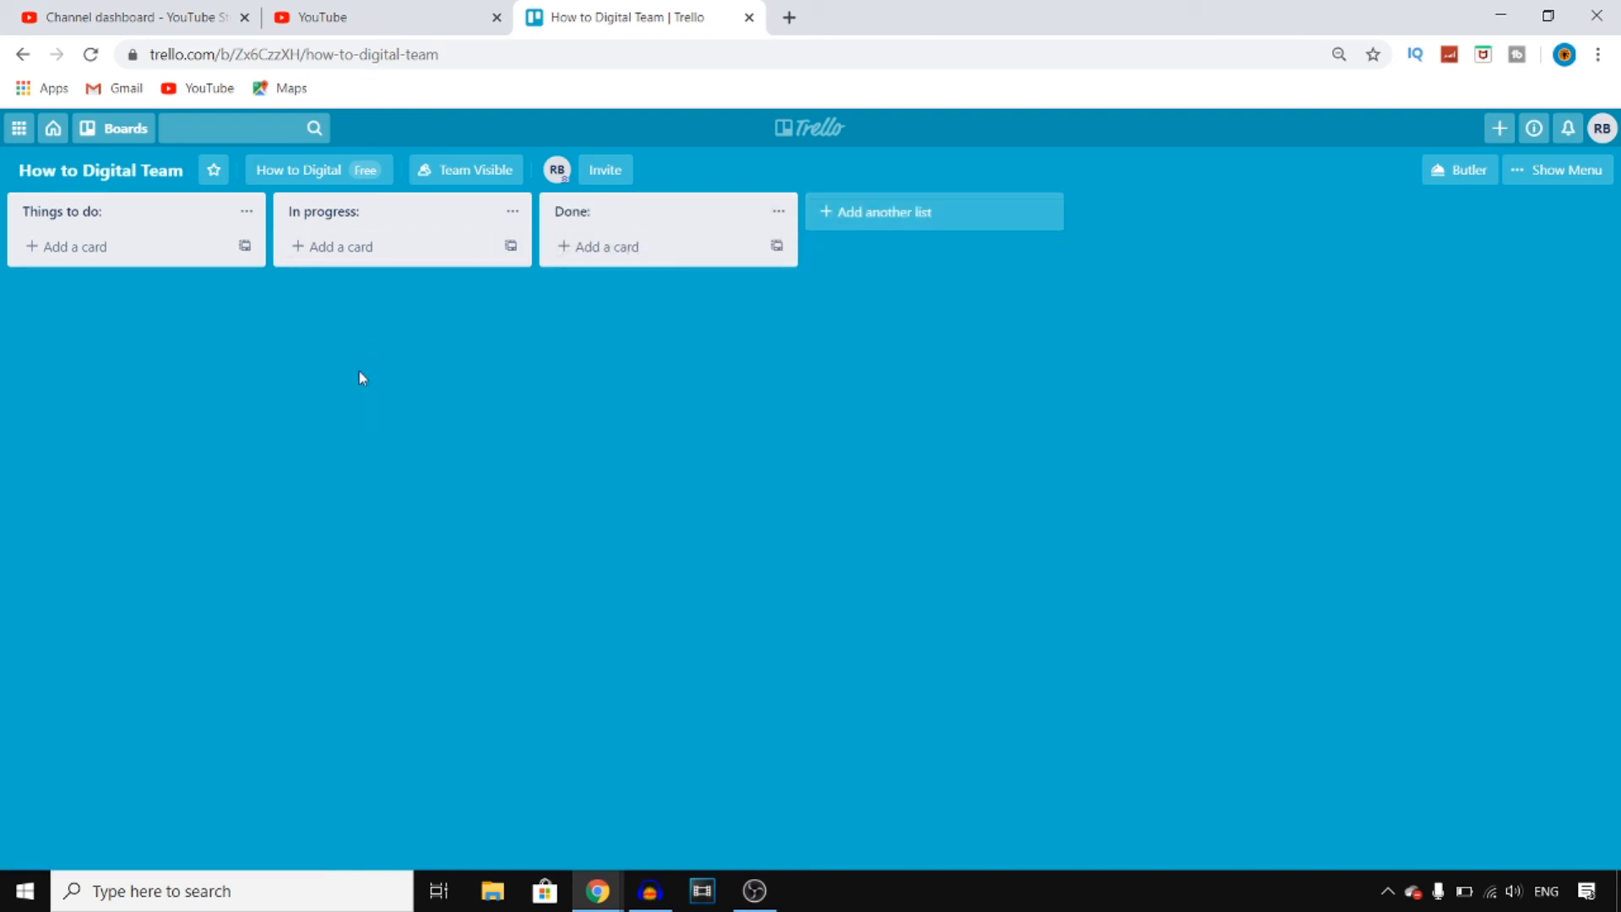
Step: Add four cards titled "video", "thumbnail", "seo" and "keyword research" to the "Things to do:" list
{"action": "left_click", "coordinate": [144, 246]}
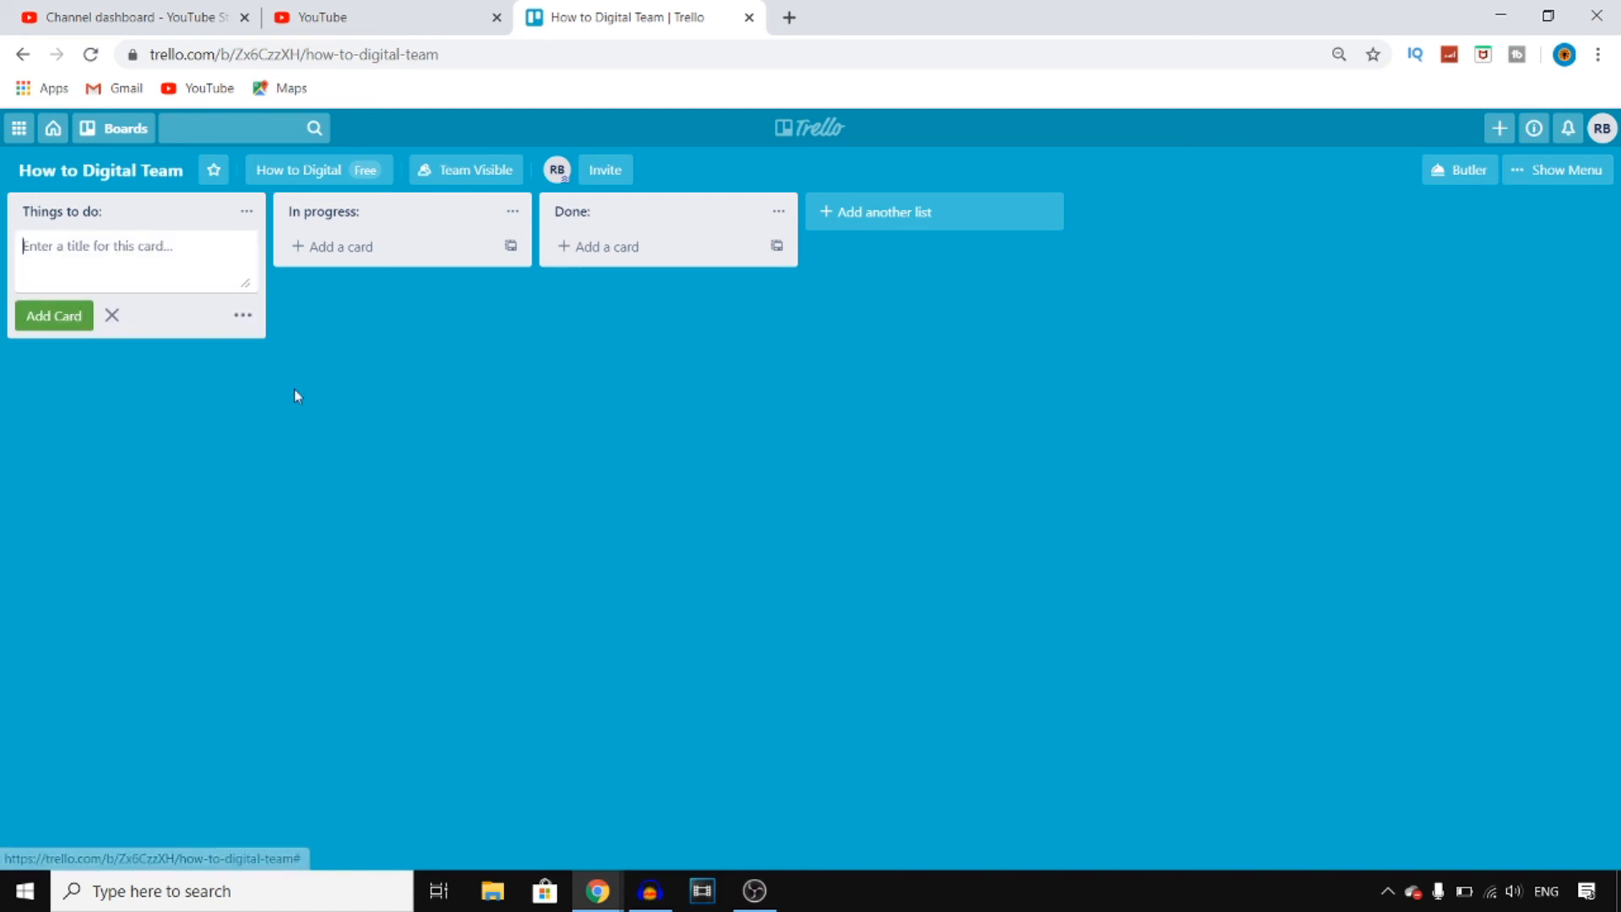
{"action": "type", "text": "vide"}
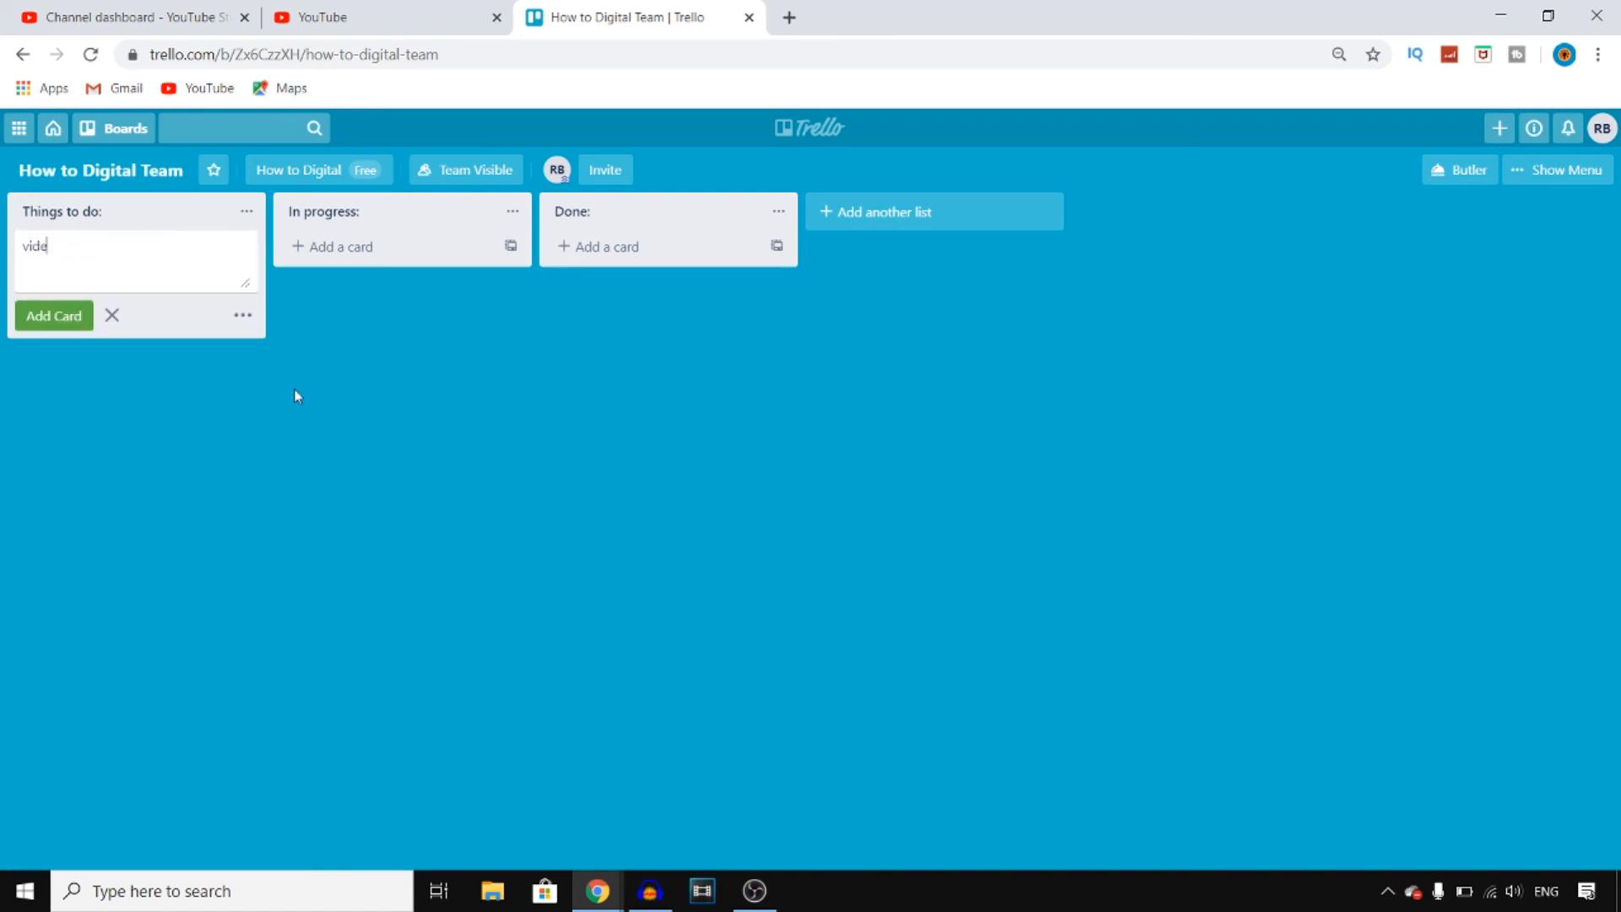
{"action": "type", "text": "o"}
{"action": "key", "text": "Return"}
{"action": "type", "text": "thumbnail"}
{"action": "key", "text": "Return"}
{"action": "type", "text": "seo"}
{"action": "key", "text": "Return"}
{"action": "type", "text": "keyword research"}
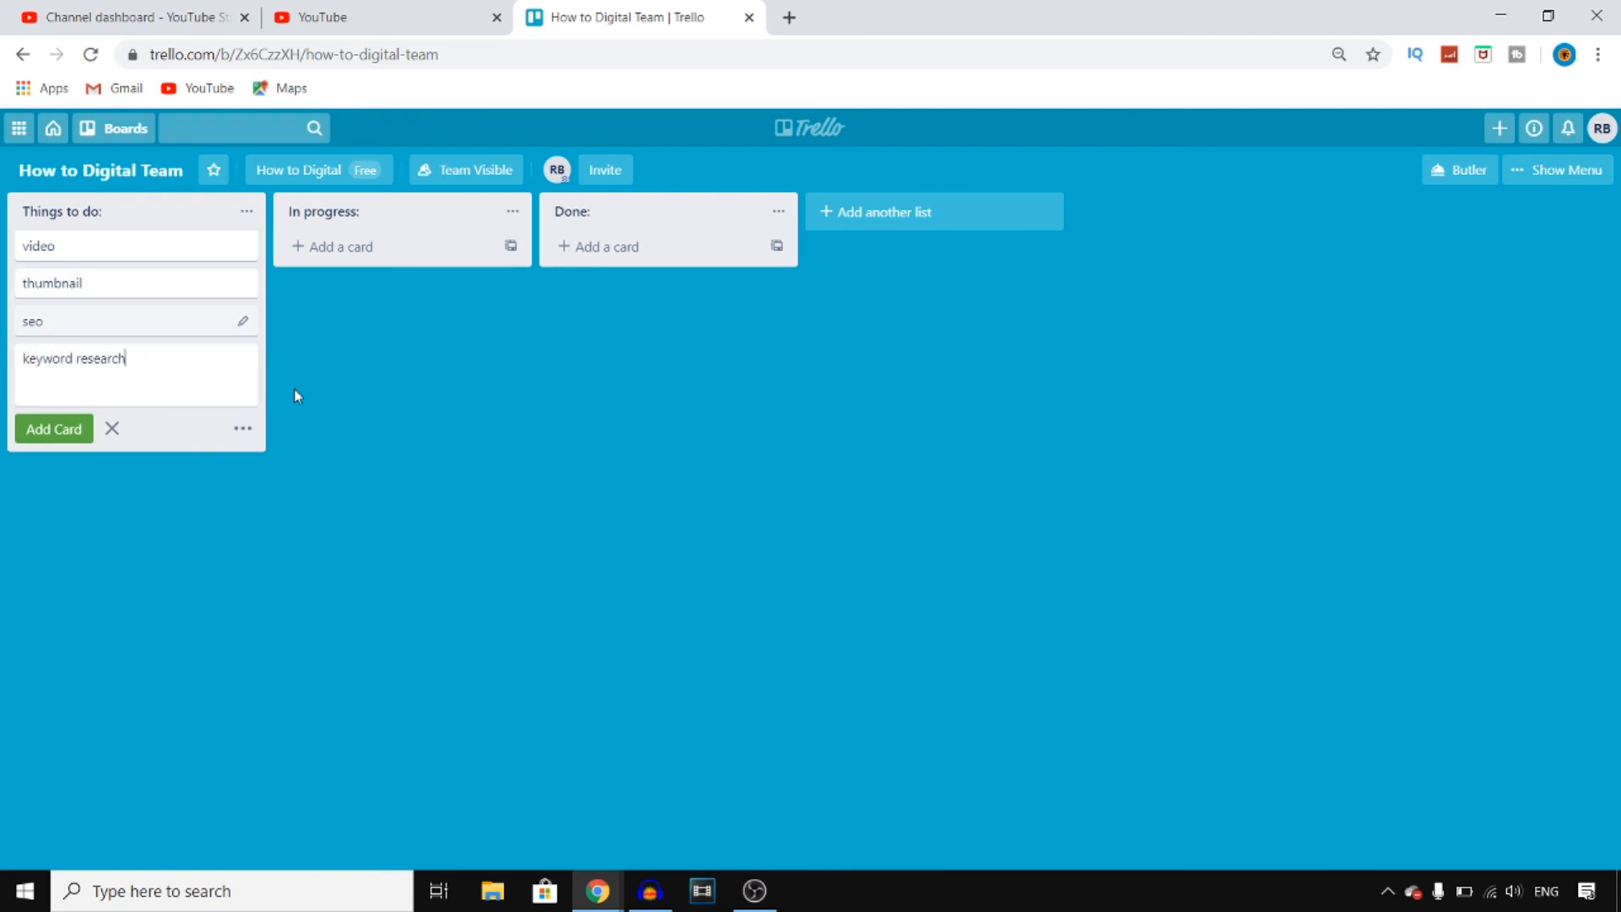
{"action": "key", "text": "Return"}
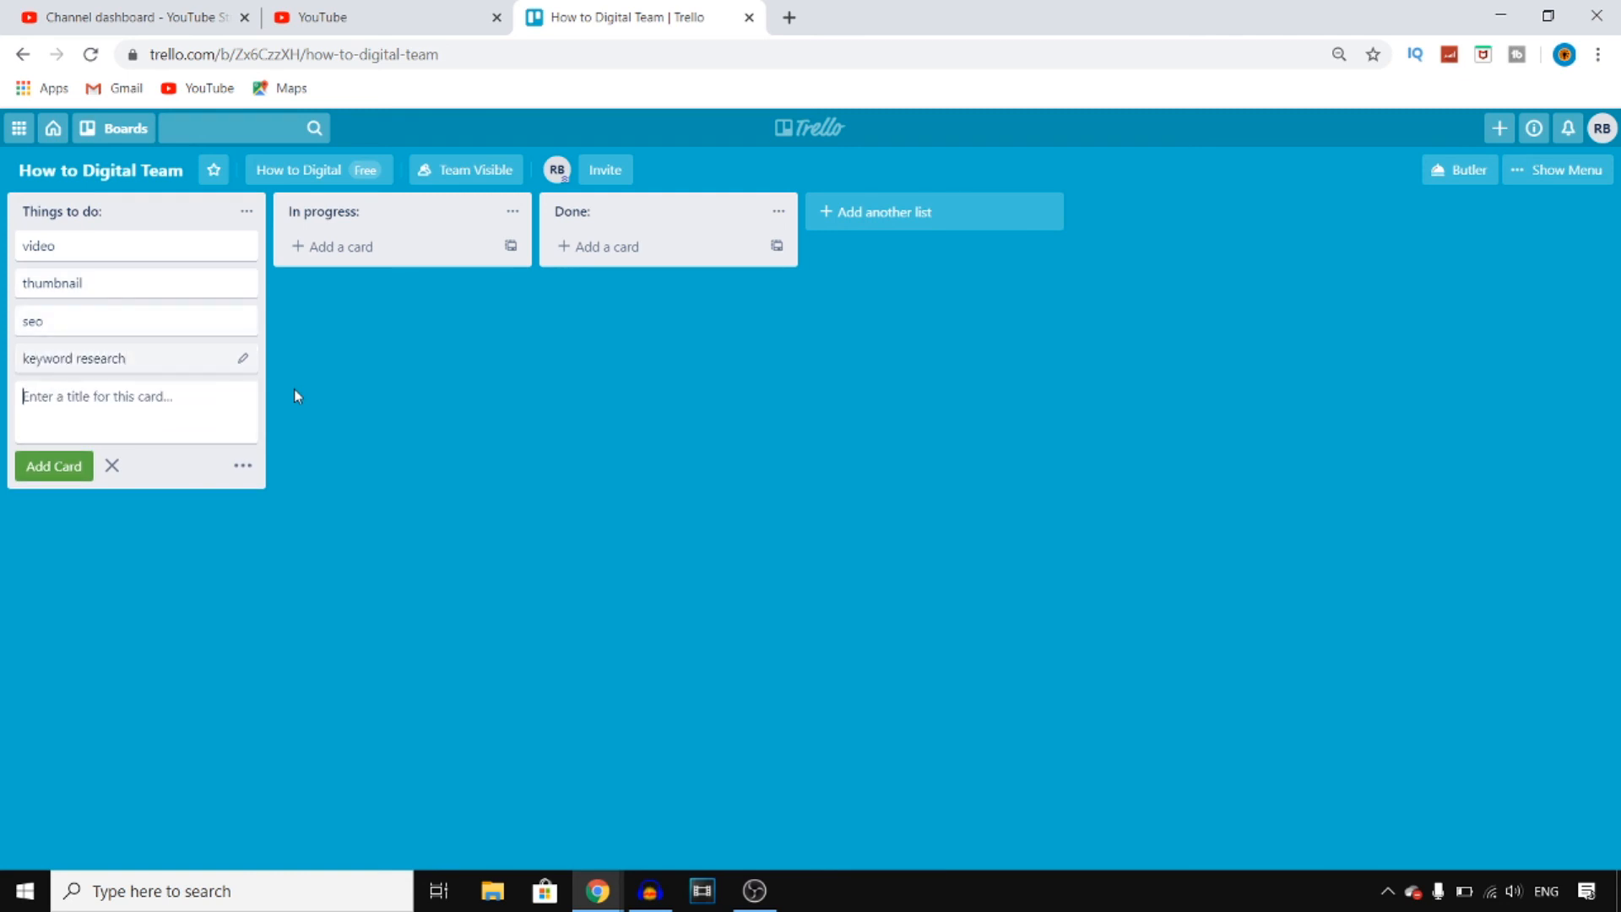
{"action": "left_click", "coordinate": [112, 465]}
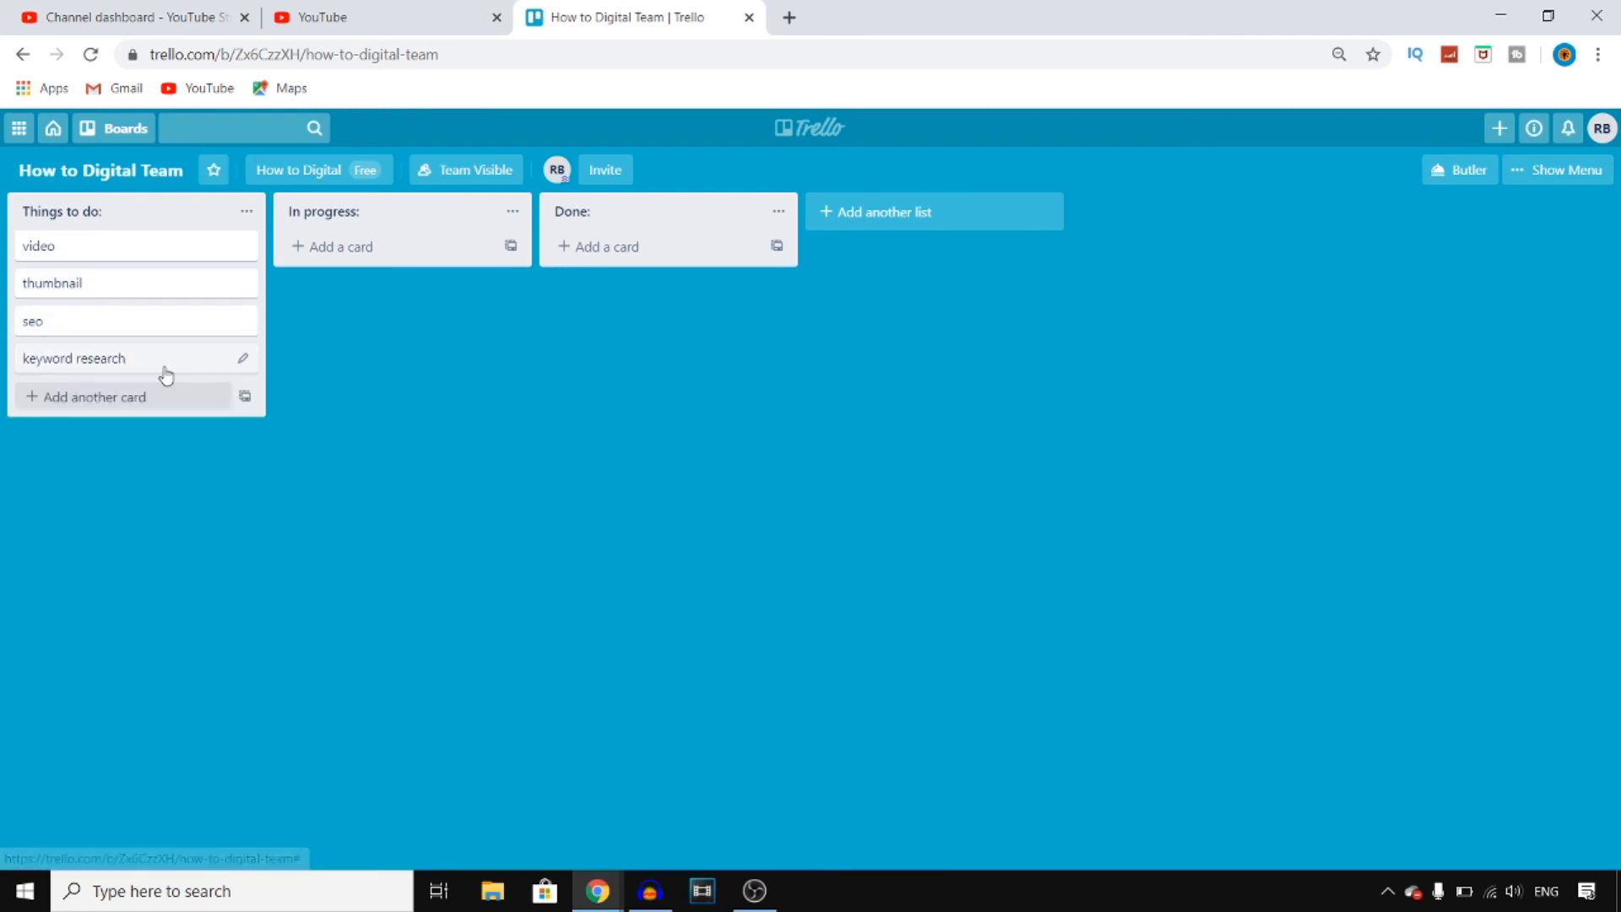
Step: Open the "video" card and view the board members available to assign to it
{"action": "left_click", "coordinate": [130, 252]}
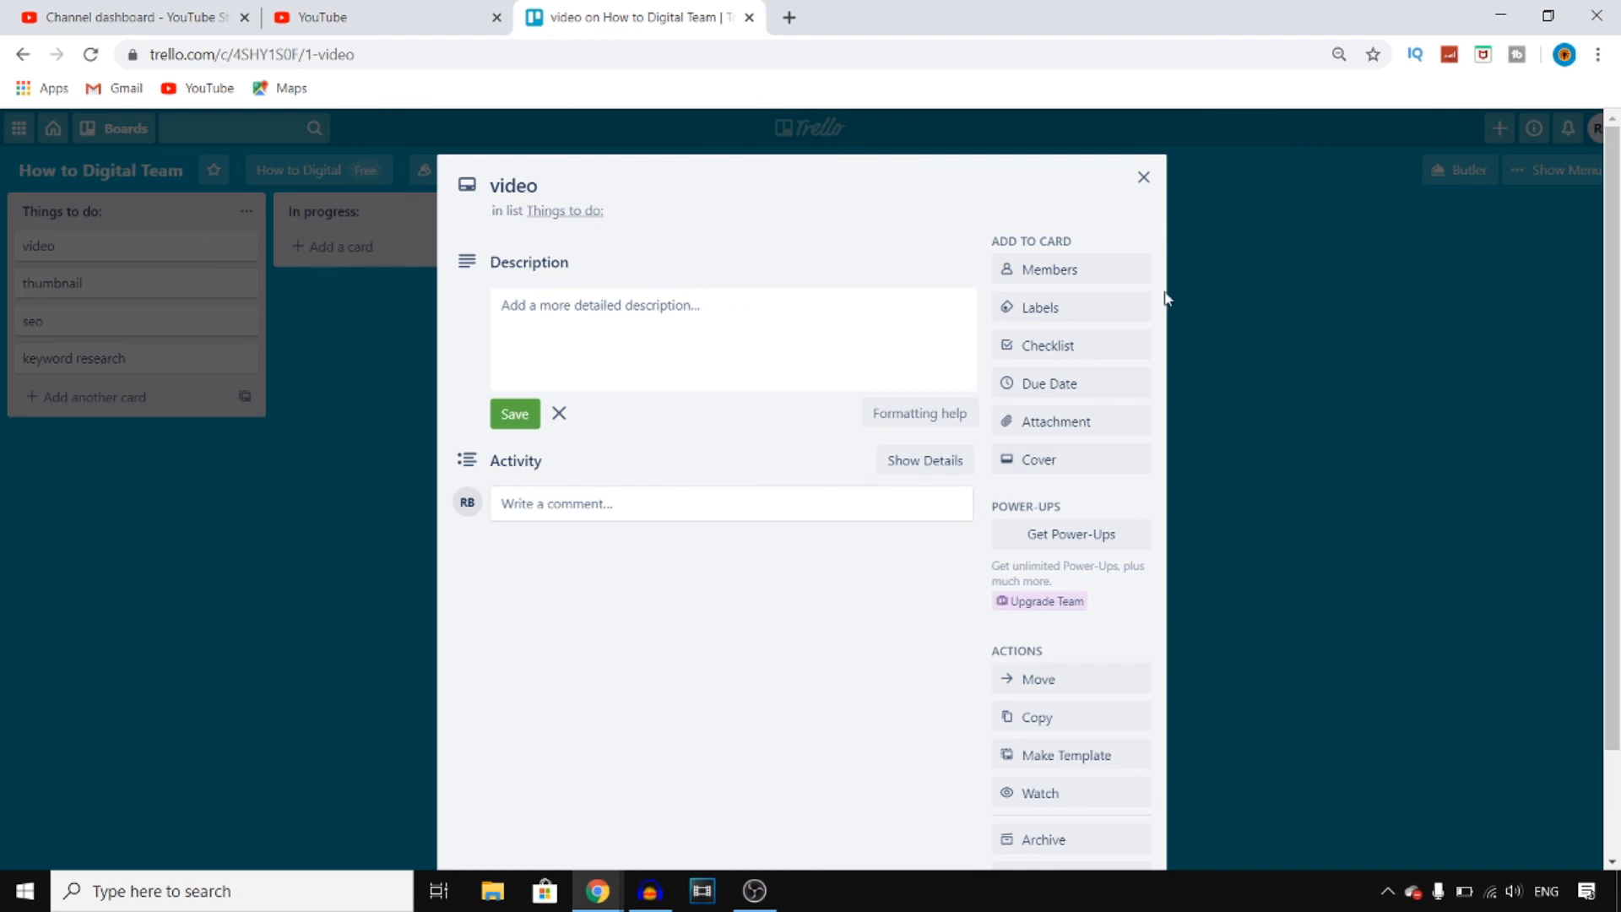
{"action": "left_click", "coordinate": [1068, 269]}
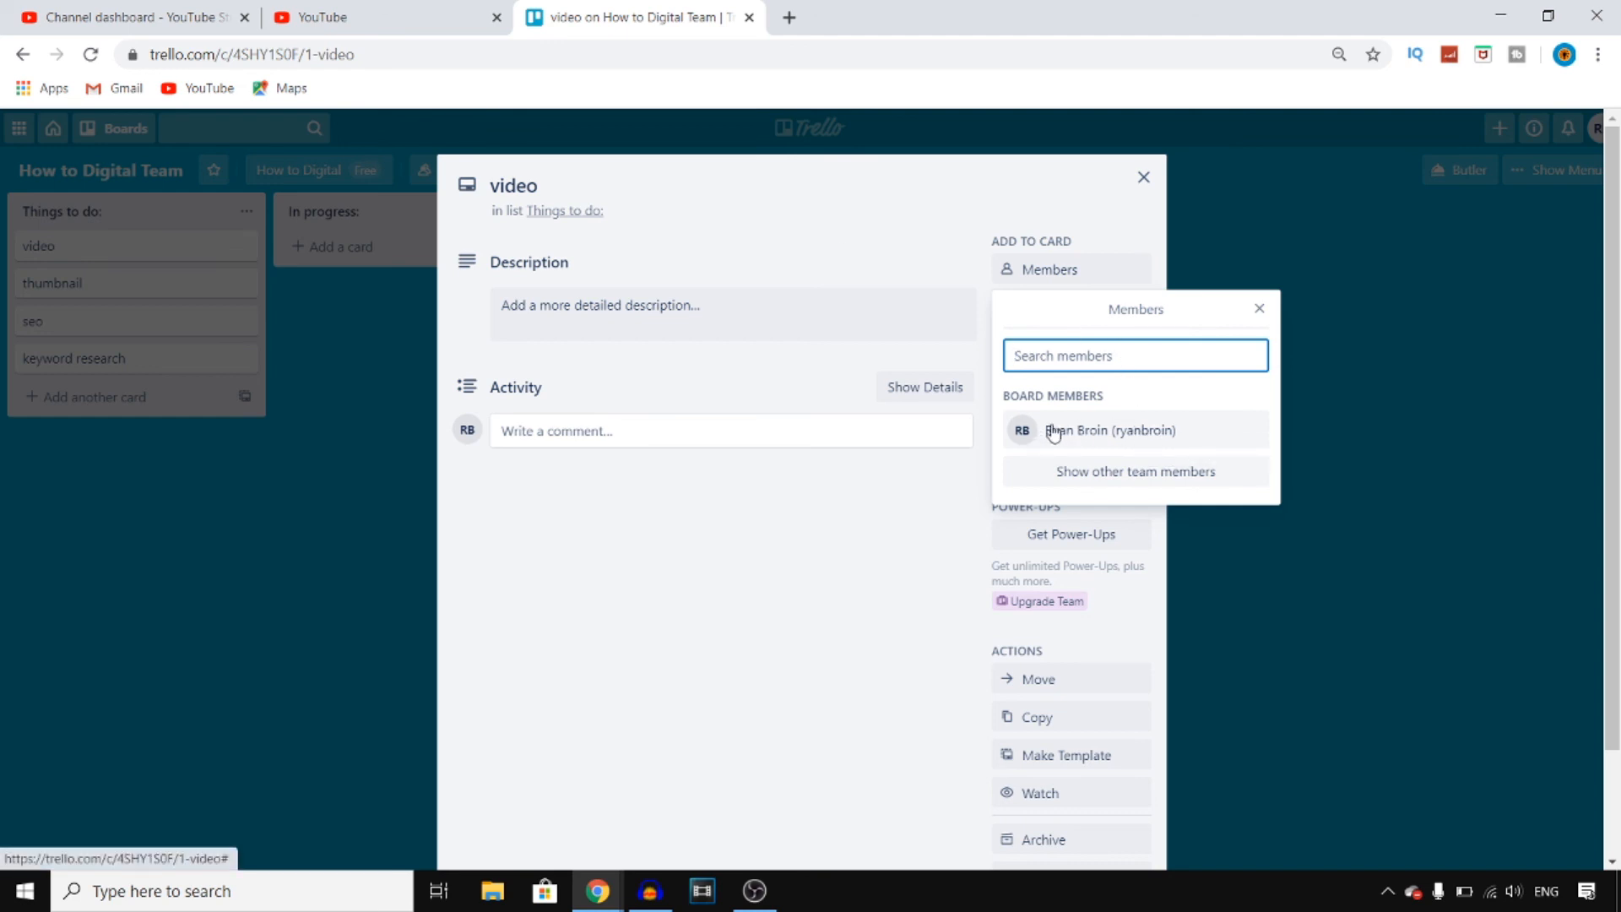
{"action": "left_click", "coordinate": [942, 226]}
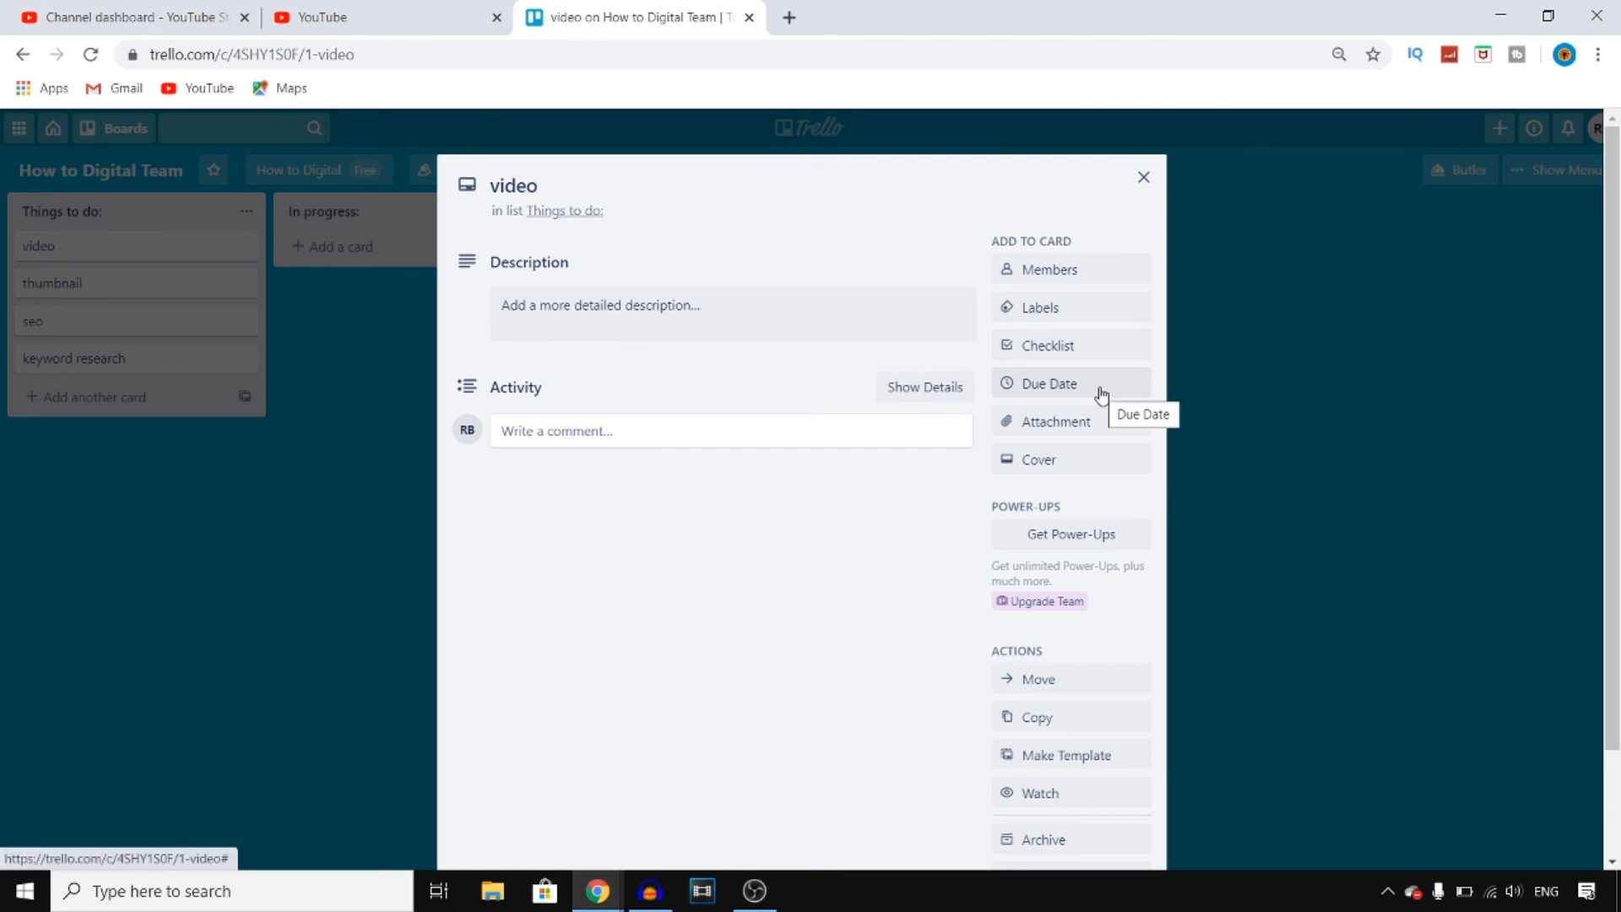
Step: Examine the due date and reminder options for the "video" card, then close the card without saving a date
{"action": "left_click", "coordinate": [1065, 390]}
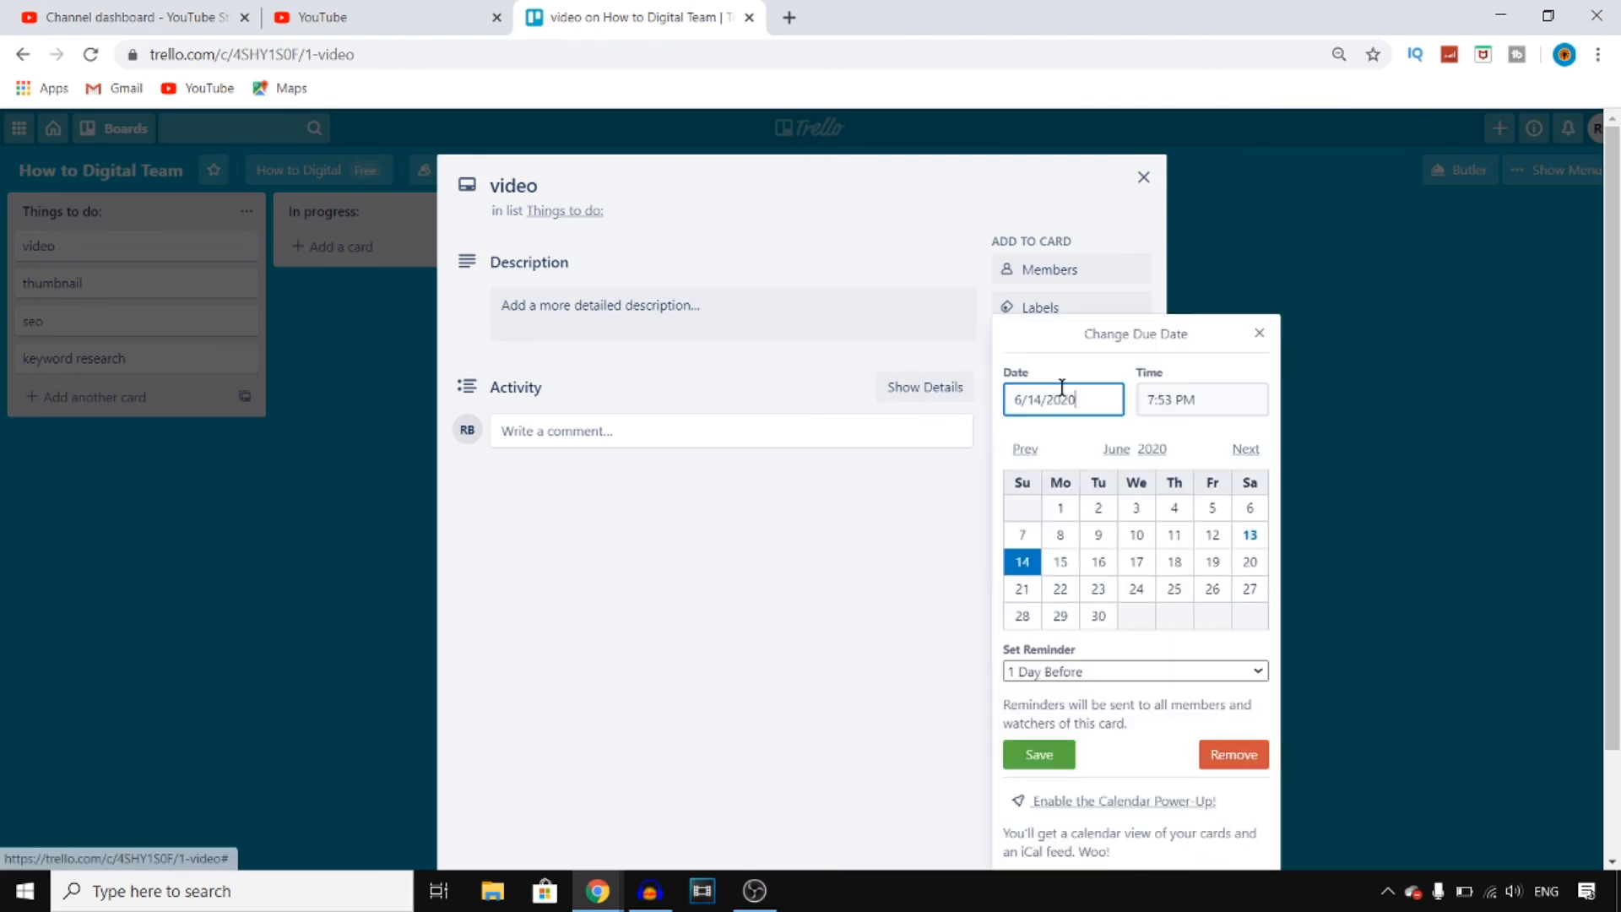
{"action": "left_click", "coordinate": [1142, 681]}
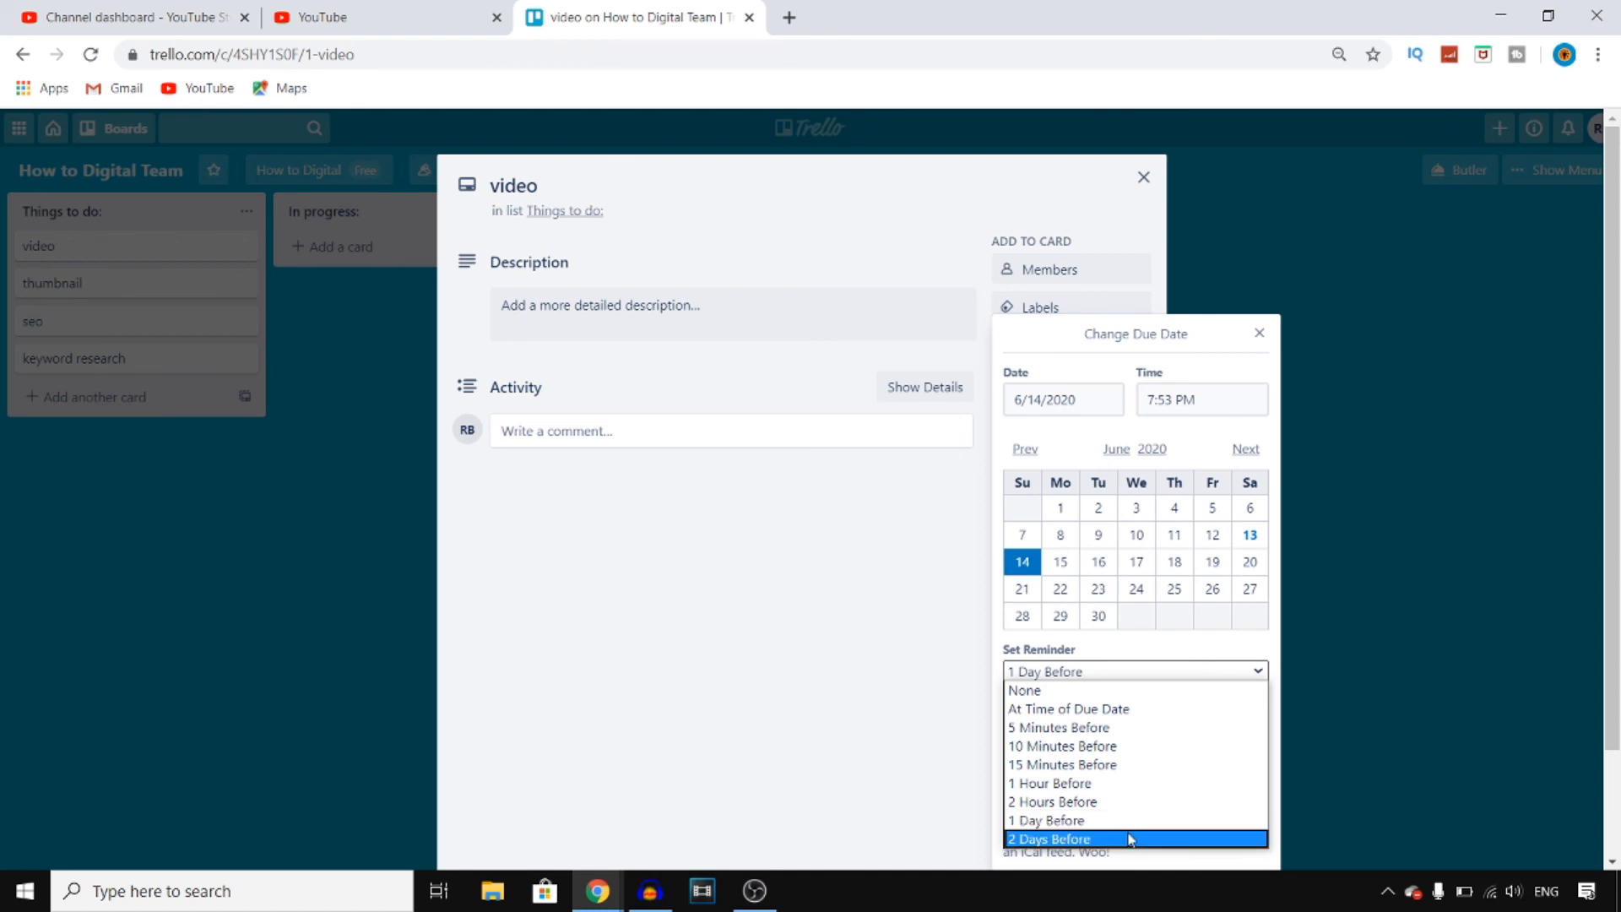
{"action": "left_click", "coordinate": [809, 551]}
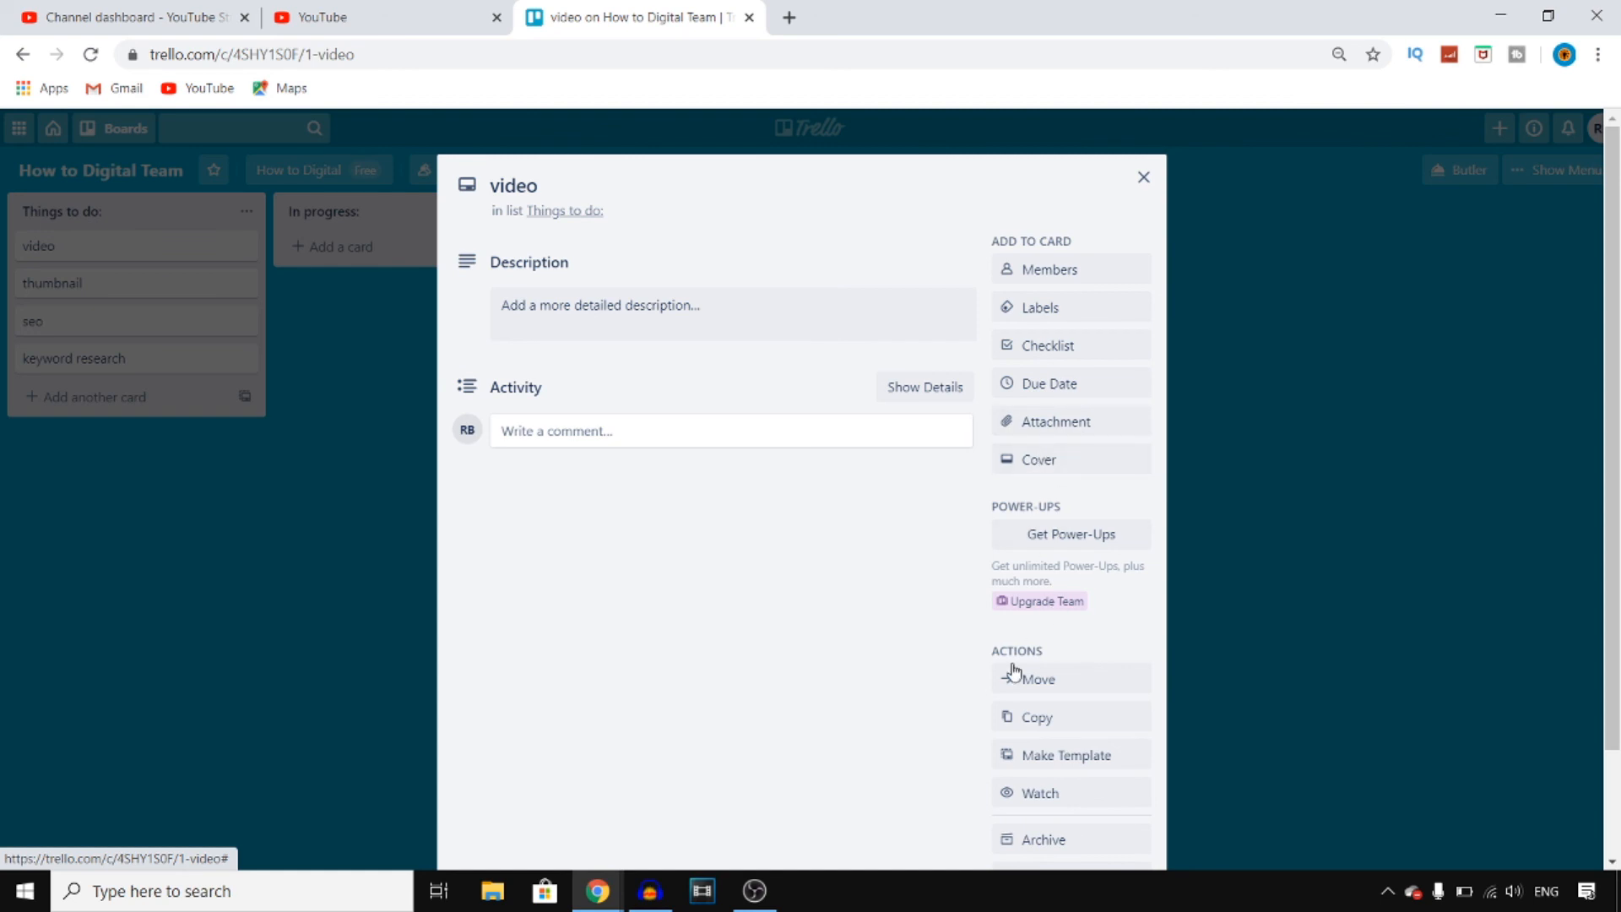
{"action": "left_click", "coordinate": [1143, 176]}
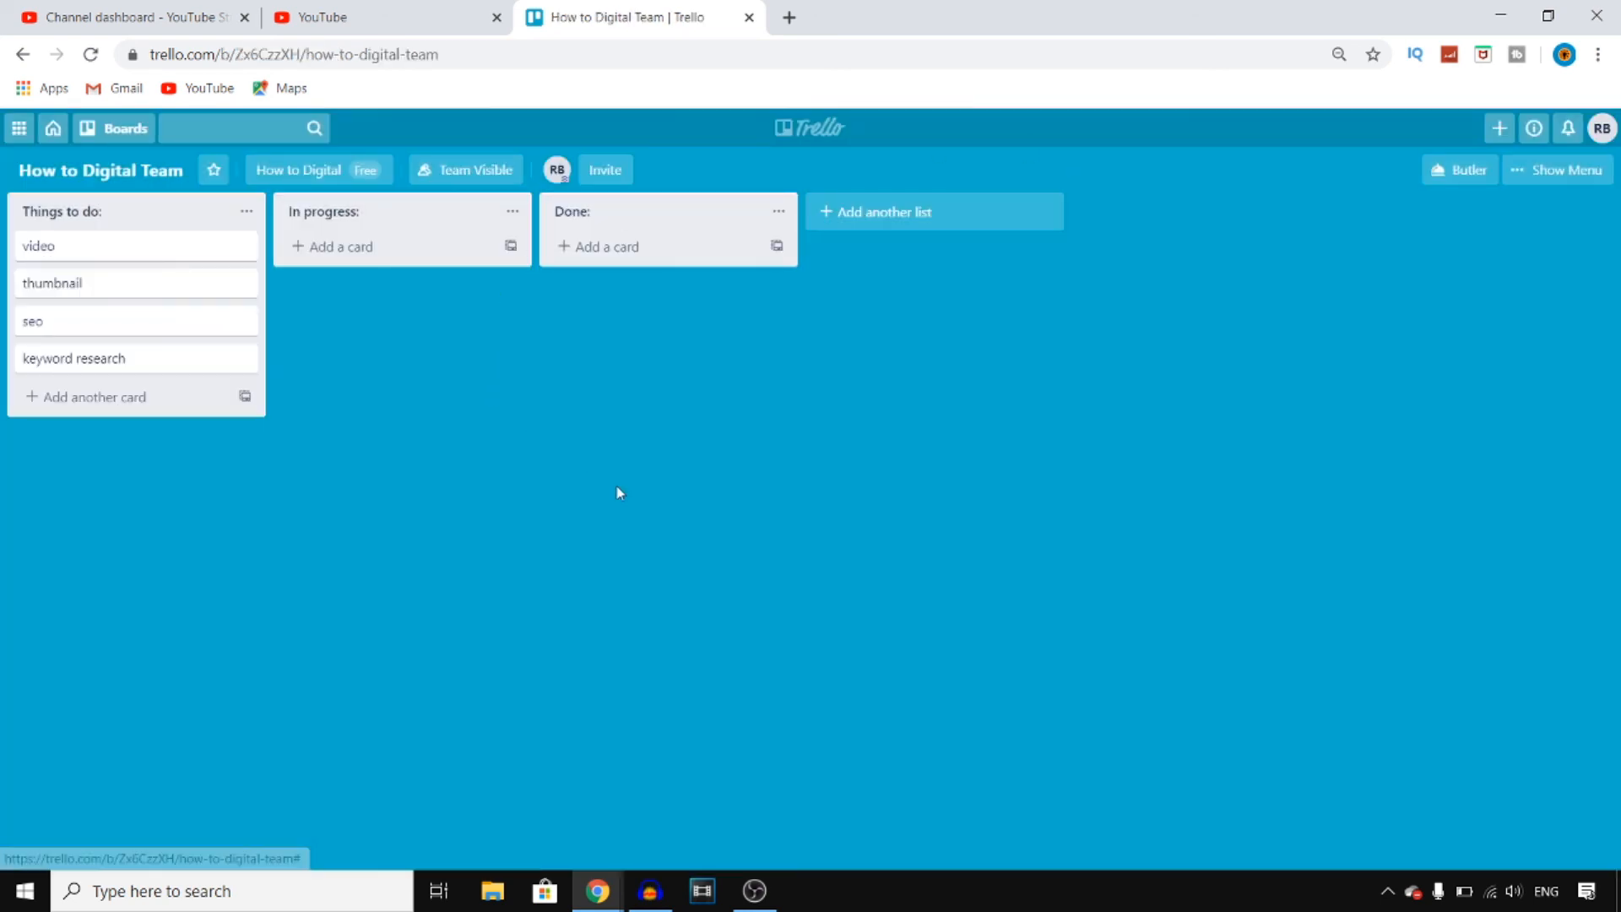